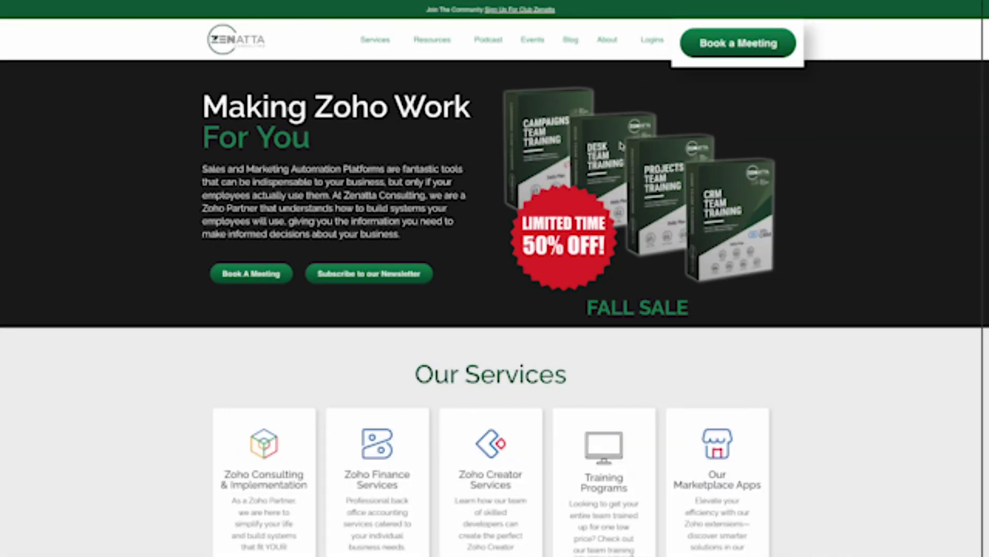
Scroll down through the Zenatta website page.
{"action": "scroll", "coordinate": [722, 41], "scroll_direction": "down", "scroll_amount": 15}
{"action": "scroll", "coordinate": [579, 95], "scroll_direction": "down", "scroll_amount": 1}
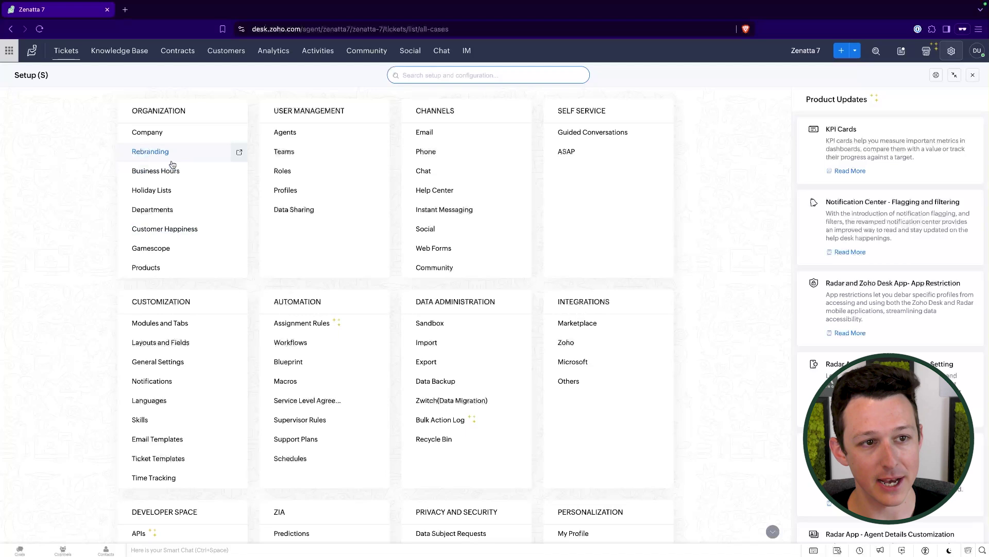
Open Departments and start a new department named 'Example Name'.
{"action": "left_click", "coordinate": [150, 210]}
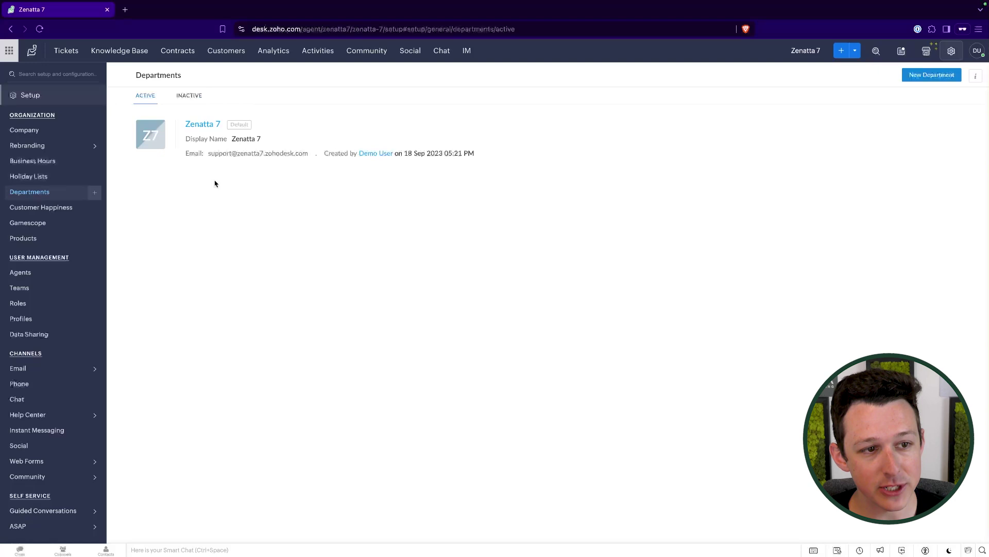
{"action": "left_click", "coordinate": [931, 78]}
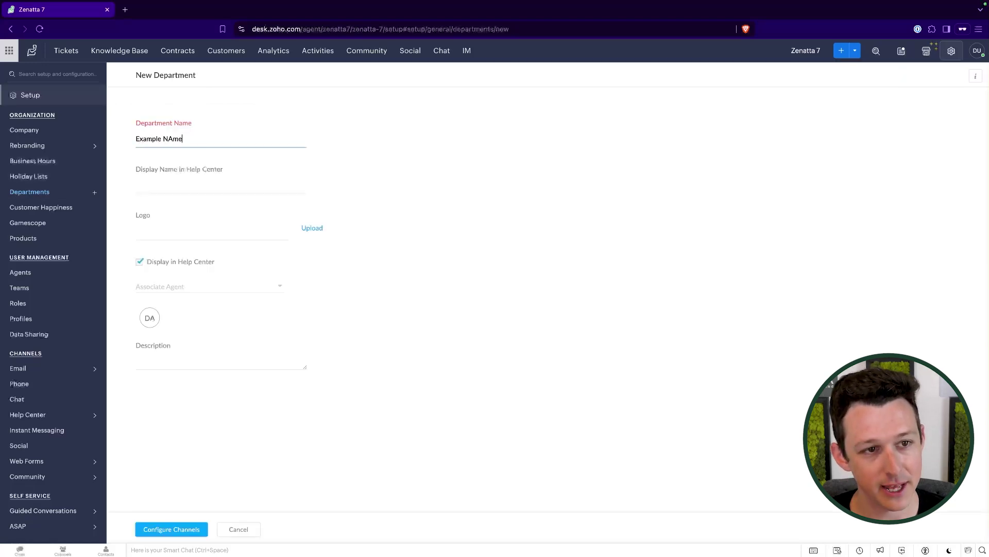
{"action": "left_click", "coordinate": [225, 202]}
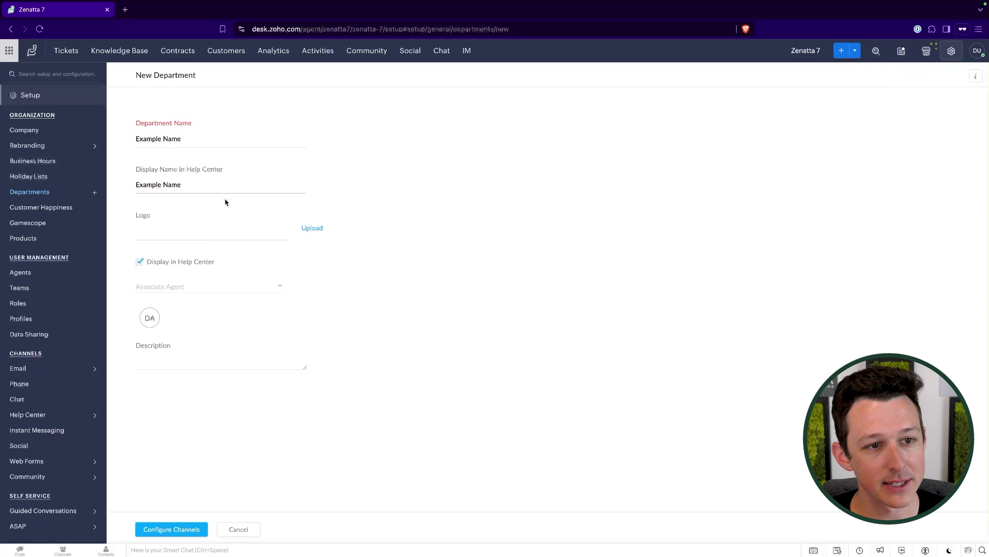
Try a logo upload and associate the available agent, then cancel the new department.
{"action": "left_click", "coordinate": [214, 237]}
{"action": "left_click", "coordinate": [752, 360]}
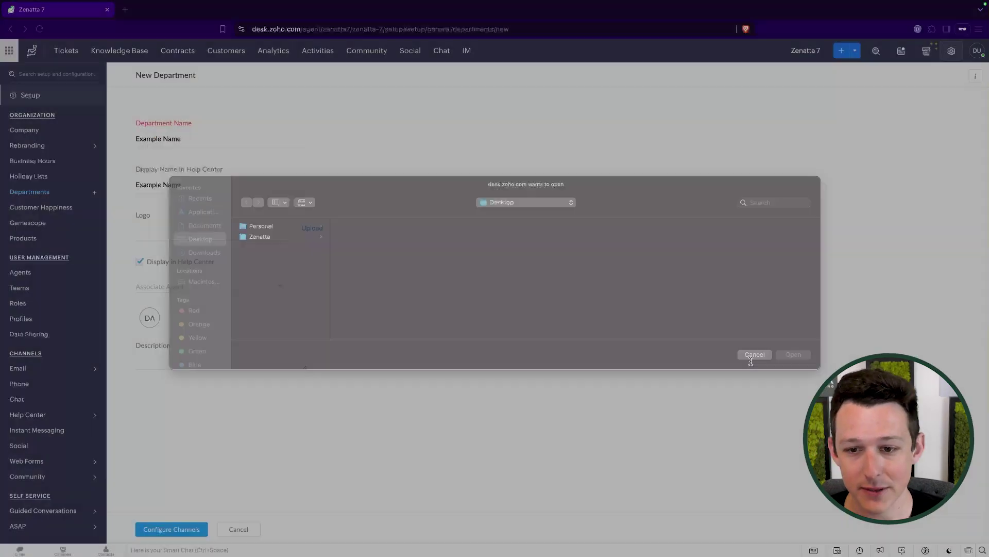
{"action": "left_click", "coordinate": [171, 287]}
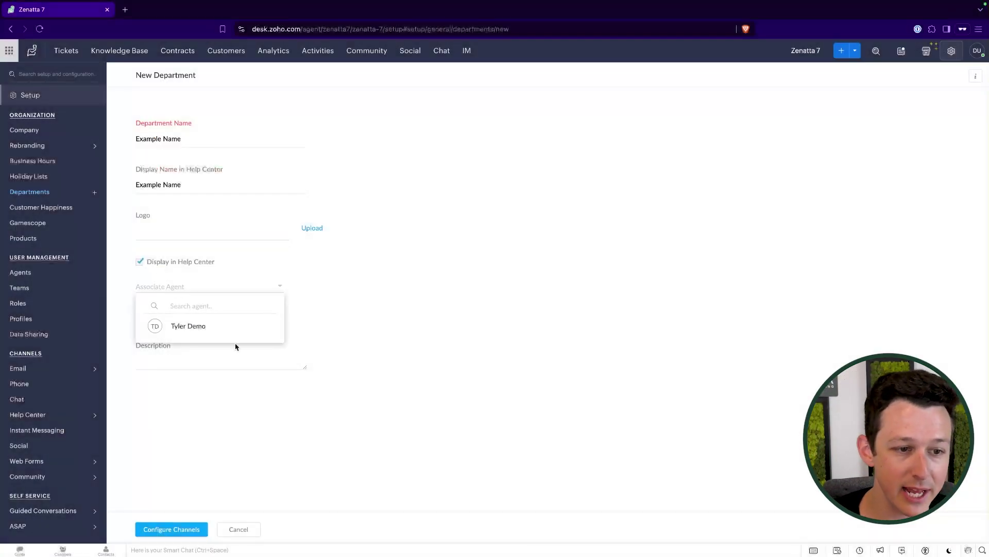
{"action": "left_click", "coordinate": [189, 324]}
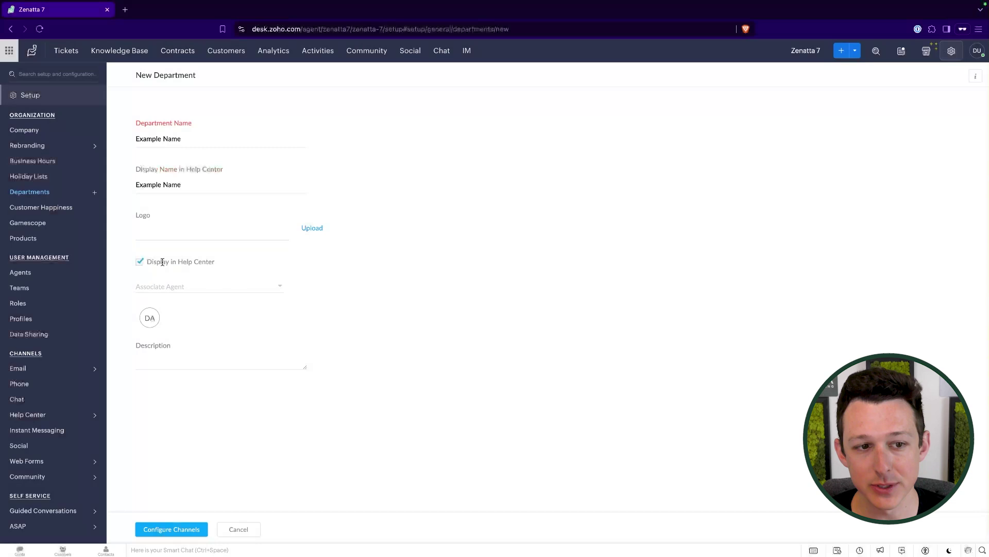
{"action": "left_click", "coordinate": [239, 529]}
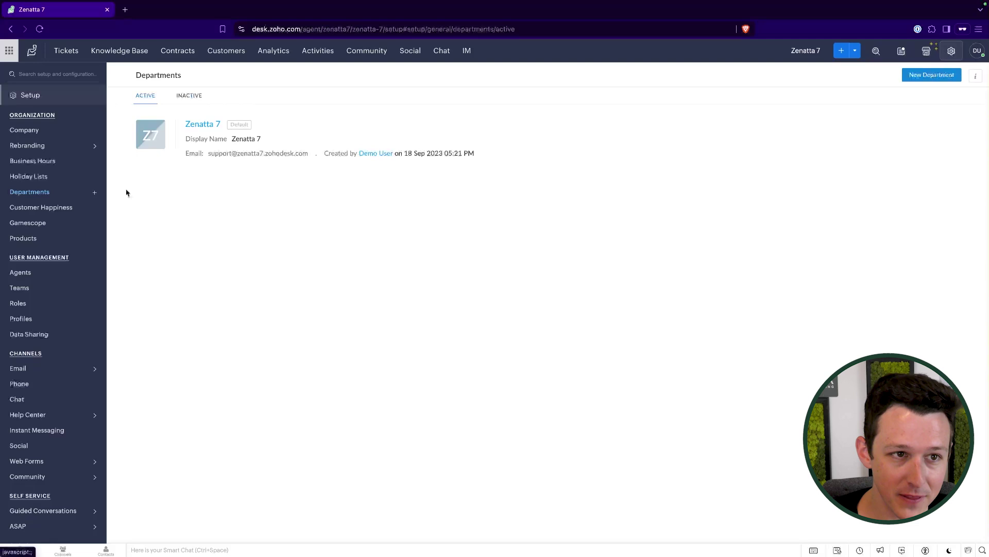
Create an 'Agent' role reporting to Manager and return to the role hierarchy.
{"action": "left_click", "coordinate": [952, 52]}
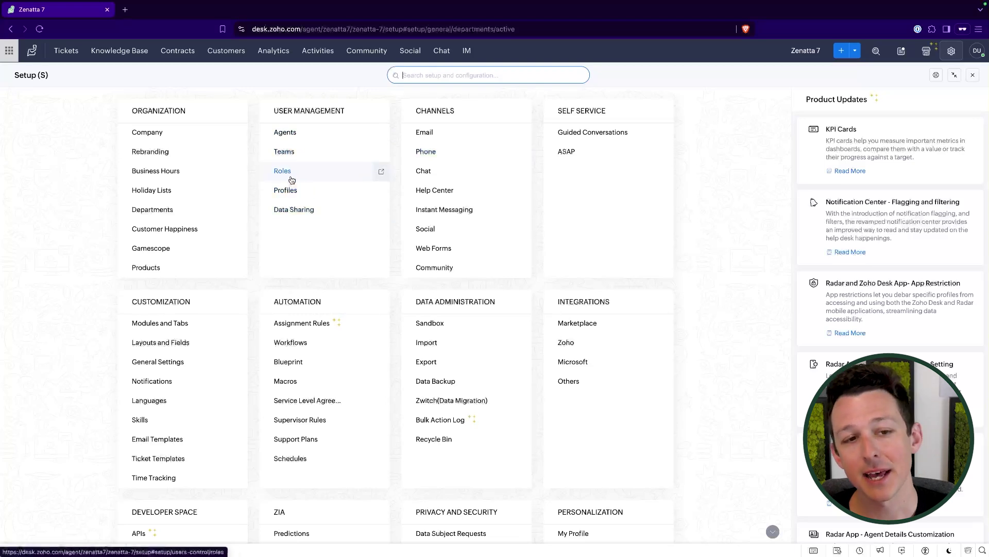
{"action": "left_click", "coordinate": [282, 172]}
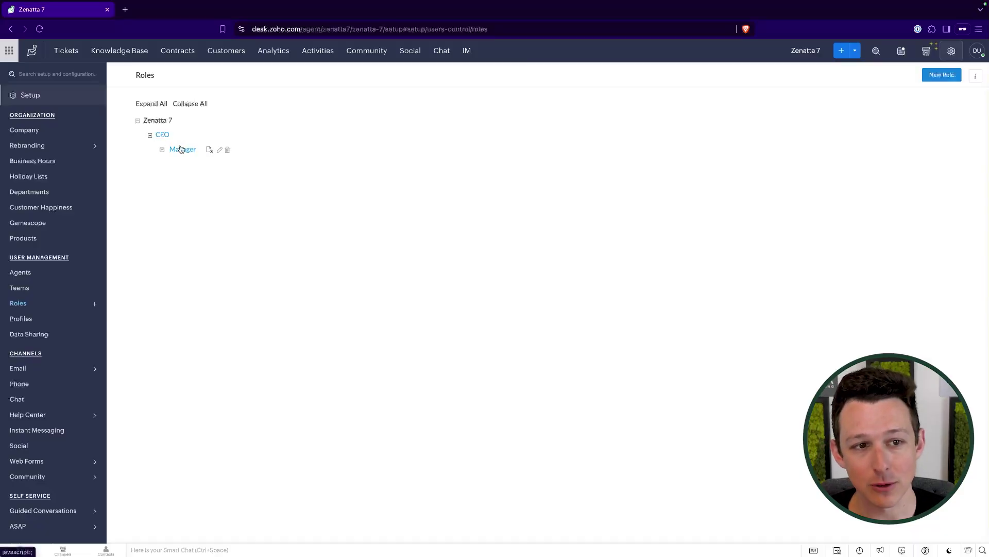
{"action": "left_click", "coordinate": [210, 150]}
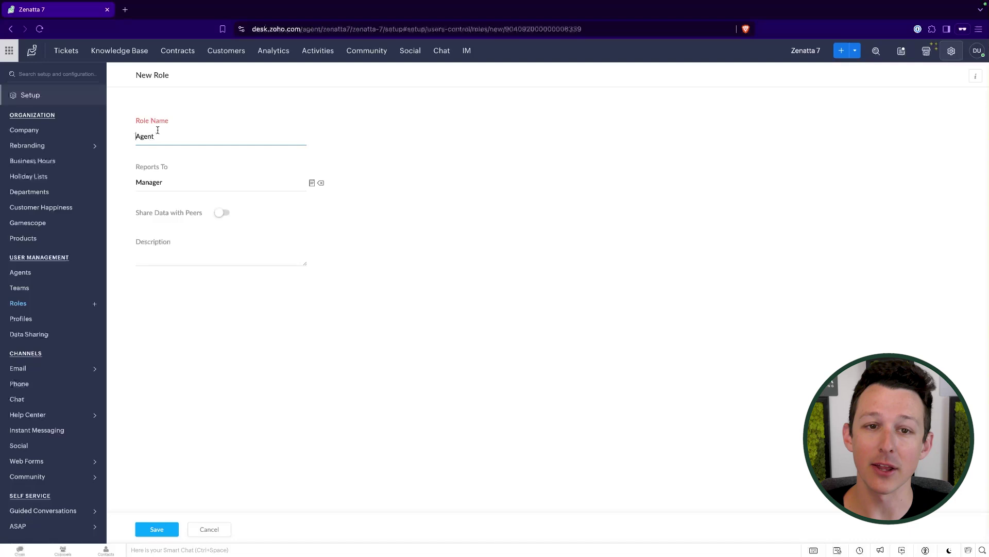
{"action": "left_click", "coordinate": [156, 528]}
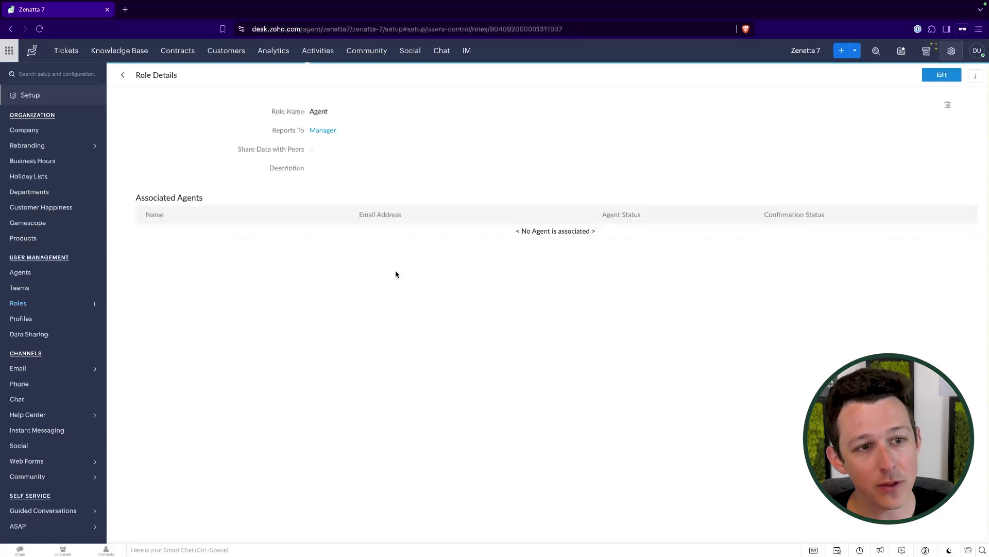
{"action": "left_click", "coordinate": [120, 76]}
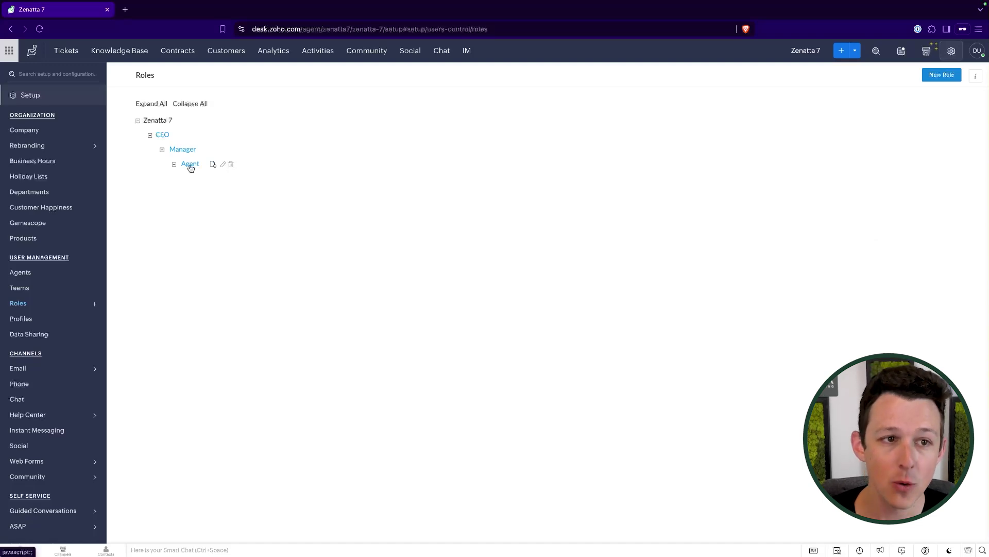
{"action": "left_click_drag", "start_coordinate": [164, 149], "coordinate": [208, 149]}
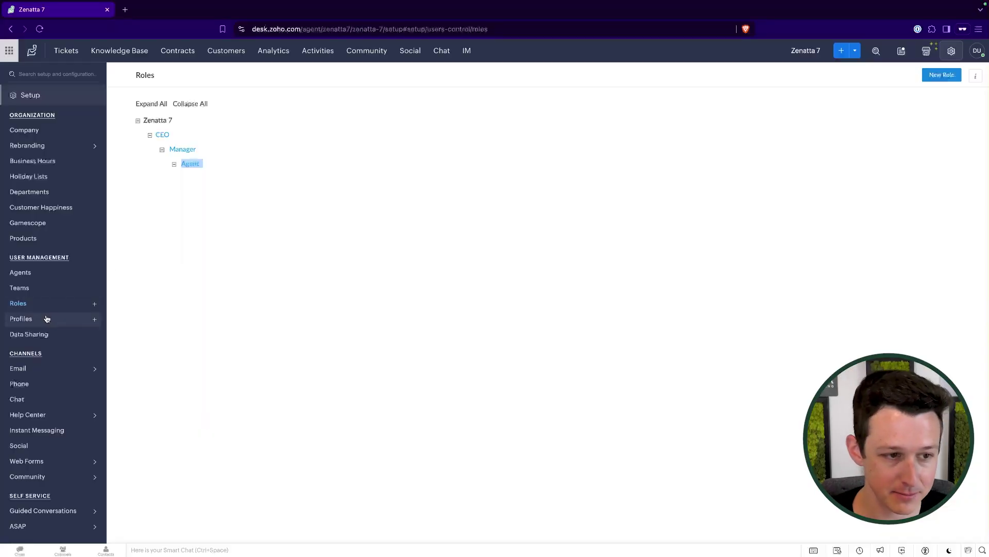
Open the Agent profile and review its Tickets permission options without changes.
{"action": "left_click", "coordinate": [46, 318]}
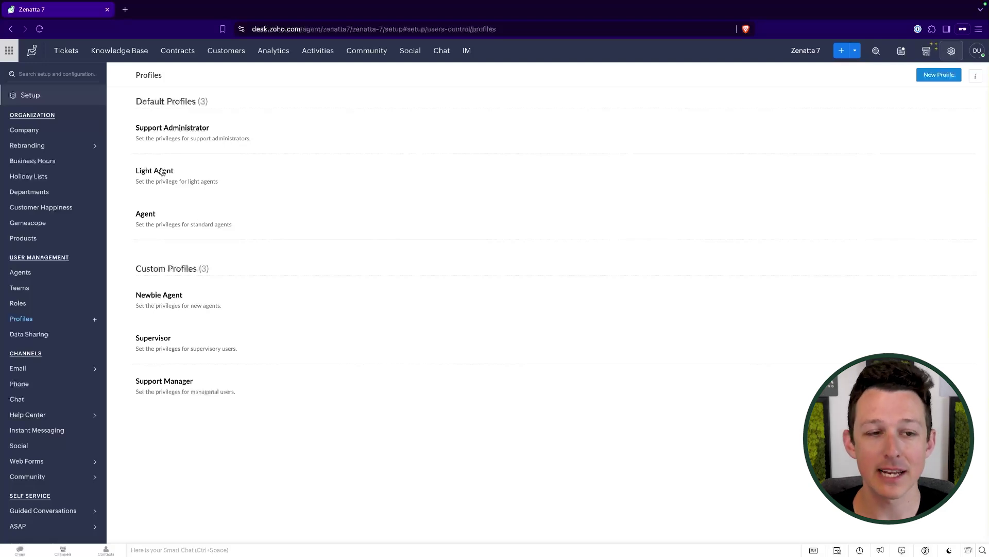
{"action": "left_click", "coordinate": [146, 216]}
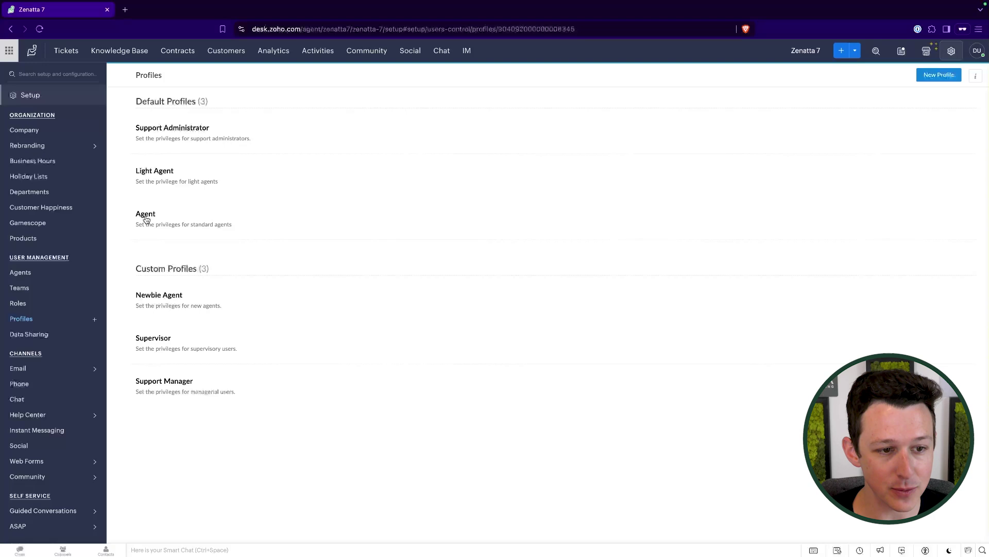
{"action": "left_click", "coordinate": [199, 174]}
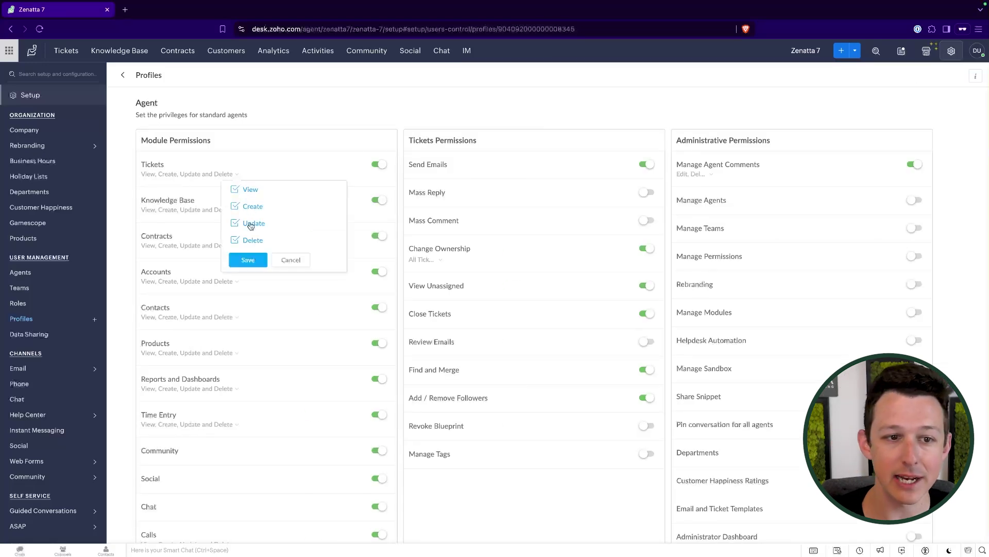
{"action": "left_click", "coordinate": [363, 108]}
{"action": "scroll", "coordinate": [371, 234], "scroll_direction": "down", "scroll_amount": 1}
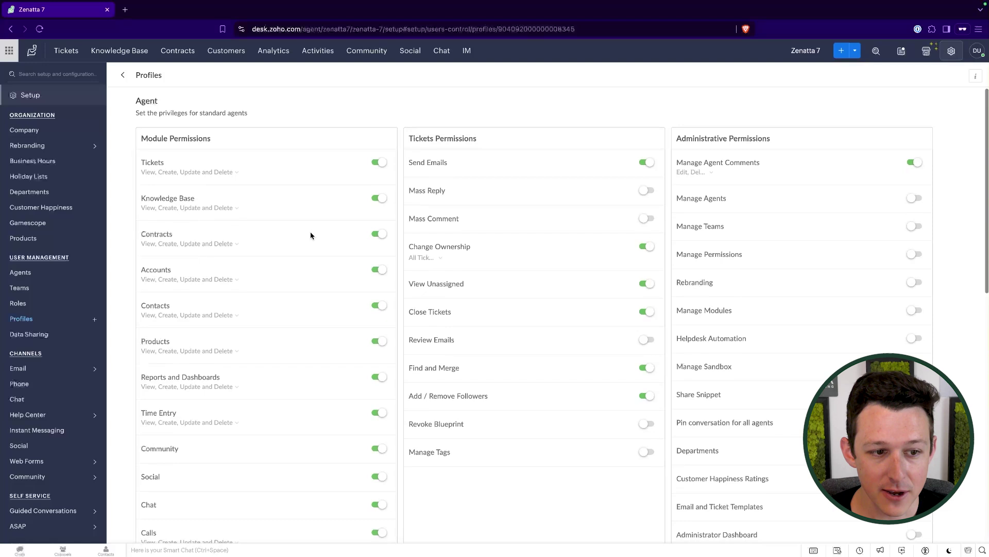
{"action": "scroll", "coordinate": [240, 306], "scroll_direction": "down", "scroll_amount": 3}
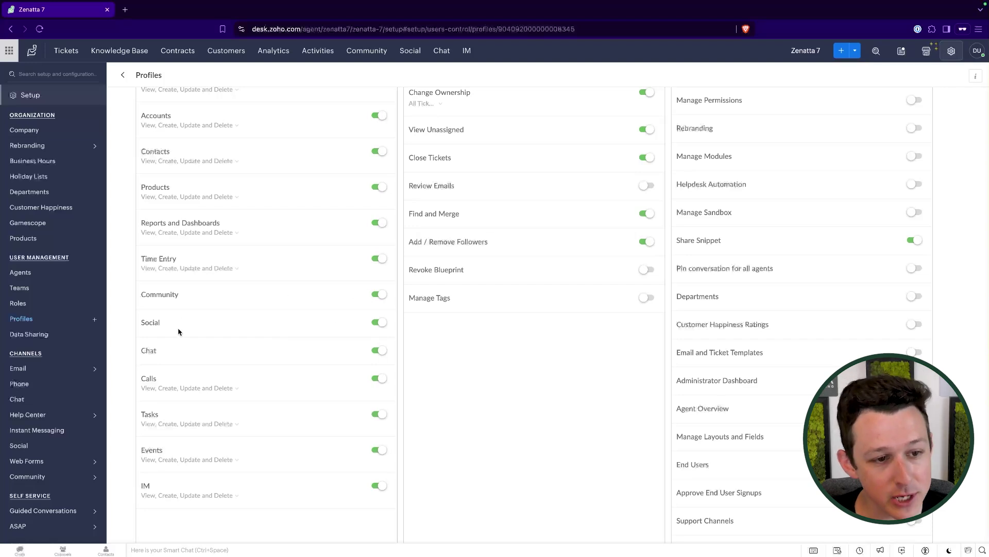
{"action": "scroll", "coordinate": [546, 148], "scroll_direction": "up", "scroll_amount": 3}
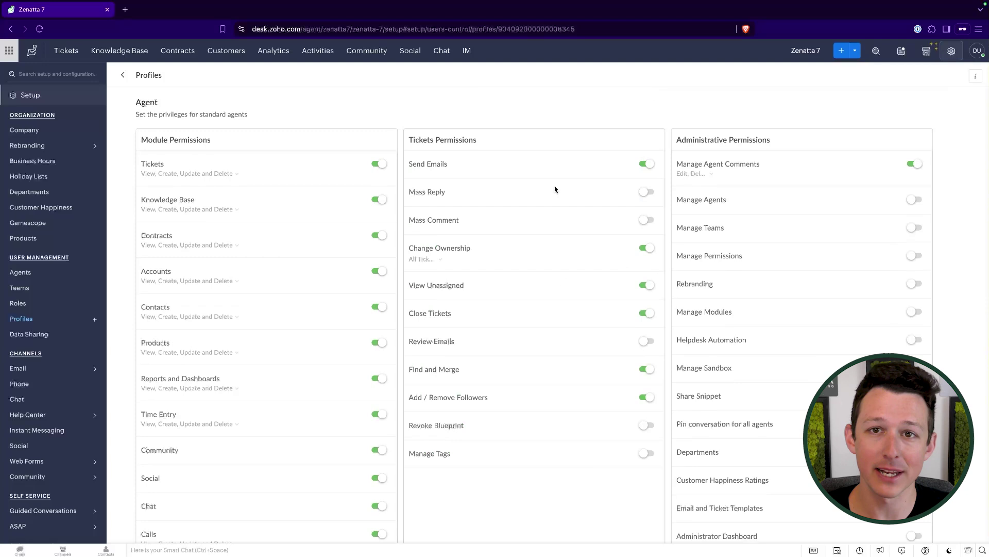
Toggle Mass Reply on and back off, leaving it disabled for agents.
{"action": "left_click", "coordinate": [647, 193]}
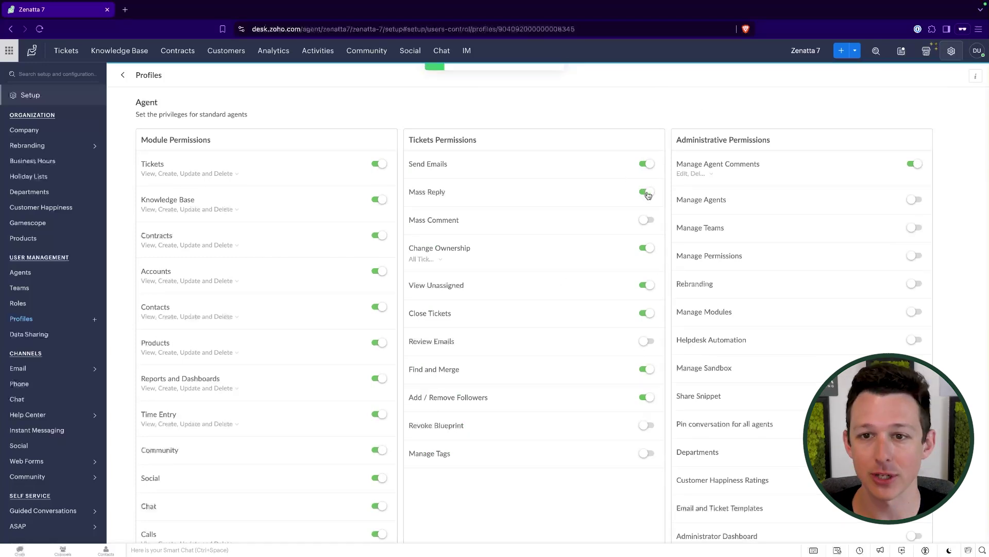
{"action": "left_click", "coordinate": [647, 194]}
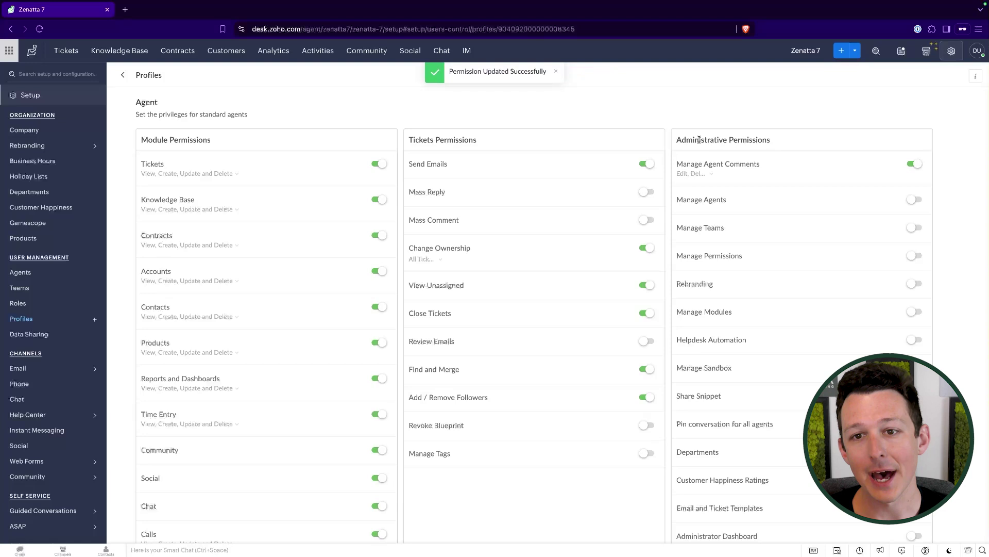
{"action": "left_click_drag", "start_coordinate": [679, 140], "coordinate": [771, 141]}
{"action": "left_click", "coordinate": [770, 143]}
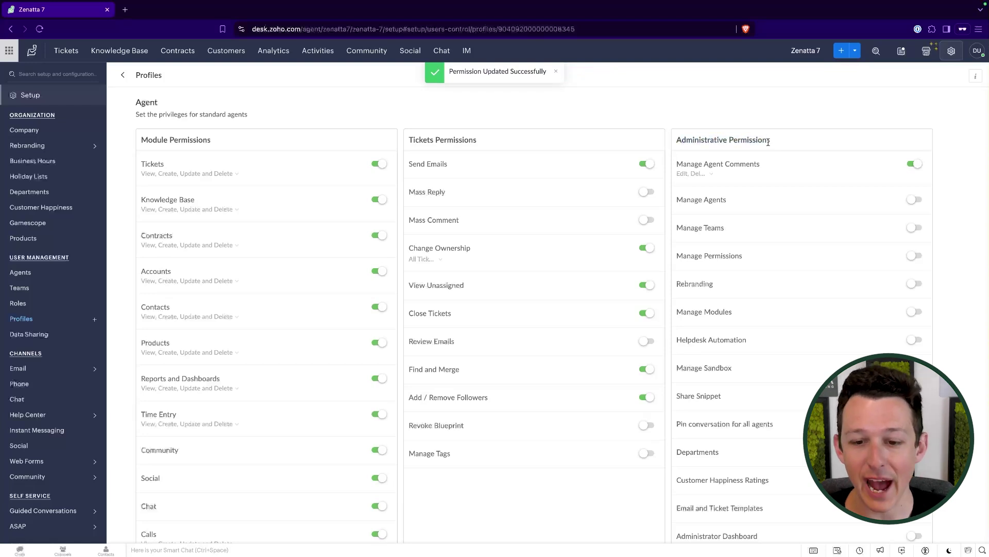
{"action": "scroll", "coordinate": [768, 146], "scroll_direction": "down", "scroll_amount": 1}
{"action": "scroll", "coordinate": [769, 145], "scroll_direction": "down", "scroll_amount": 3}
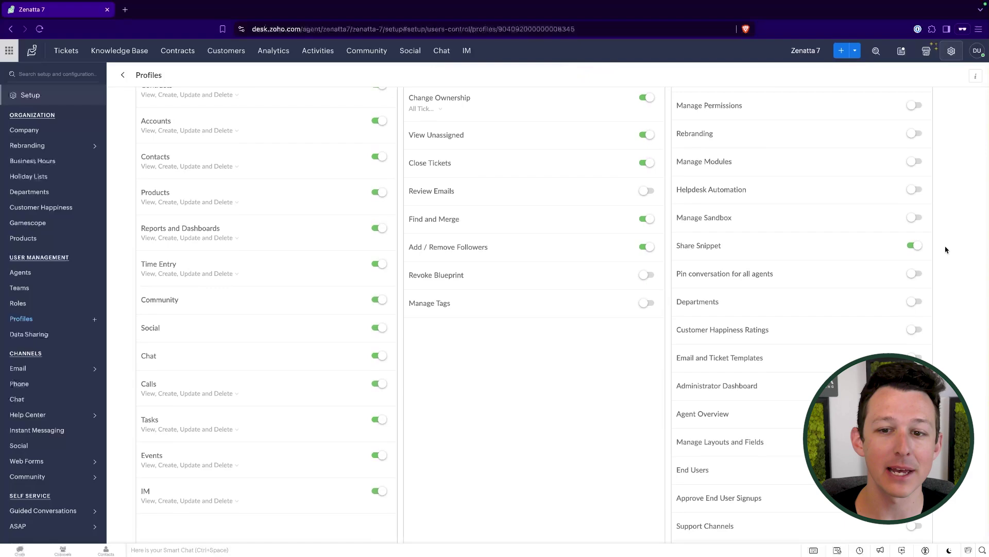
{"action": "scroll", "coordinate": [852, 287], "scroll_direction": "down", "scroll_amount": 5}
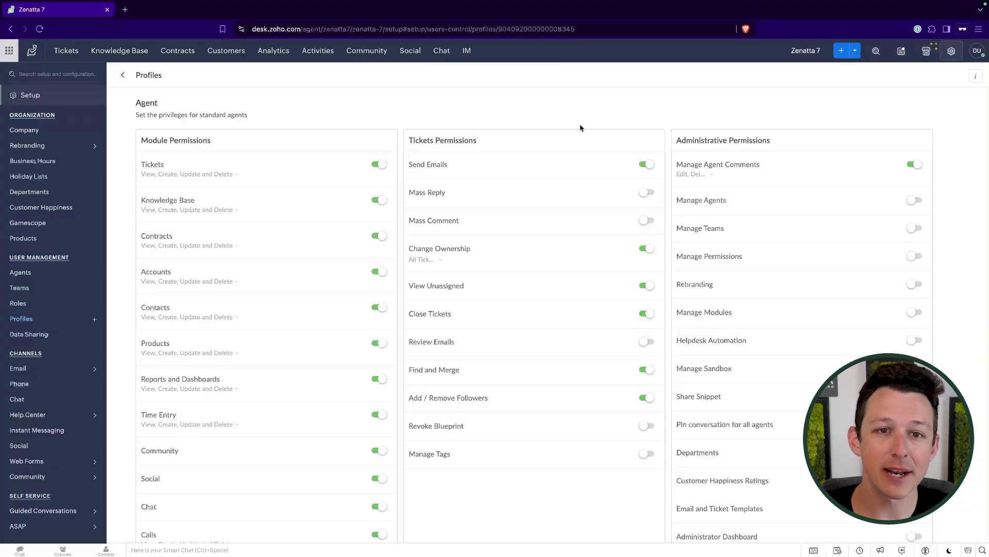
{"action": "left_click", "coordinate": [952, 51]}
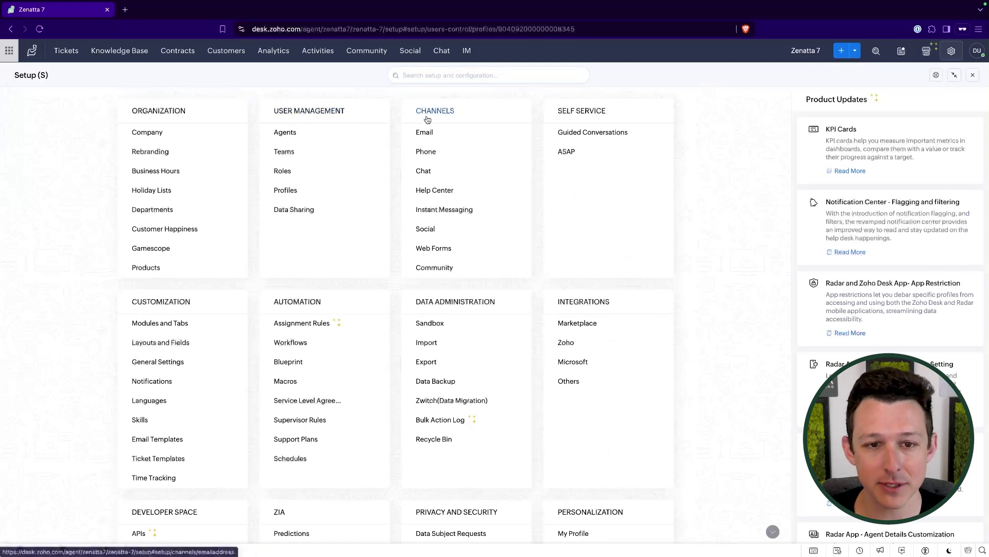
View the Zenatta 7 support email address, which has email fetching on.
{"action": "left_click_drag", "start_coordinate": [402, 112], "coordinate": [466, 112]}
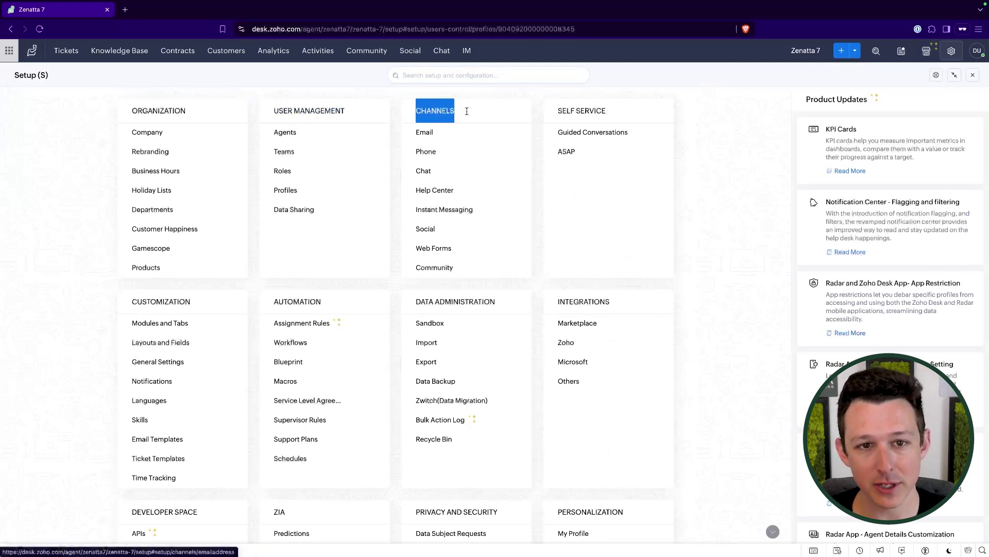
{"action": "left_click", "coordinate": [421, 137]}
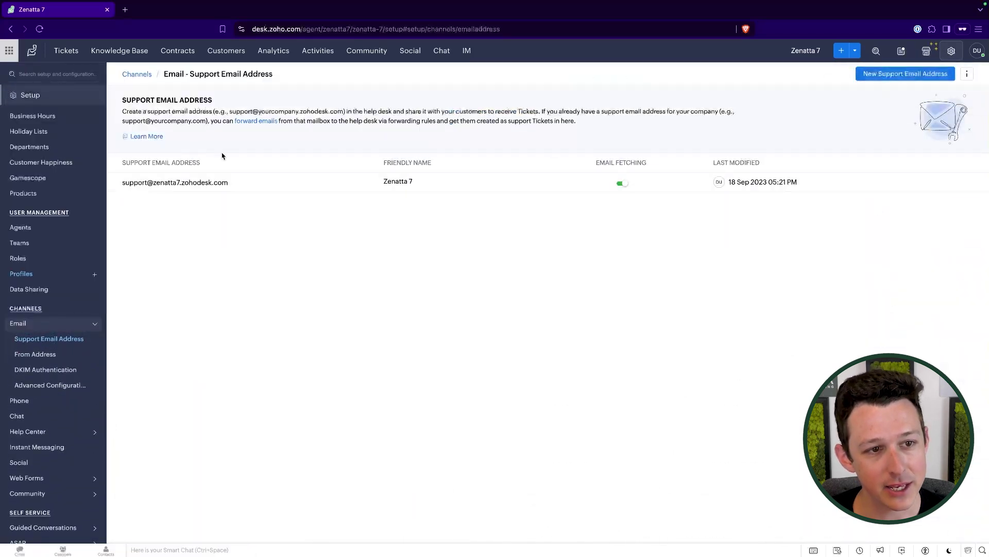
{"action": "left_click_drag", "start_coordinate": [117, 183], "coordinate": [256, 184]}
{"action": "left_click", "coordinate": [256, 184]}
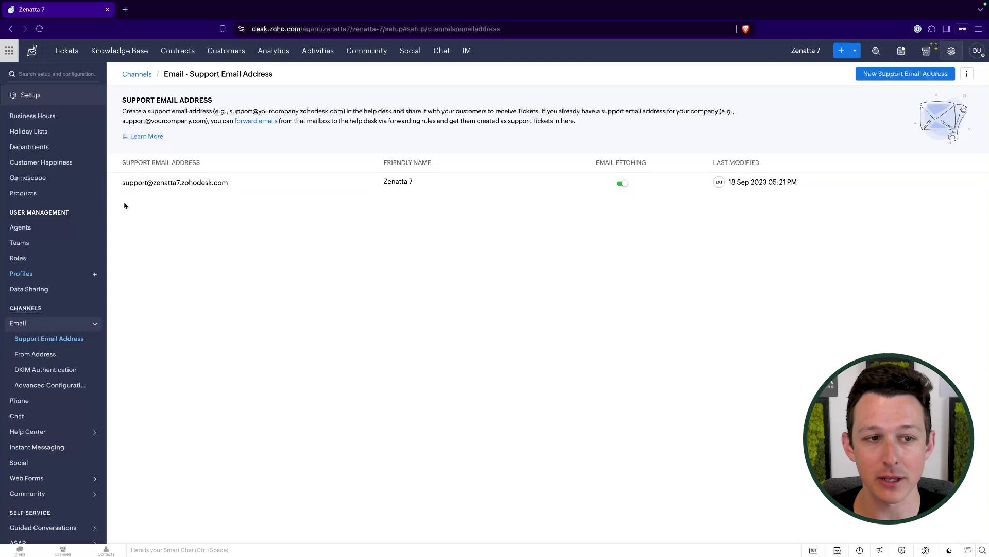
{"action": "left_click_drag", "start_coordinate": [118, 184], "coordinate": [238, 184]}
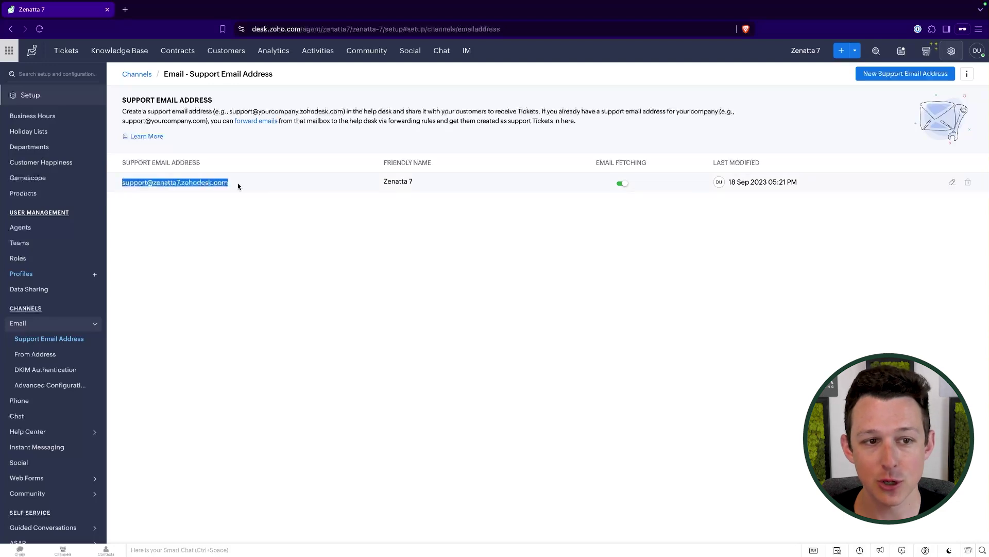
{"action": "left_click", "coordinate": [326, 129]}
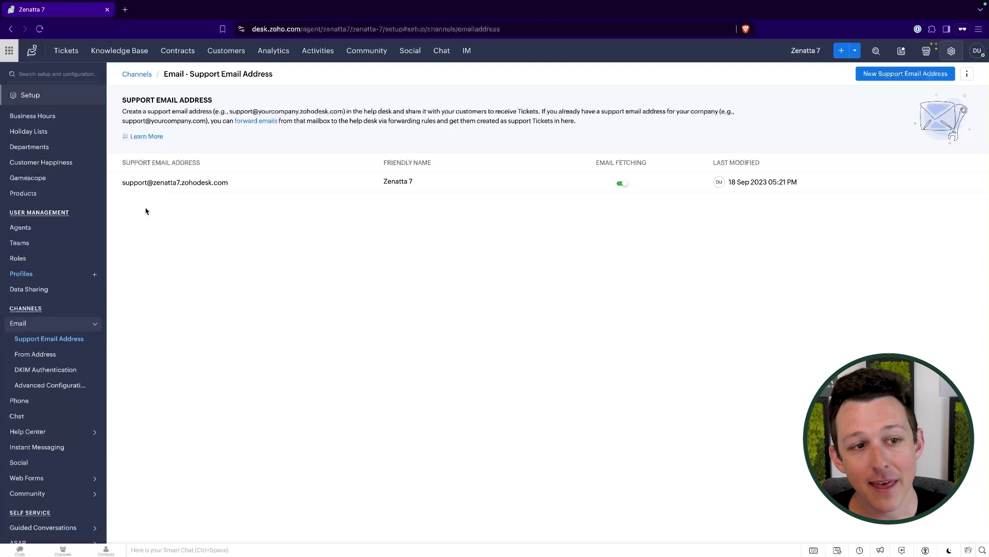
Review the From Address list, then go to DKIM Authentication for zenatta.com.
{"action": "left_click", "coordinate": [45, 355]}
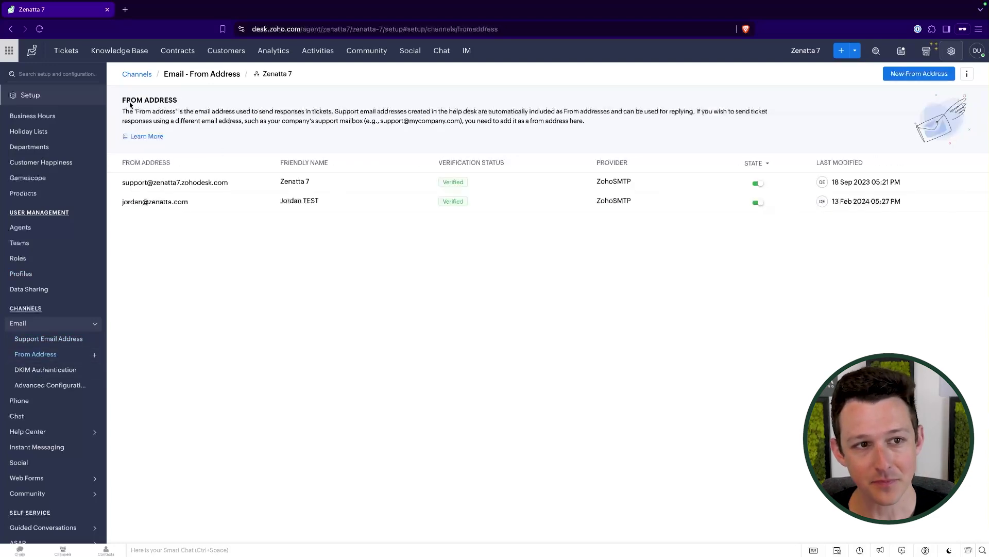
{"action": "left_click_drag", "start_coordinate": [130, 101], "coordinate": [185, 104]}
{"action": "left_click", "coordinate": [184, 105]}
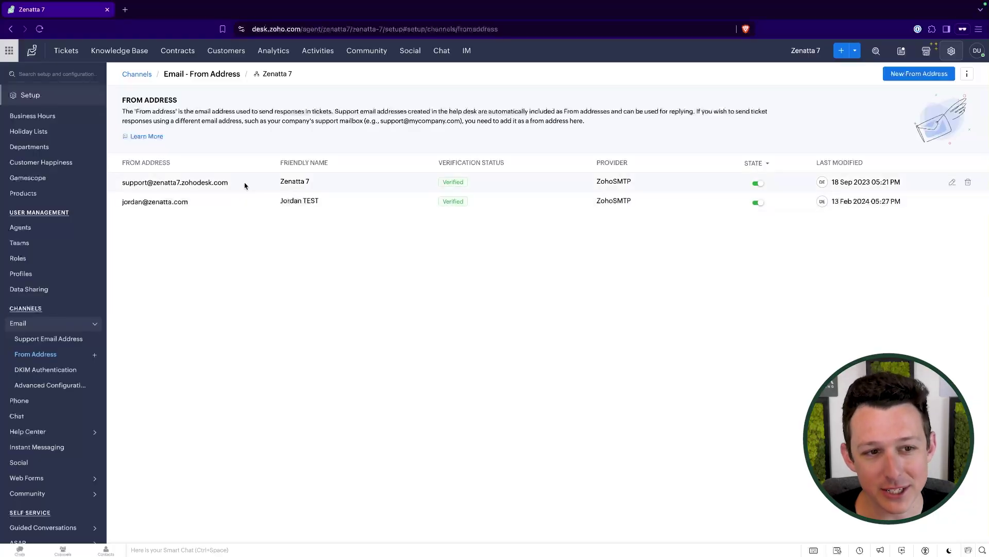
{"action": "left_click_drag", "start_coordinate": [242, 183], "coordinate": [149, 183]}
{"action": "left_click", "coordinate": [262, 128]}
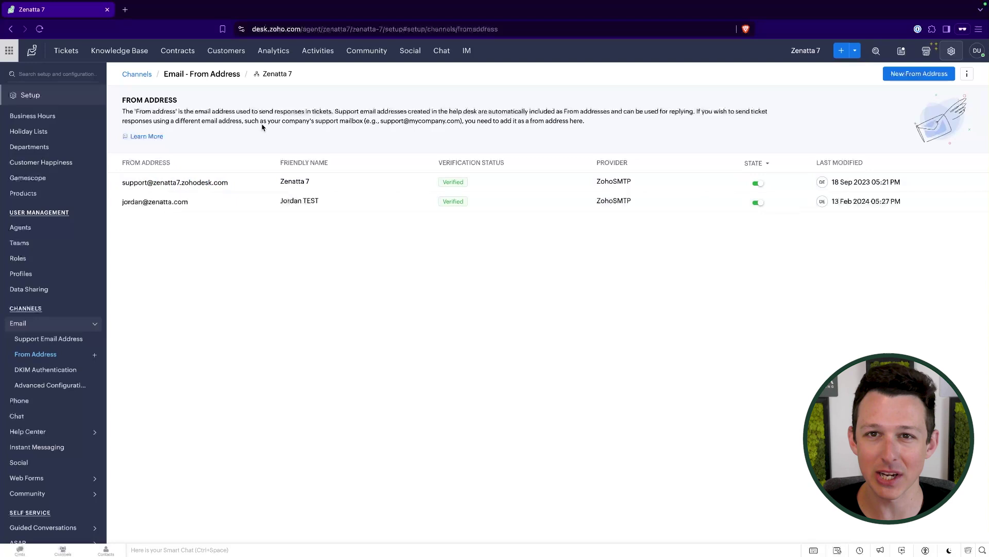
{"action": "left_click", "coordinate": [49, 369]}
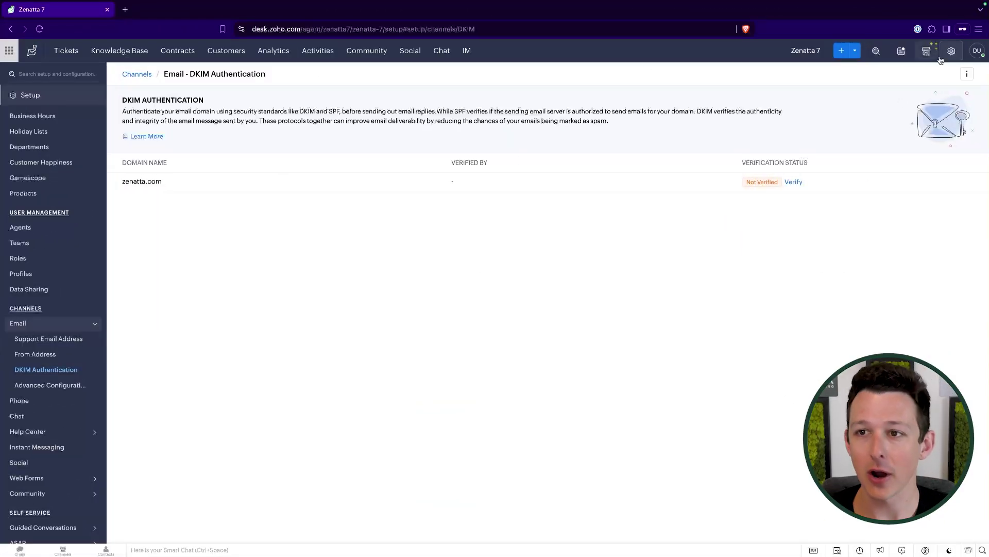
Return from the DKIM page to the full Setup overview.
{"action": "left_click", "coordinate": [952, 50]}
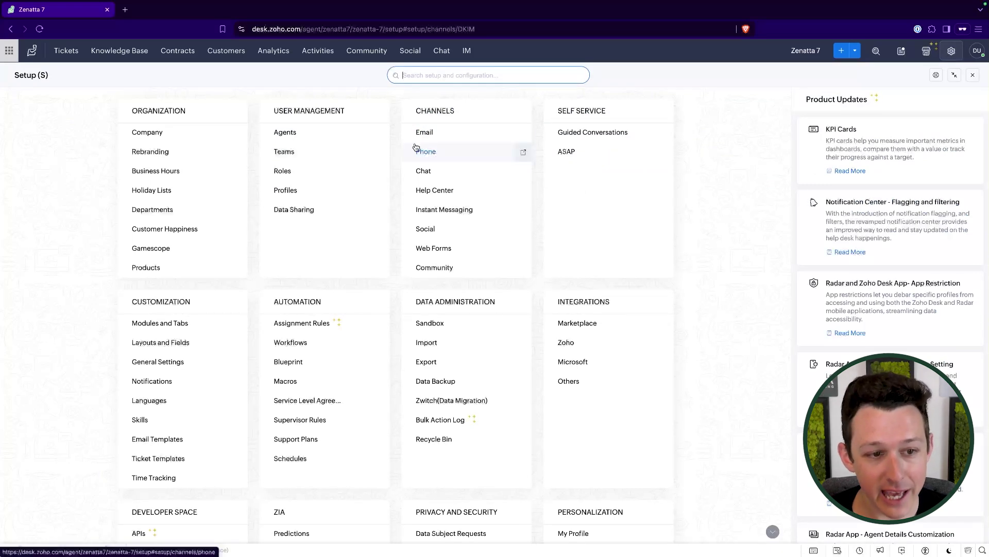
{"action": "scroll", "coordinate": [416, 147], "scroll_direction": "down", "scroll_amount": 1}
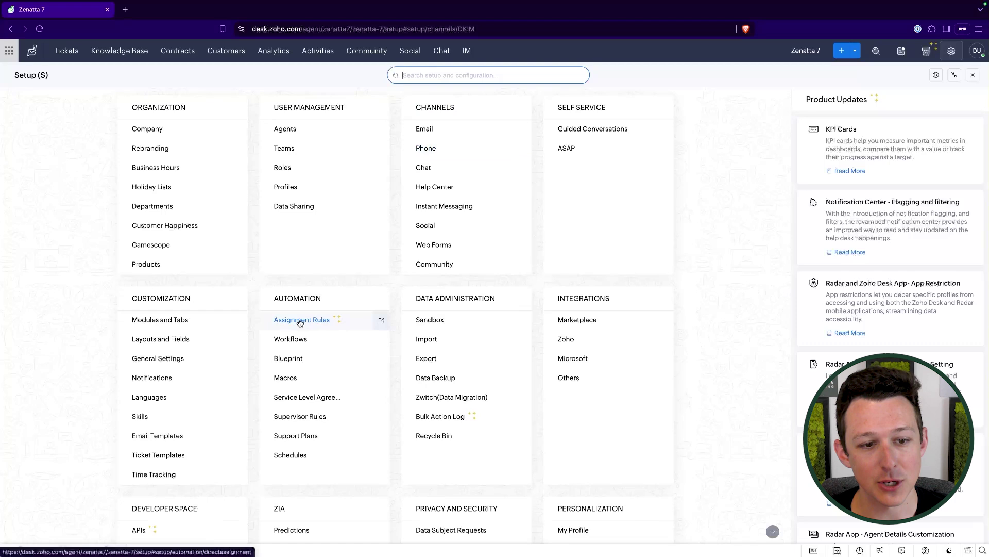
{"action": "scroll", "coordinate": [293, 433], "scroll_direction": "up", "scroll_amount": 1}
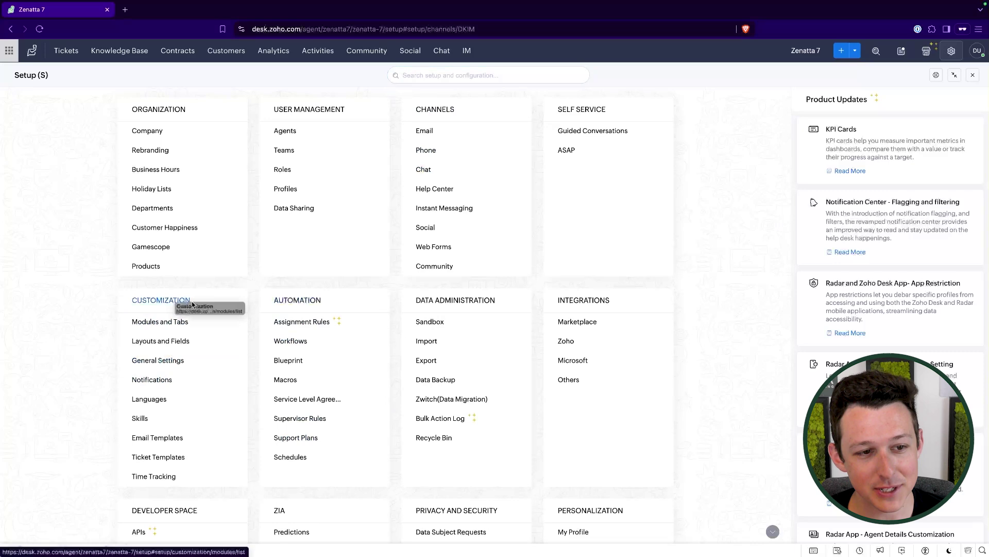
Open Notification Rules and review the Contact Notifications section.
{"action": "left_click", "coordinate": [160, 381]}
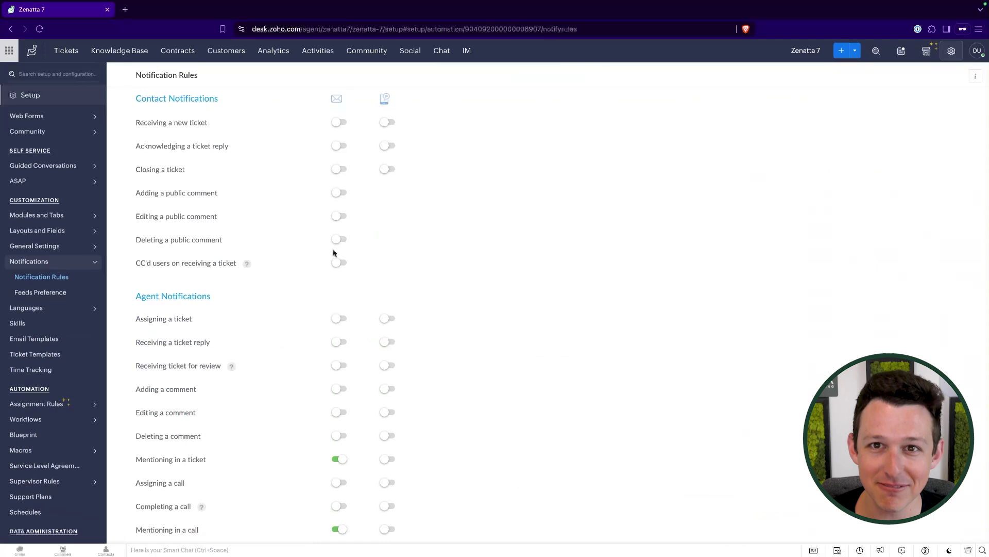
{"action": "scroll", "coordinate": [268, 110], "scroll_direction": "up", "scroll_amount": 1}
{"action": "left_click_drag", "start_coordinate": [265, 110], "coordinate": [201, 110]}
{"action": "left_click", "coordinate": [232, 110]}
{"action": "left_click", "coordinate": [198, 109]}
{"action": "left_click_drag", "start_coordinate": [142, 108], "coordinate": [213, 110]}
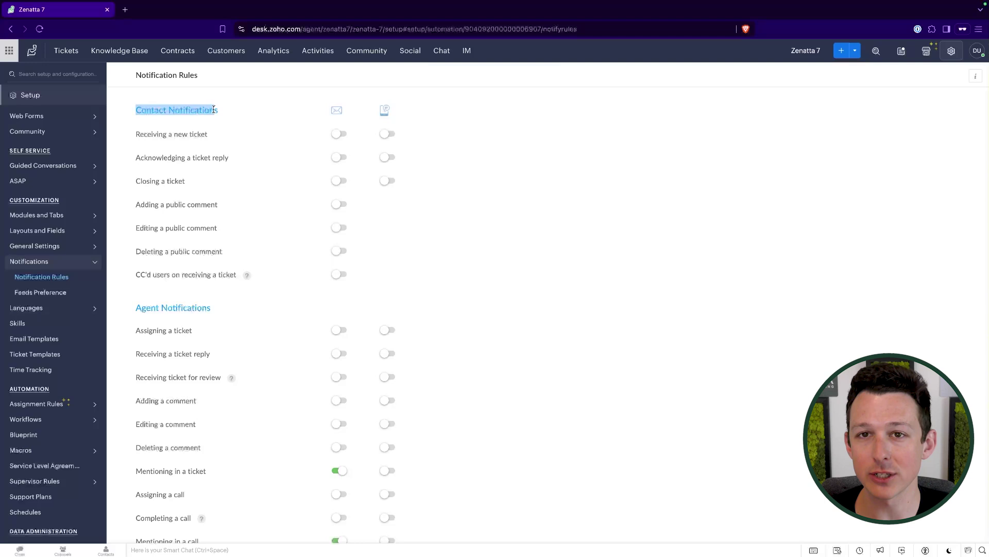
{"action": "left_click", "coordinate": [214, 110]}
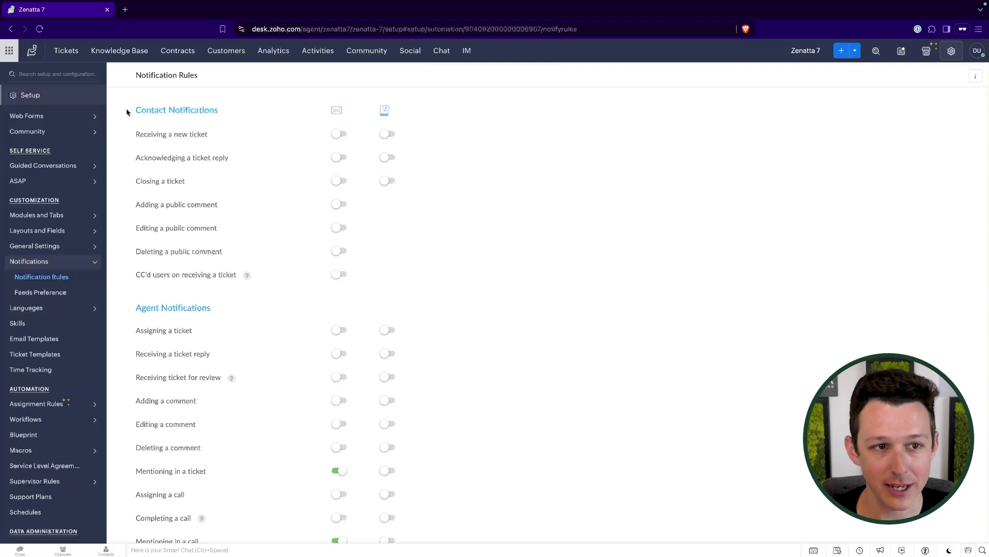
{"action": "left_click_drag", "start_coordinate": [128, 112], "coordinate": [224, 113]}
{"action": "left_click", "coordinate": [230, 114]}
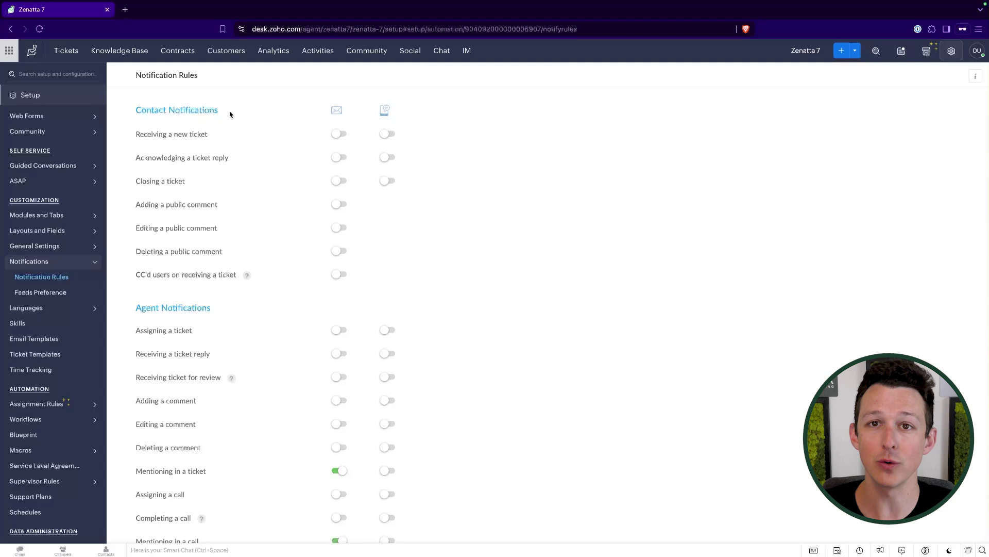
Look over the Agent and Department Notifications sections and the contact events.
{"action": "scroll", "coordinate": [230, 114], "scroll_direction": "down", "scroll_amount": 3}
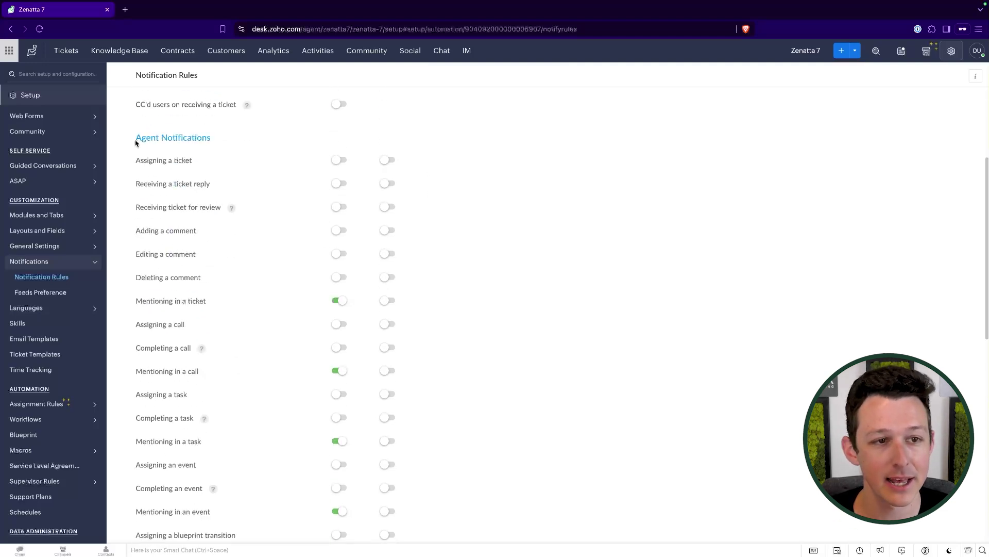
{"action": "left_click_drag", "start_coordinate": [135, 140], "coordinate": [255, 142]}
{"action": "left_click", "coordinate": [255, 143]}
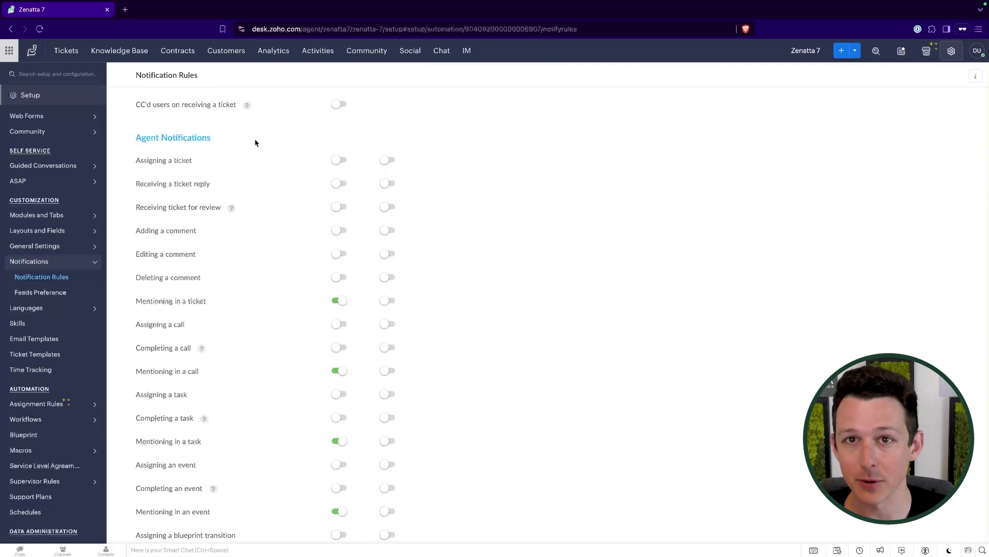
{"action": "scroll", "coordinate": [255, 143], "scroll_direction": "down", "scroll_amount": 5}
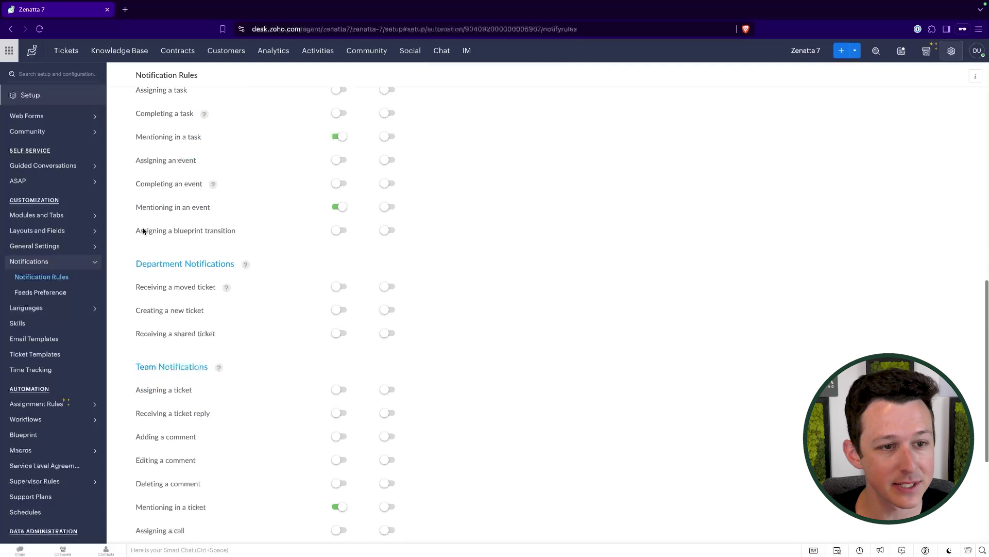
{"action": "left_click_drag", "start_coordinate": [132, 262], "coordinate": [260, 264]}
{"action": "left_click", "coordinate": [287, 375]}
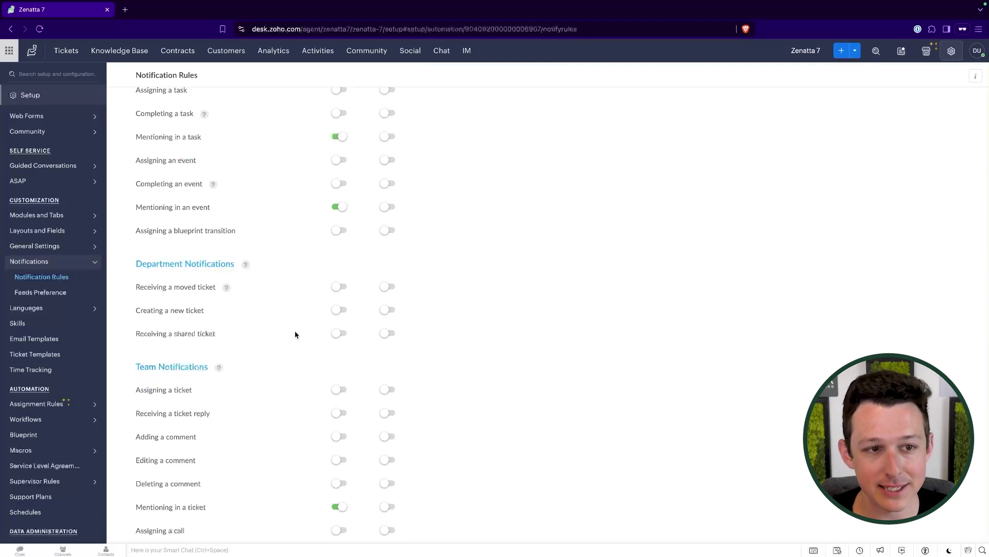
{"action": "scroll", "coordinate": [295, 335], "scroll_direction": "up", "scroll_amount": 9}
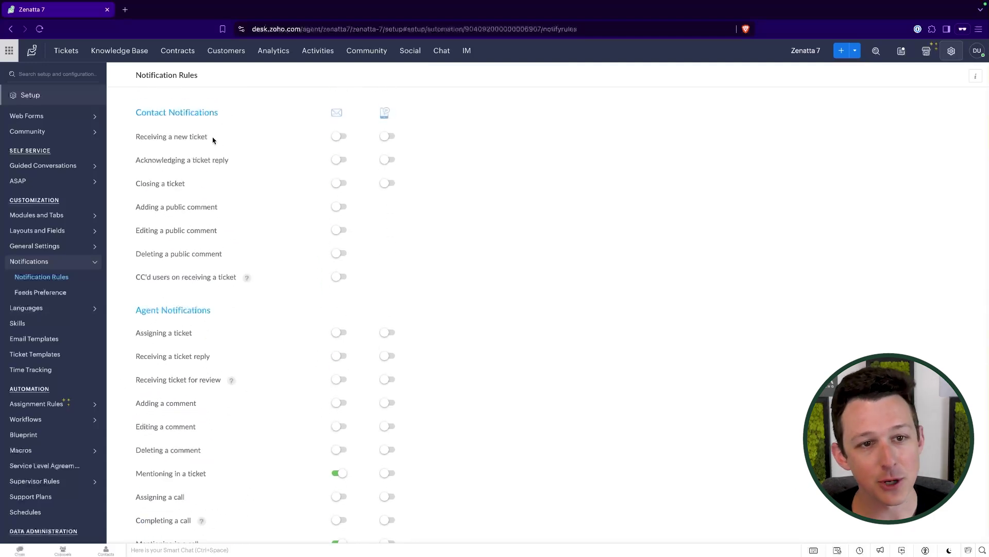
{"action": "left_click_drag", "start_coordinate": [135, 114], "coordinate": [258, 261]}
{"action": "left_click", "coordinate": [258, 260]}
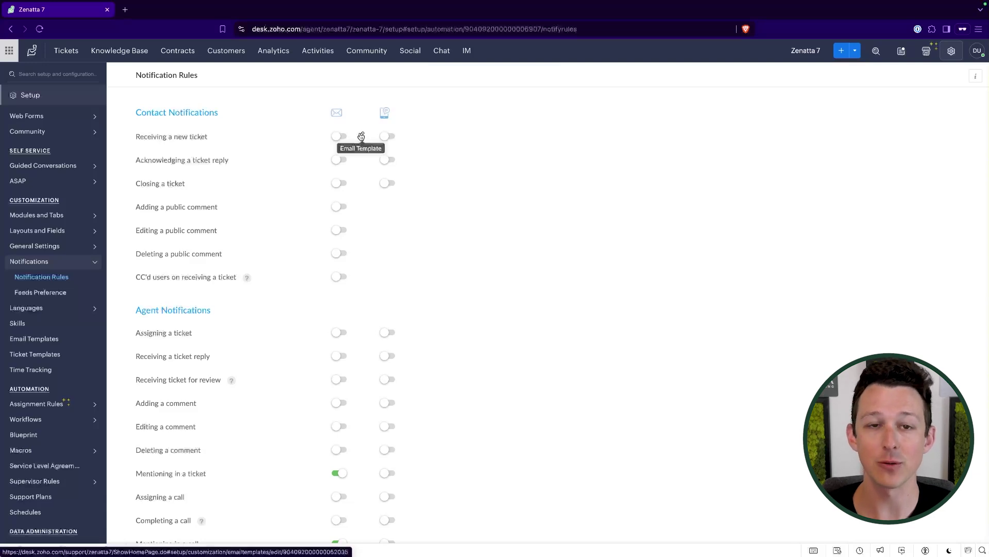
Switch on the contact email for 'Receiving a new ticket'.
{"action": "left_click_drag", "start_coordinate": [137, 136], "coordinate": [229, 136]}
{"action": "left_click", "coordinate": [309, 137]}
{"action": "left_click", "coordinate": [337, 137]}
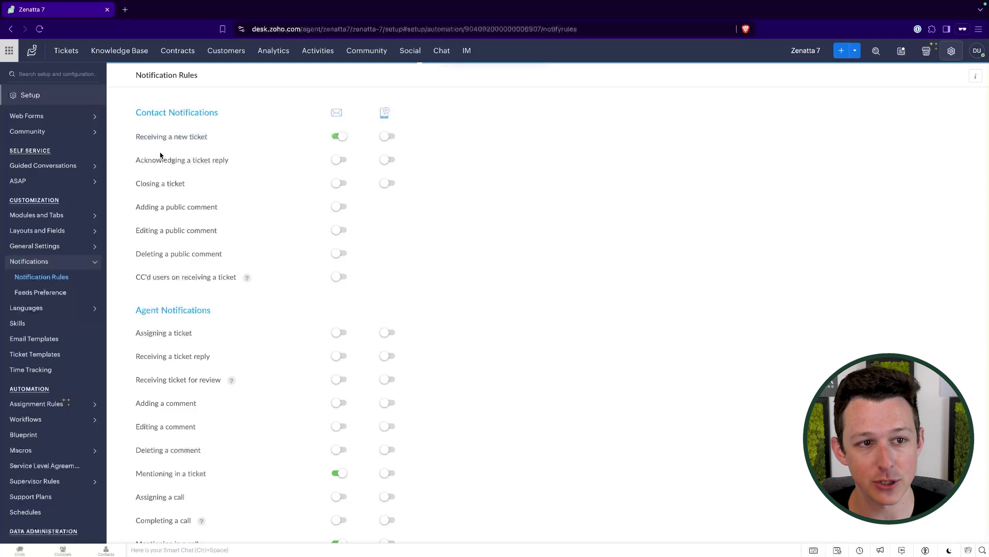
{"action": "left_click_drag", "start_coordinate": [164, 136], "coordinate": [218, 137]}
{"action": "left_click", "coordinate": [369, 143]}
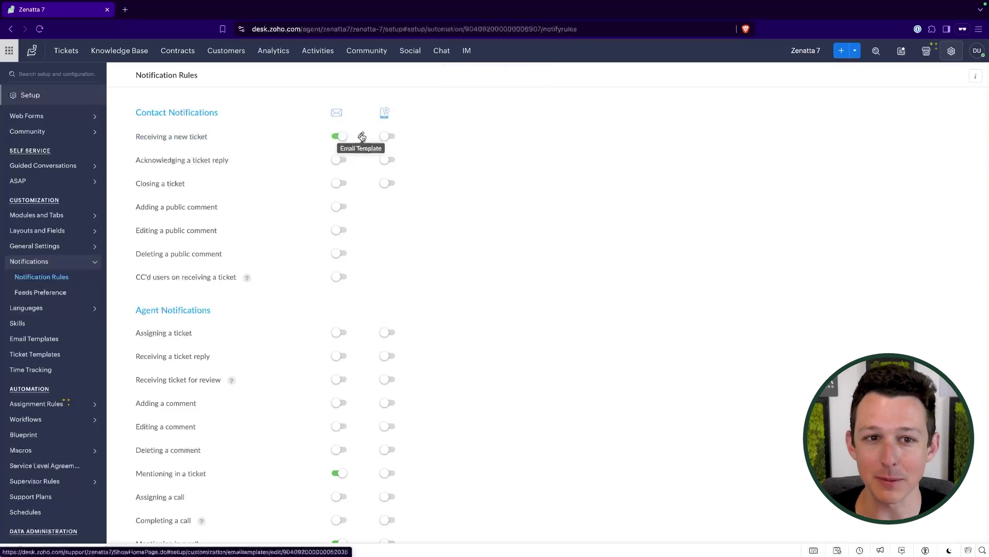
Open the new-ticket acknowledgement email template and cancel without changes.
{"action": "left_click", "coordinate": [362, 136]}
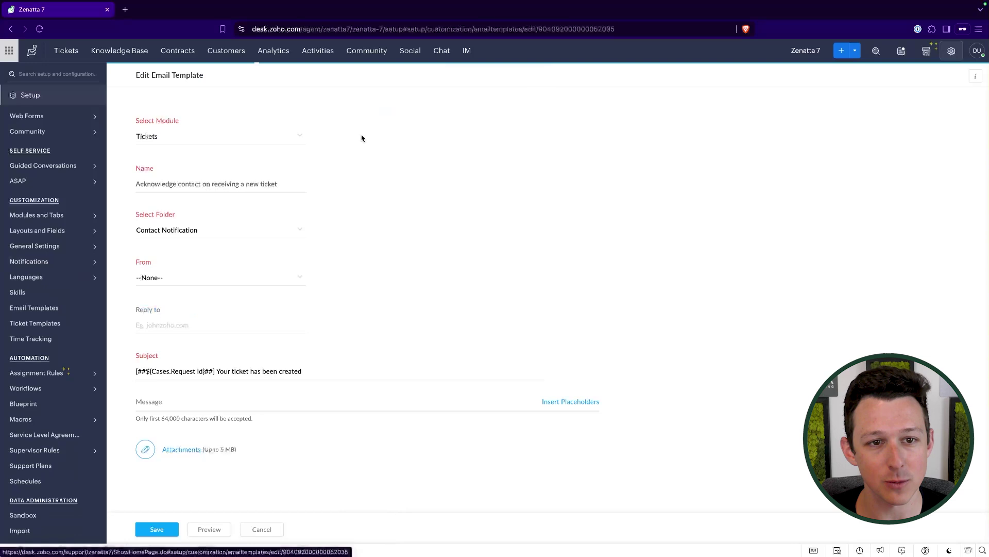
{"action": "scroll", "coordinate": [373, 359], "scroll_direction": "down", "scroll_amount": 3}
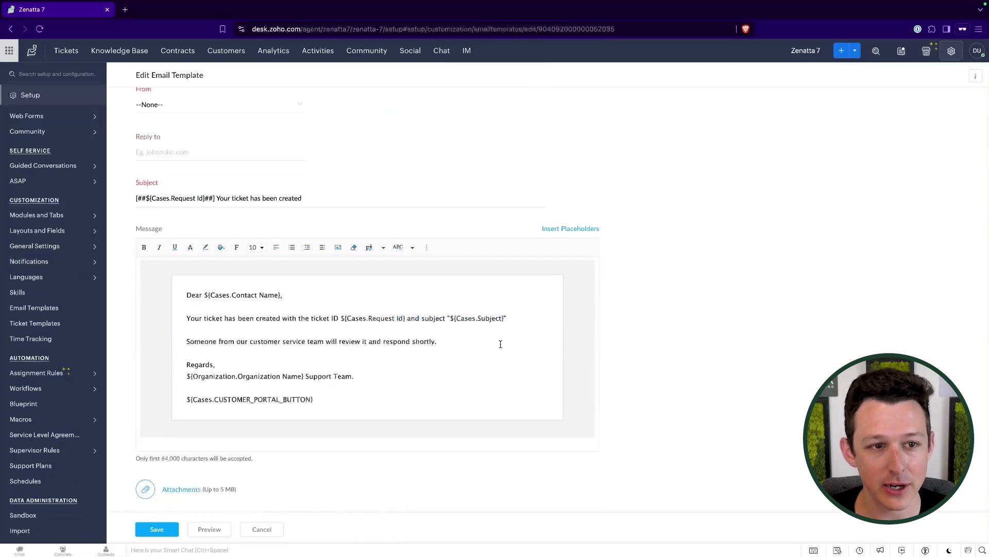
{"action": "left_click", "coordinate": [277, 528]}
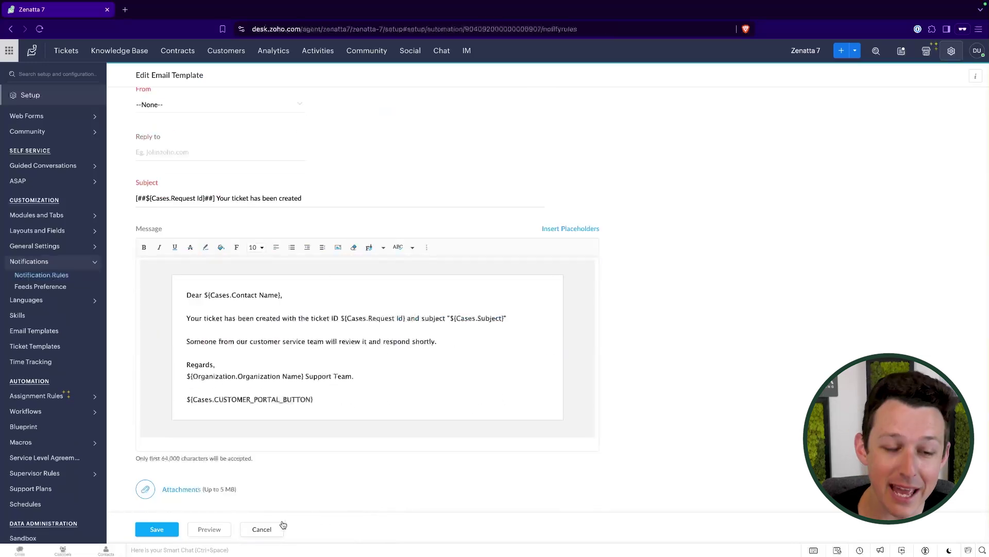
{"action": "left_click_drag", "start_coordinate": [148, 105], "coordinate": [291, 236]}
{"action": "left_click", "coordinate": [285, 178]}
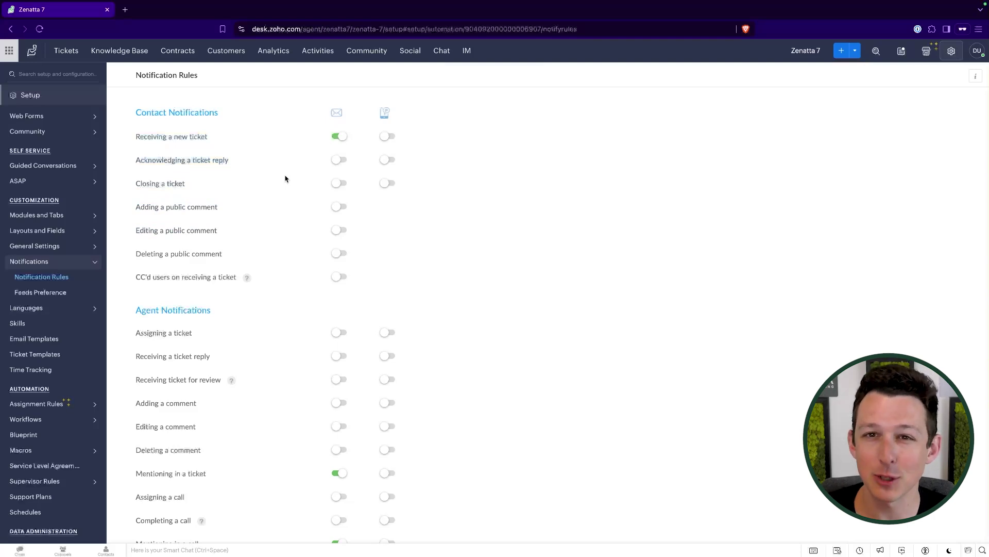
Reopen the template, inspect the body and ticket ID subject tag, then discard edits.
{"action": "left_click", "coordinate": [361, 135]}
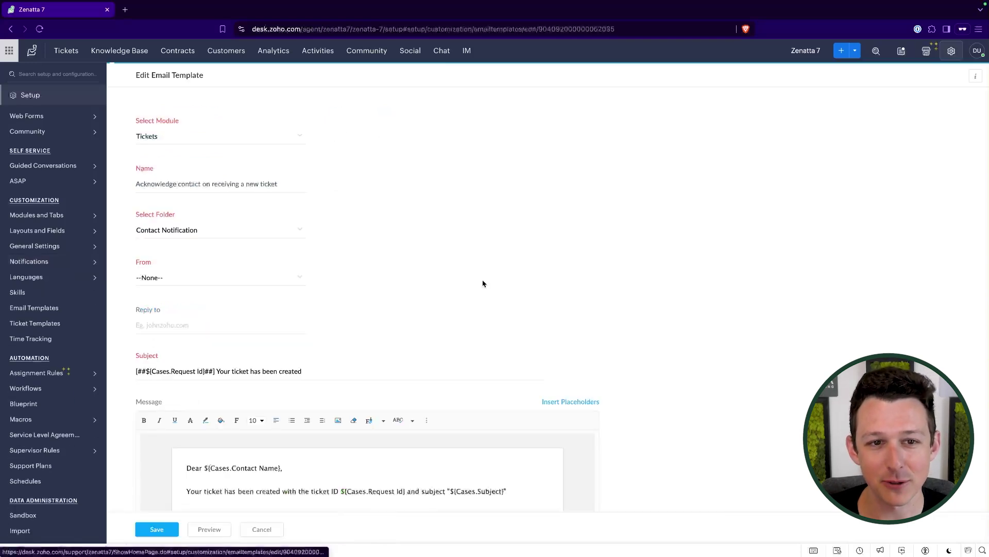
{"action": "scroll", "coordinate": [456, 348], "scroll_direction": "down", "scroll_amount": 4}
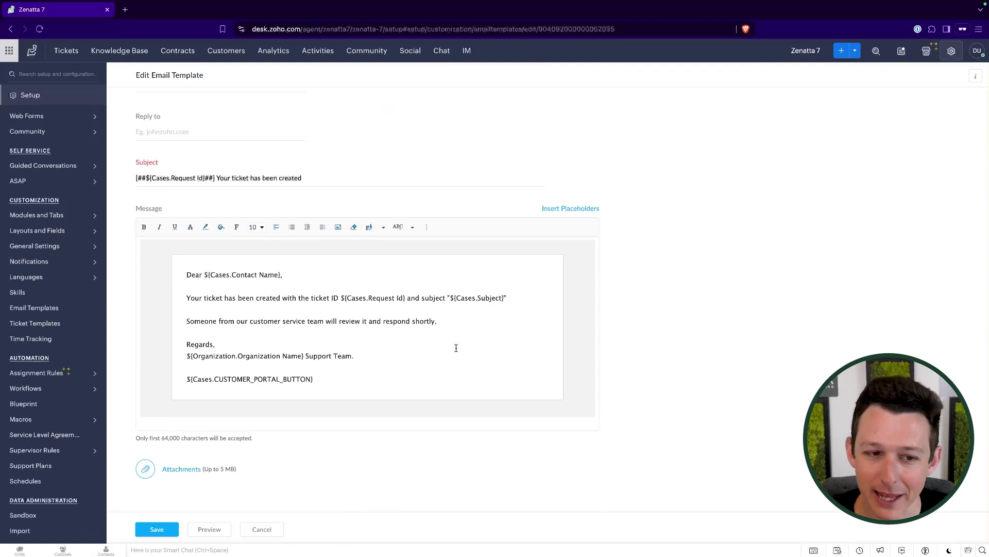
{"action": "left_click", "coordinate": [178, 274]}
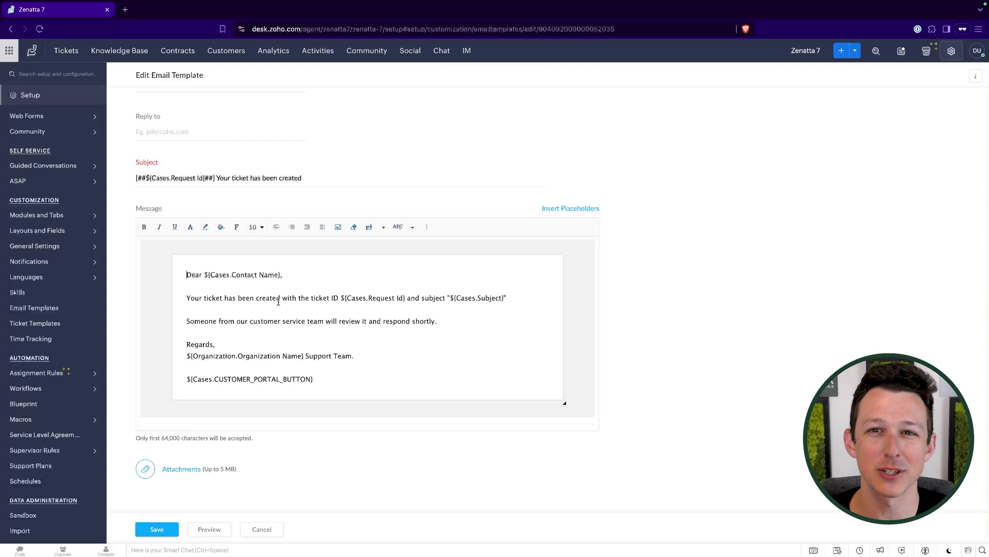
{"action": "left_click_drag", "start_coordinate": [215, 179], "coordinate": [116, 183]}
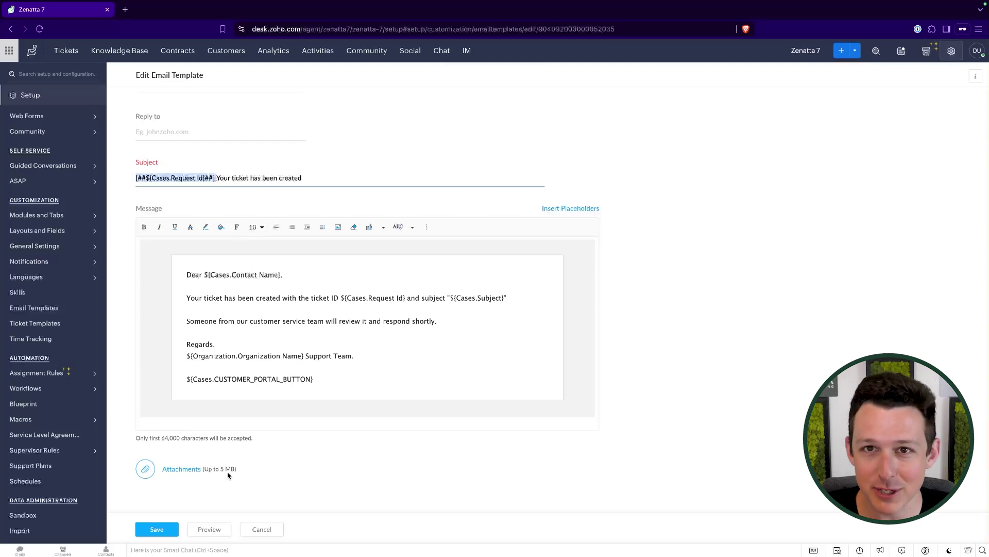
{"action": "left_click", "coordinate": [259, 529]}
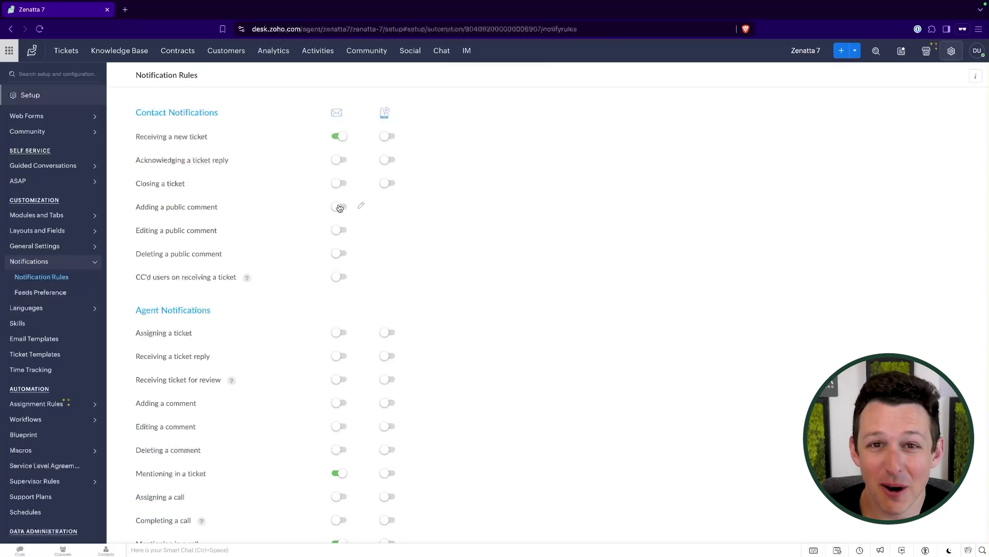
Toggle the contact reply-acknowledgement email on and off, and enable the ticket-closed email.
{"action": "left_click", "coordinate": [338, 160]}
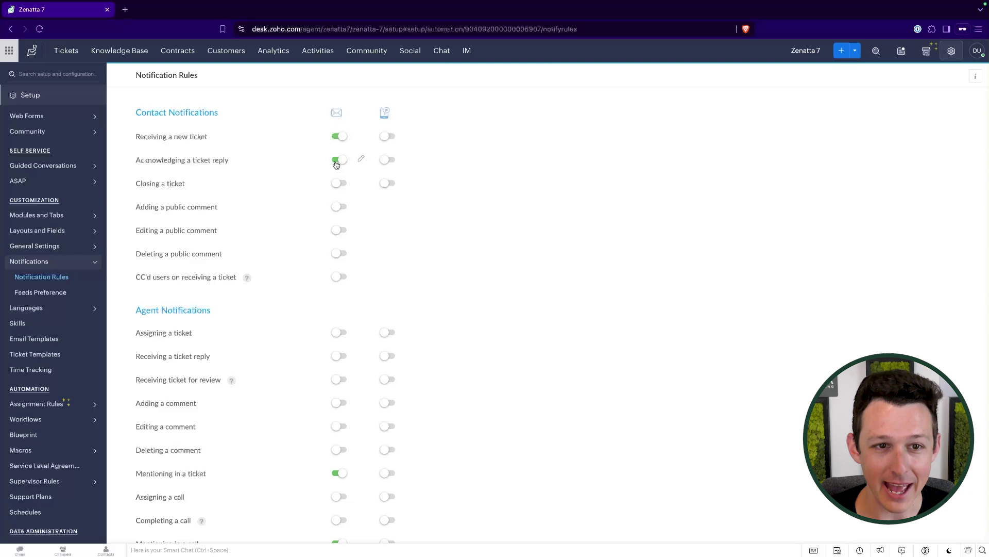
{"action": "left_click_drag", "start_coordinate": [287, 160], "coordinate": [116, 162]}
{"action": "left_click", "coordinate": [115, 162]}
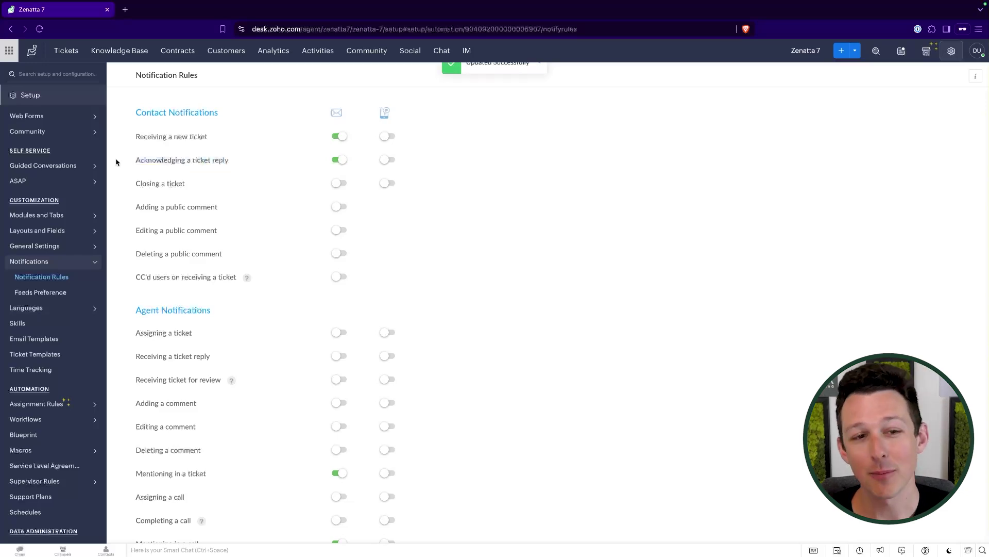
{"action": "left_click", "coordinate": [338, 159]}
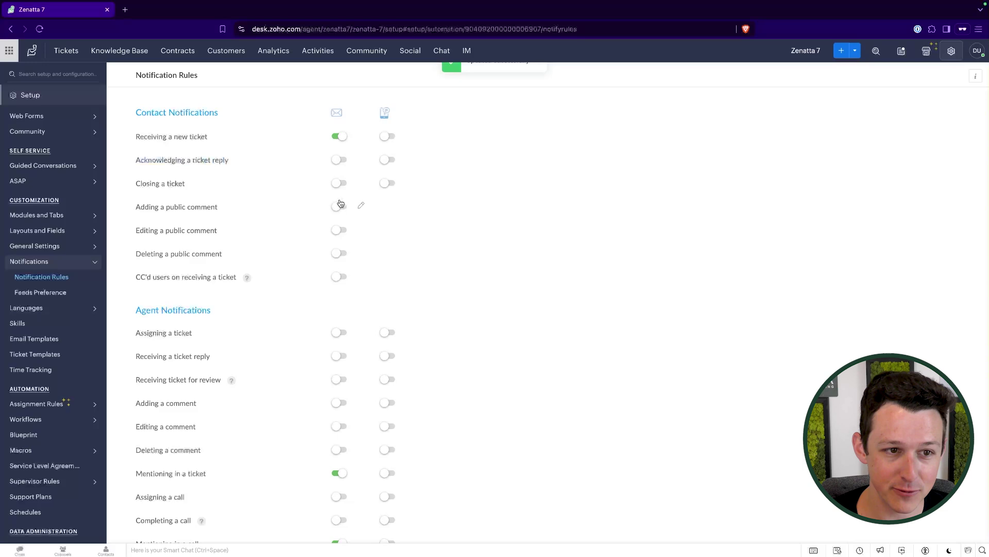
{"action": "left_click", "coordinate": [339, 183]}
{"action": "left_click_drag", "start_coordinate": [135, 136], "coordinate": [209, 138]}
{"action": "left_click", "coordinate": [208, 177]}
{"action": "left_click_drag", "start_coordinate": [208, 184], "coordinate": [130, 184]}
{"action": "left_click", "coordinate": [128, 185]}
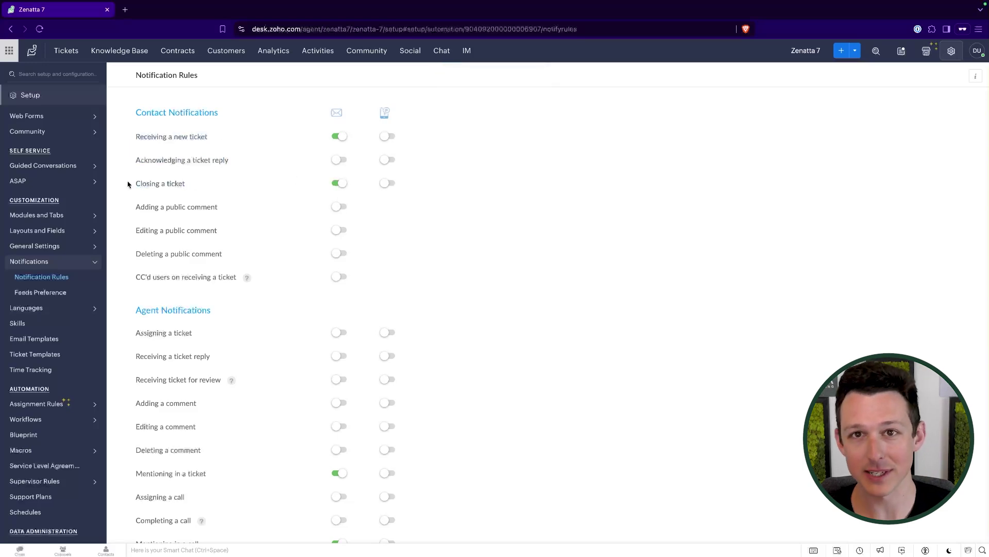
Email agents when a ticket is assigned, leaving the agent ticket-reply email off.
{"action": "left_click", "coordinate": [338, 333]}
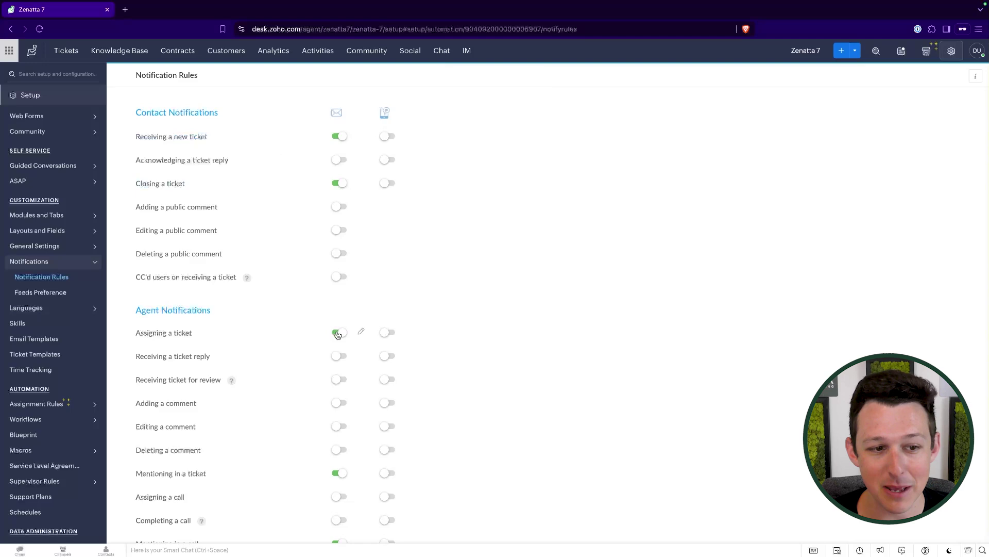
{"action": "scroll", "coordinate": [338, 335], "scroll_direction": "down", "scroll_amount": 2}
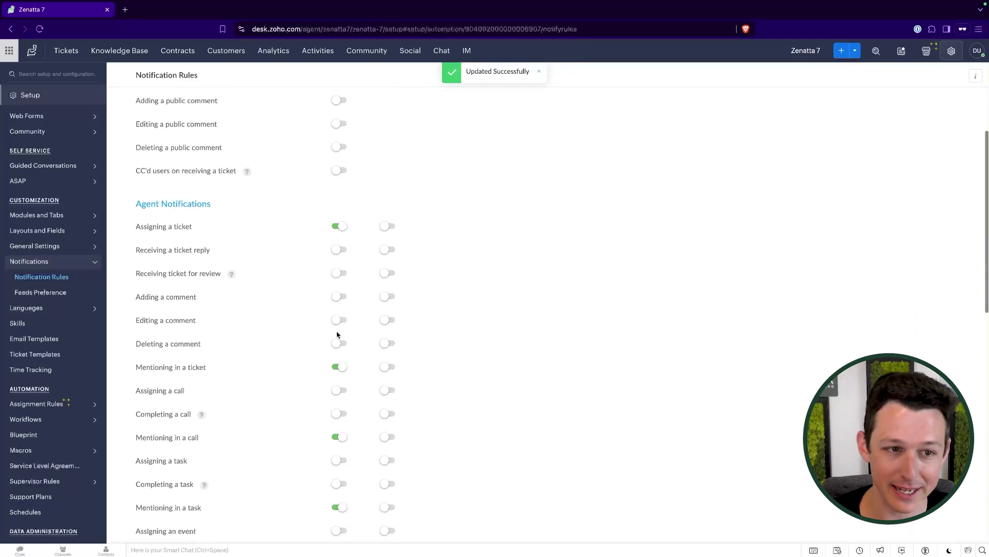
{"action": "left_click", "coordinate": [337, 250]}
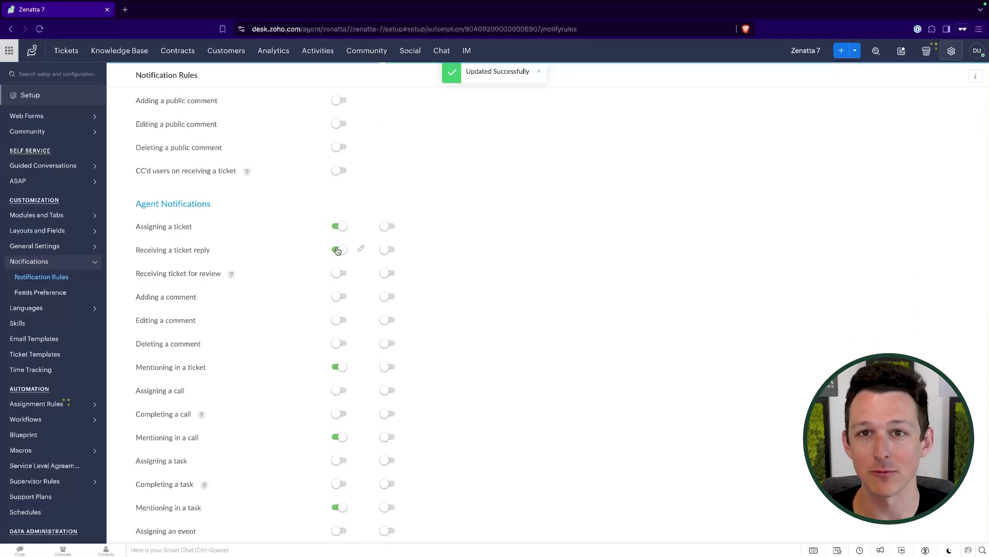
{"action": "left_click", "coordinate": [338, 250]}
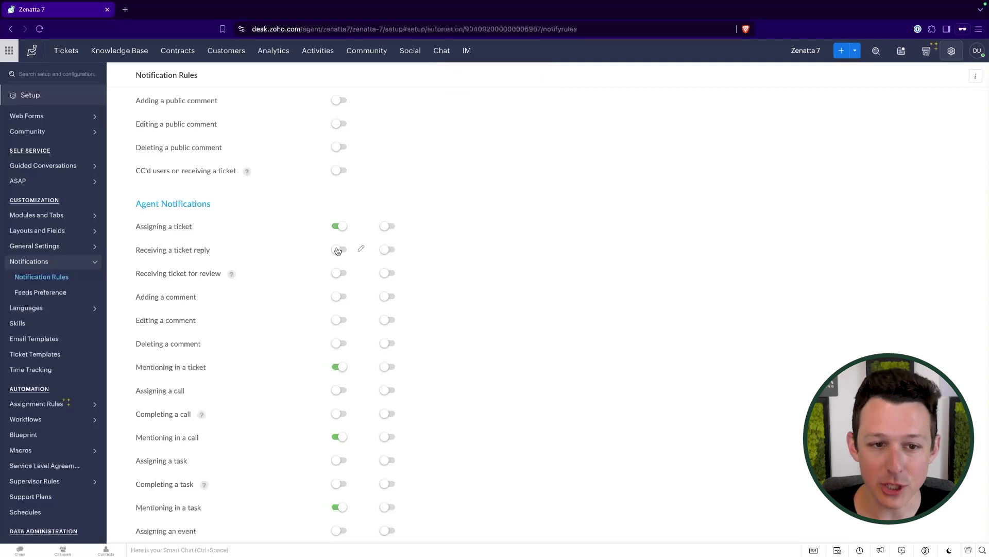
Switch off the contact emails for new tickets and closed tickets.
{"action": "scroll", "coordinate": [338, 251], "scroll_direction": "up", "scroll_amount": 2}
{"action": "left_click", "coordinate": [335, 137]}
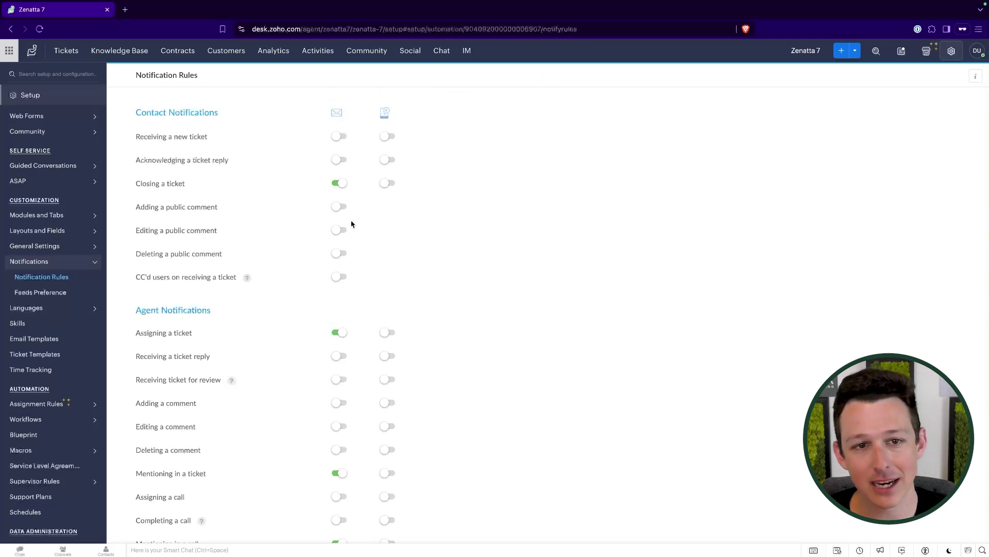
{"action": "left_click", "coordinate": [338, 185]}
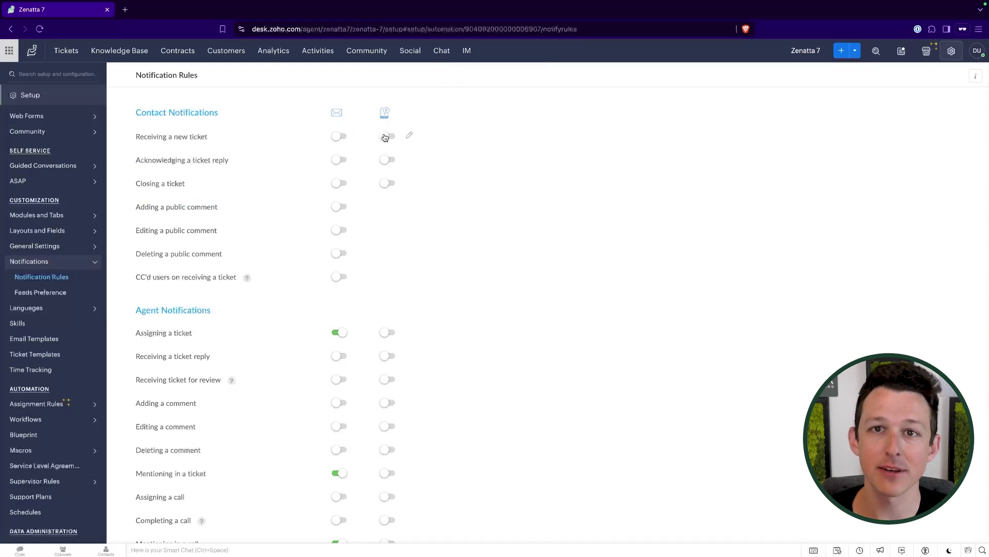
Look over the SMS template sent for new tickets without changing it.
{"action": "left_click", "coordinate": [409, 136]}
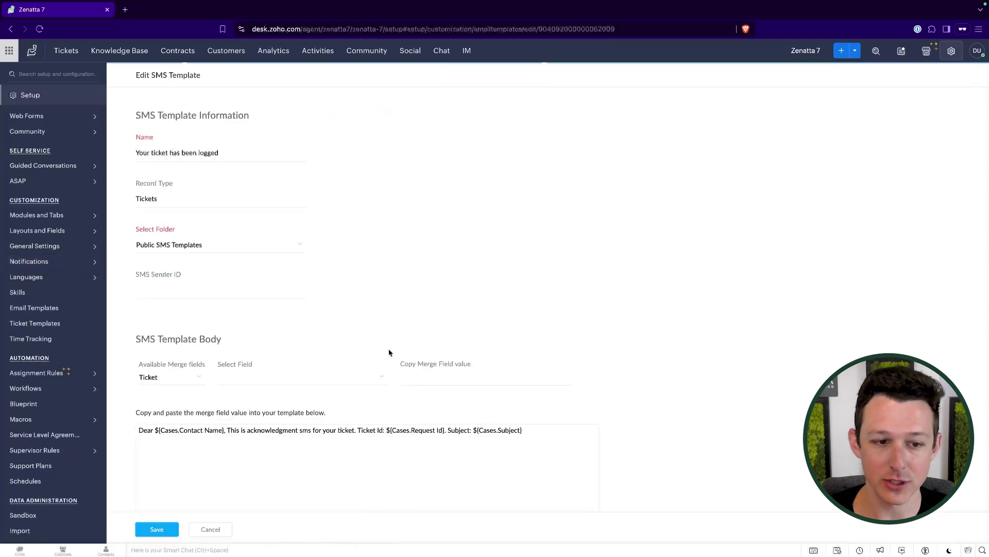
{"action": "scroll", "coordinate": [390, 351], "scroll_direction": "down", "scroll_amount": 3}
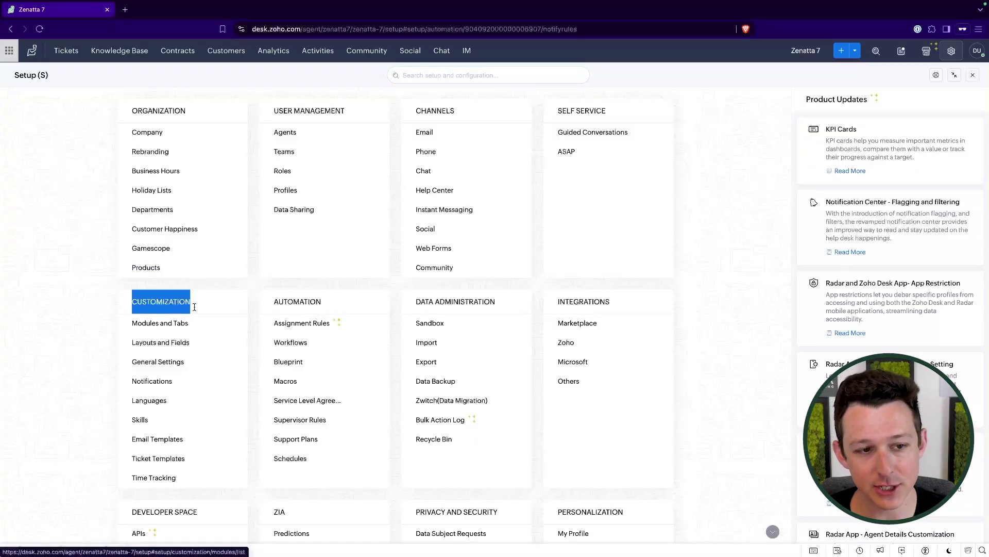
Open the Tickets module's Zenatta 7 layout for editing and dismiss the onboarding tour popup.
{"action": "left_click", "coordinate": [155, 343]}
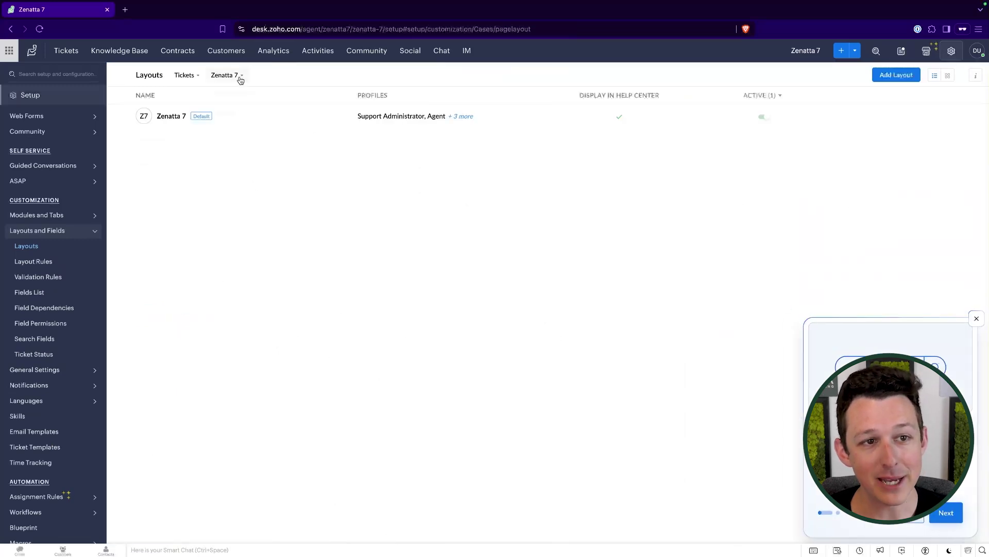
{"action": "left_click", "coordinate": [239, 76]}
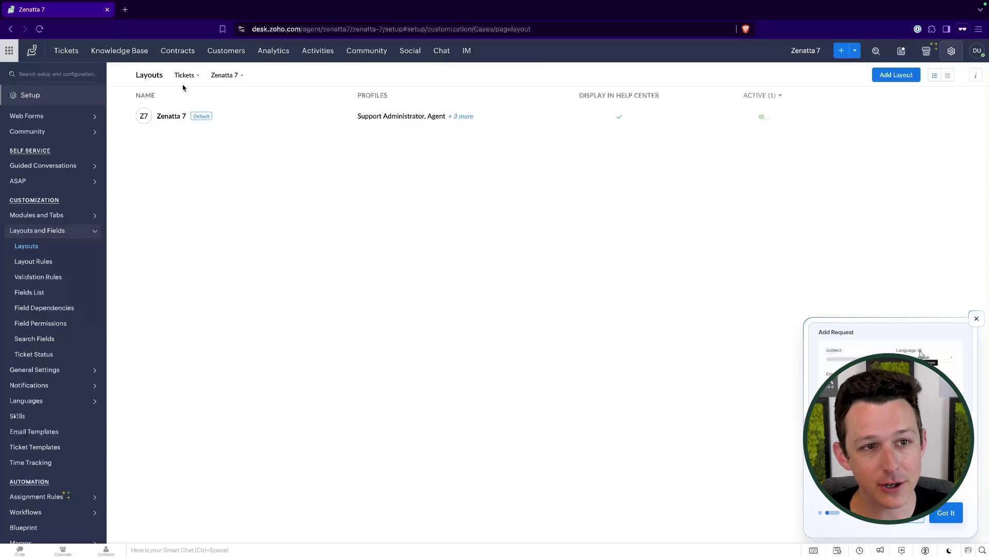
{"action": "left_click", "coordinate": [185, 78]}
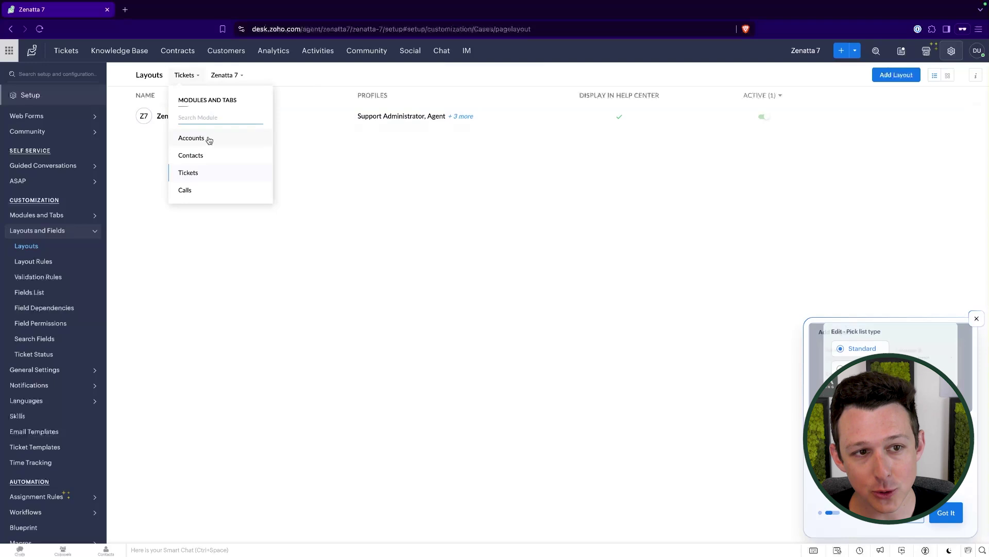
{"action": "scroll", "coordinate": [210, 159], "scroll_direction": "down", "scroll_amount": 3}
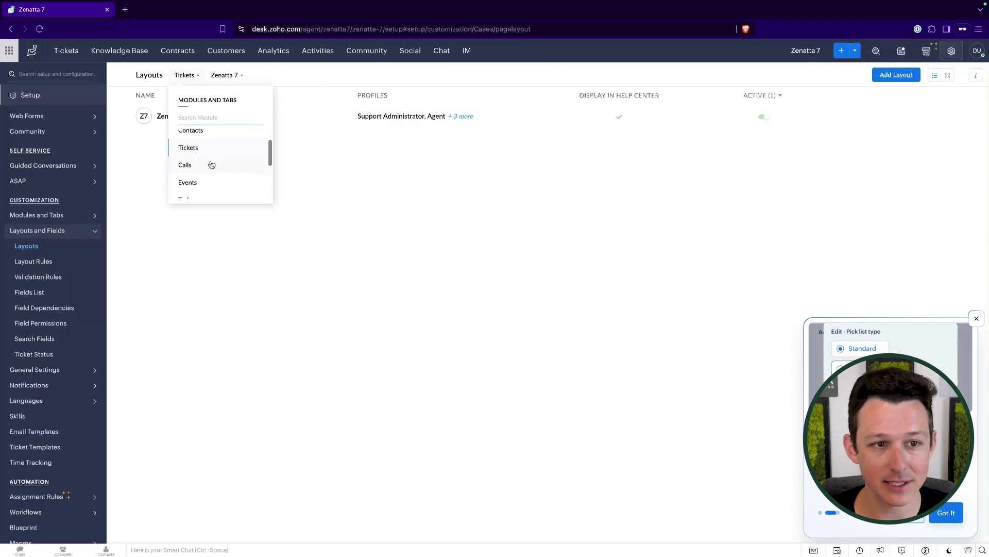
{"action": "scroll", "coordinate": [212, 165], "scroll_direction": "down", "scroll_amount": 3}
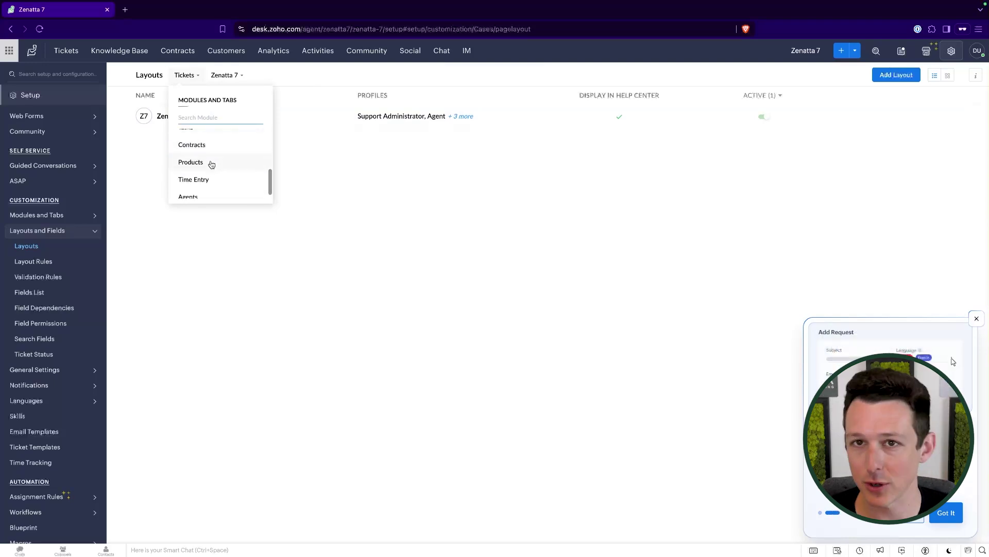
{"action": "left_click", "coordinate": [137, 181]}
{"action": "left_click", "coordinate": [170, 119]}
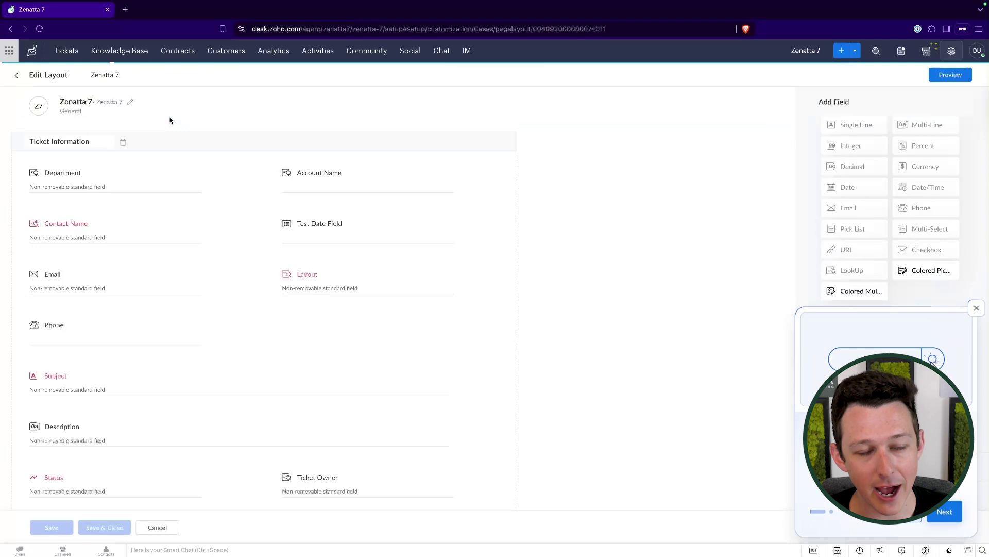
{"action": "scroll", "coordinate": [264, 163], "scroll_direction": "down", "scroll_amount": 1}
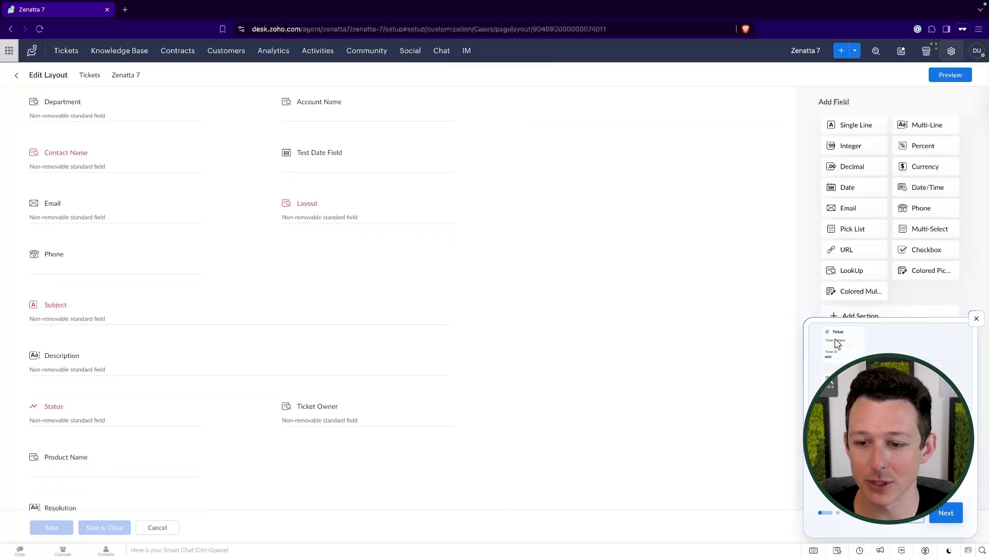
{"action": "left_click", "coordinate": [977, 319]}
{"action": "scroll", "coordinate": [438, 338], "scroll_direction": "down", "scroll_amount": 3}
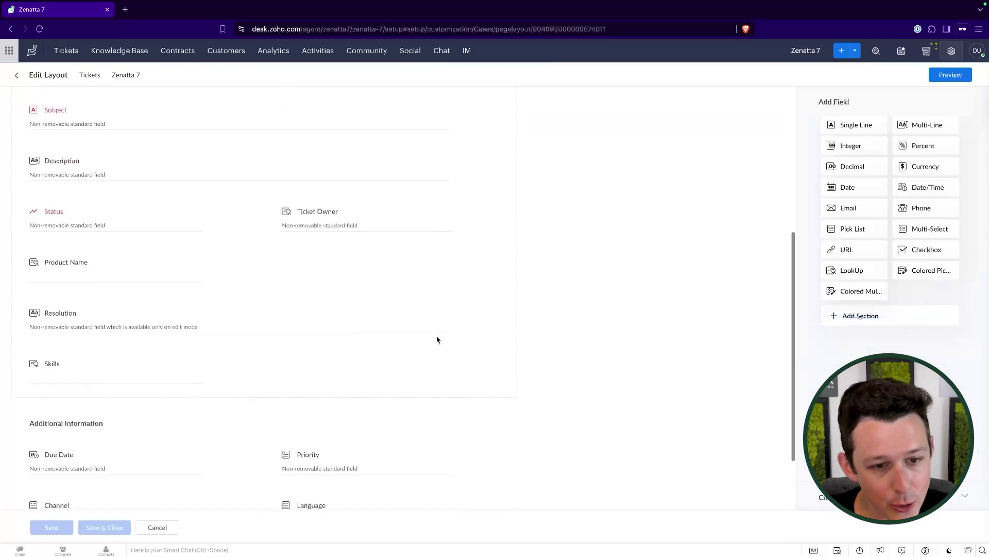
{"action": "scroll", "coordinate": [437, 339], "scroll_direction": "down", "scroll_amount": 2}
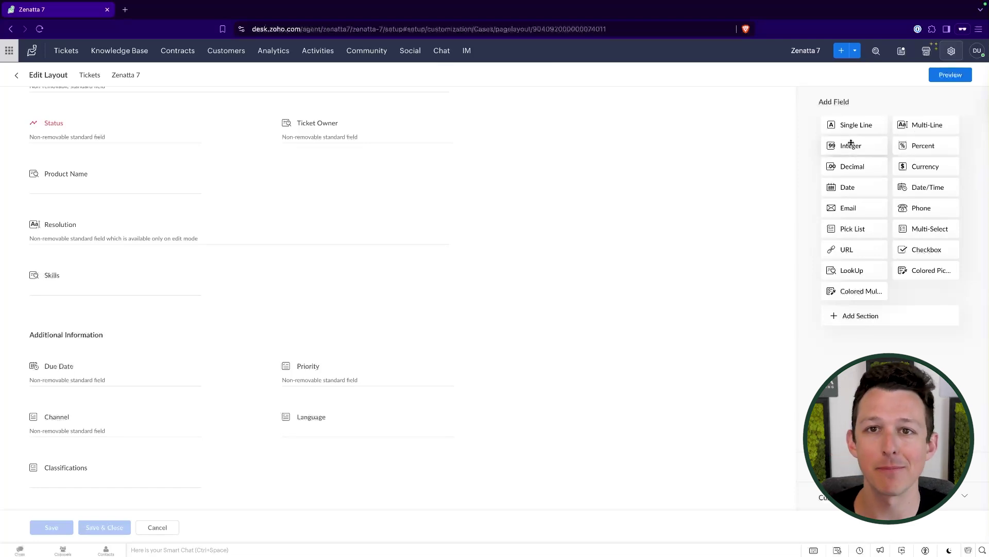
Add a decimal field 'Work Hours Estimate' to Additional Information, read-only for end users.
{"action": "left_click_drag", "start_coordinate": [852, 165], "coordinate": [345, 449]}
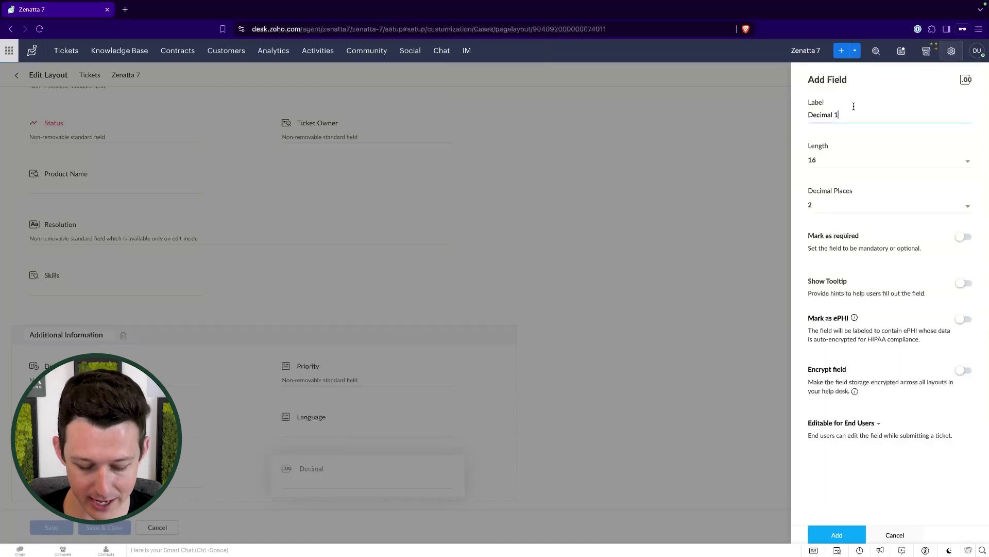
{"action": "key", "text": "ctrl+a"}
{"action": "type", "text": "Work H"}
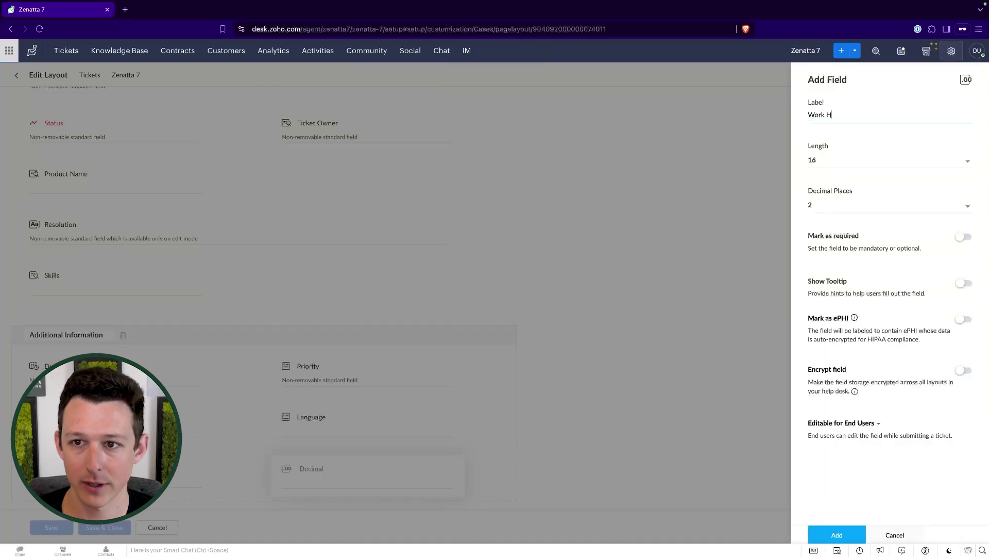
{"action": "type", "text": "ours Estimate"}
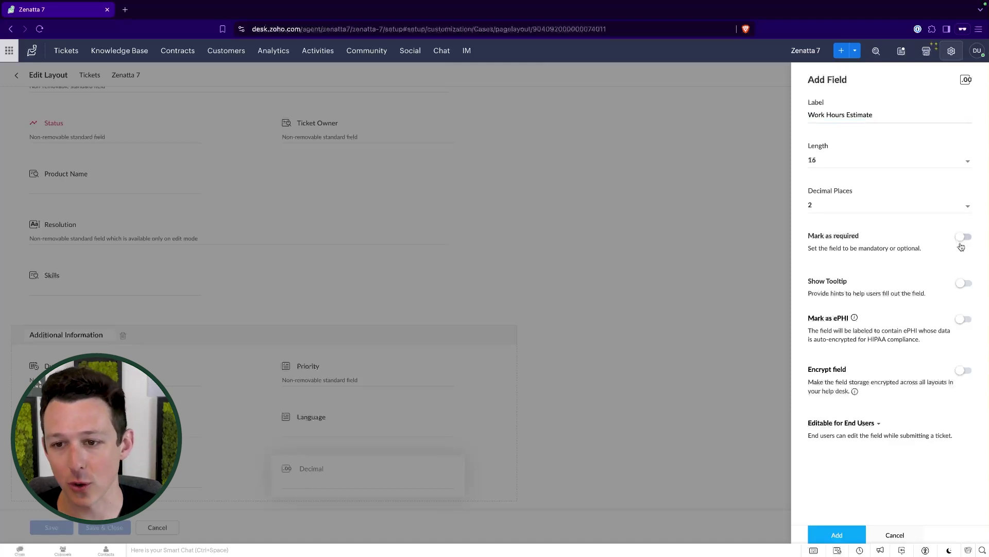
{"action": "left_click_drag", "start_coordinate": [815, 321], "coordinate": [921, 340]}
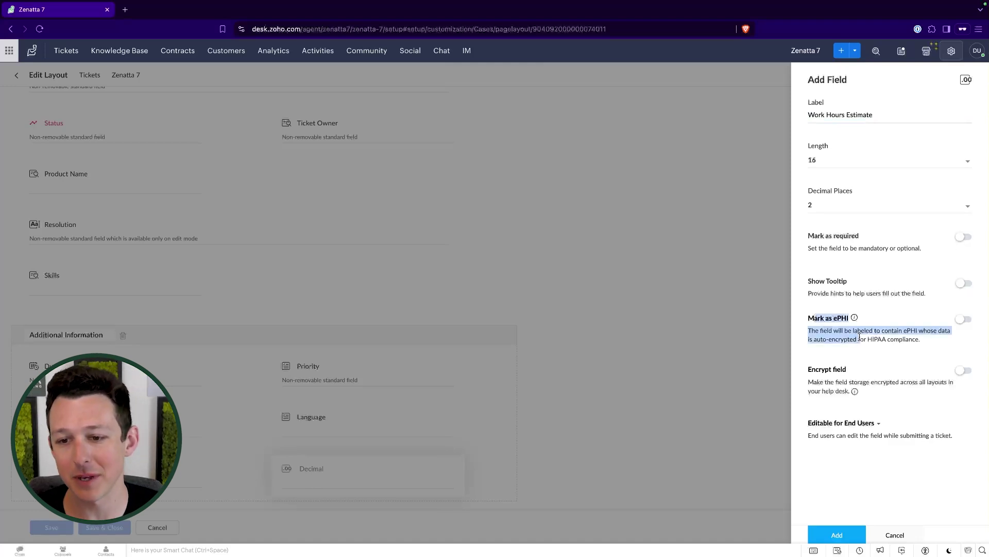
{"action": "left_click", "coordinate": [922, 341]}
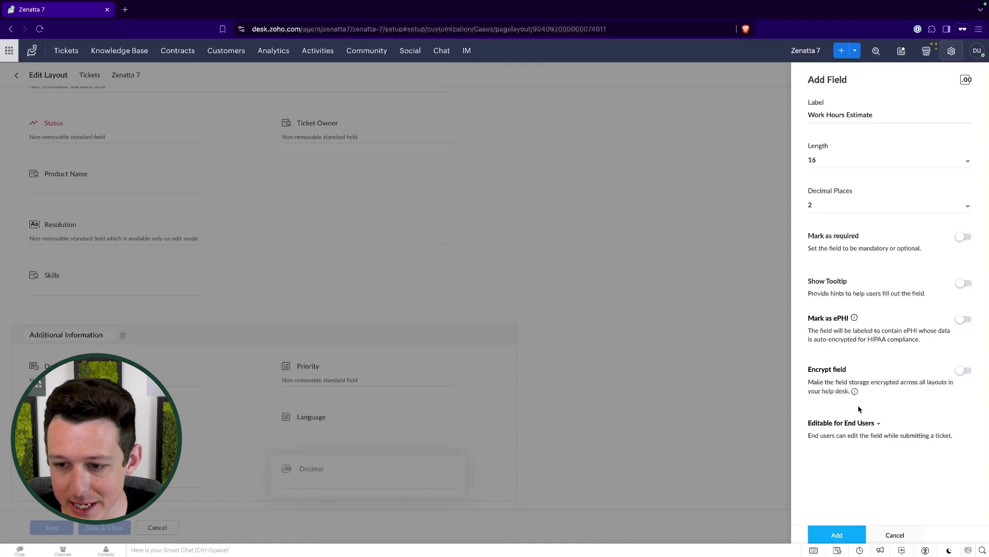
{"action": "left_click", "coordinate": [873, 426]}
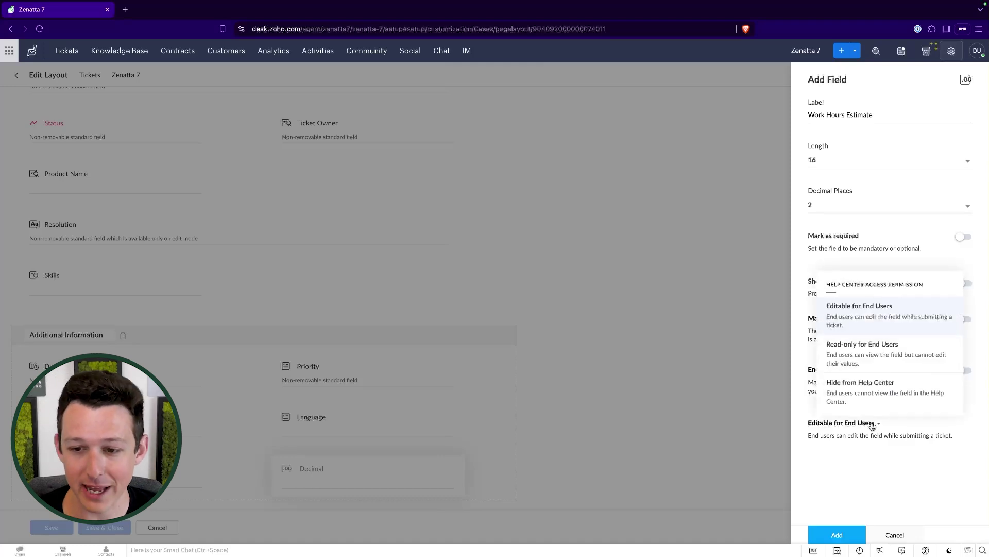
{"action": "left_click", "coordinate": [881, 349]}
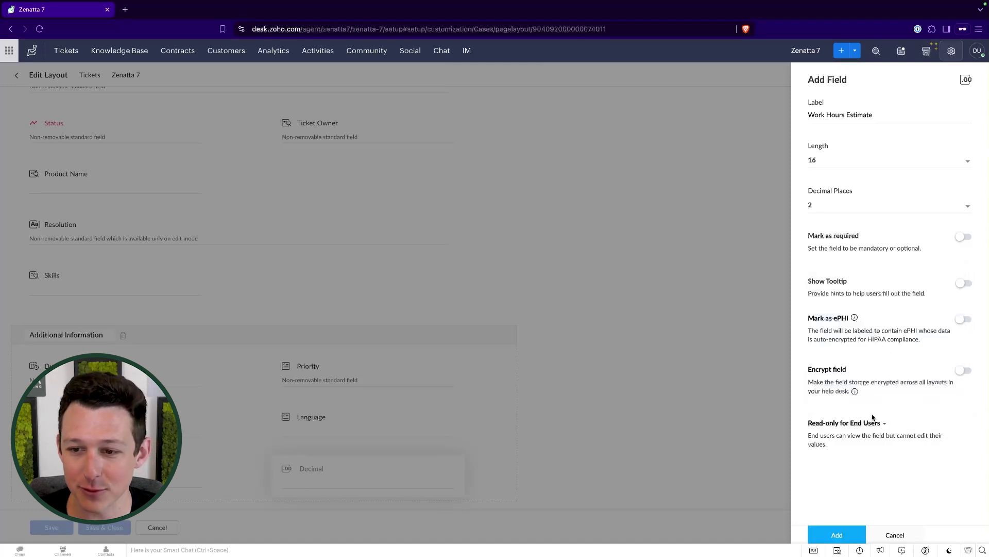
{"action": "left_click", "coordinate": [840, 534]}
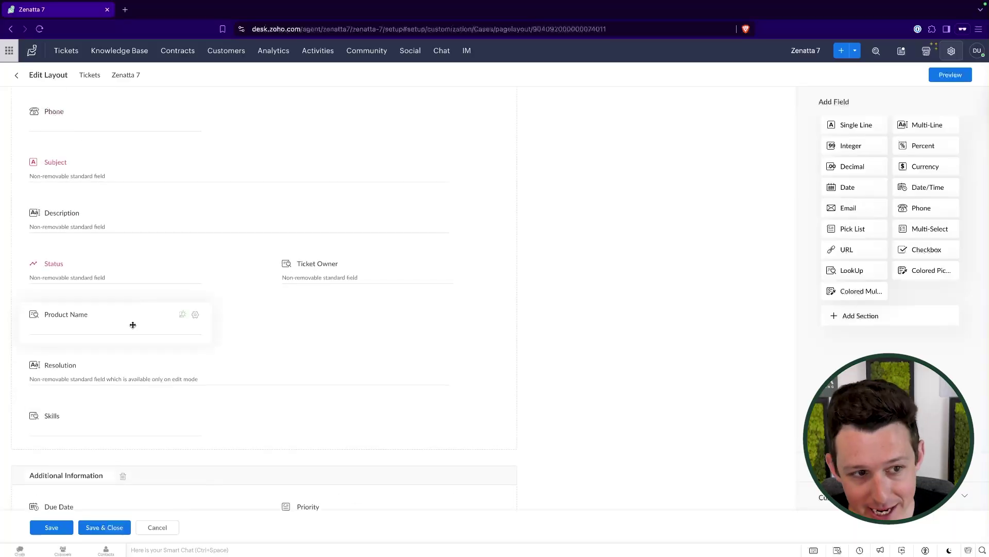
{"action": "scroll", "coordinate": [133, 325], "scroll_direction": "up", "scroll_amount": 4}
Save and close the Zenatta 7 ticket layout.
{"action": "scroll", "coordinate": [133, 325], "scroll_direction": "down", "scroll_amount": 6}
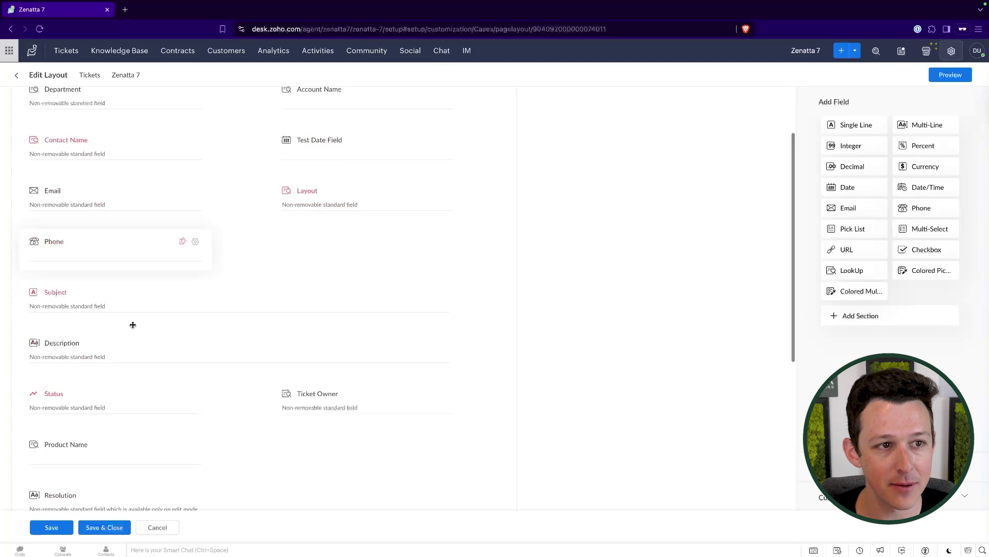
{"action": "left_click", "coordinate": [47, 526]}
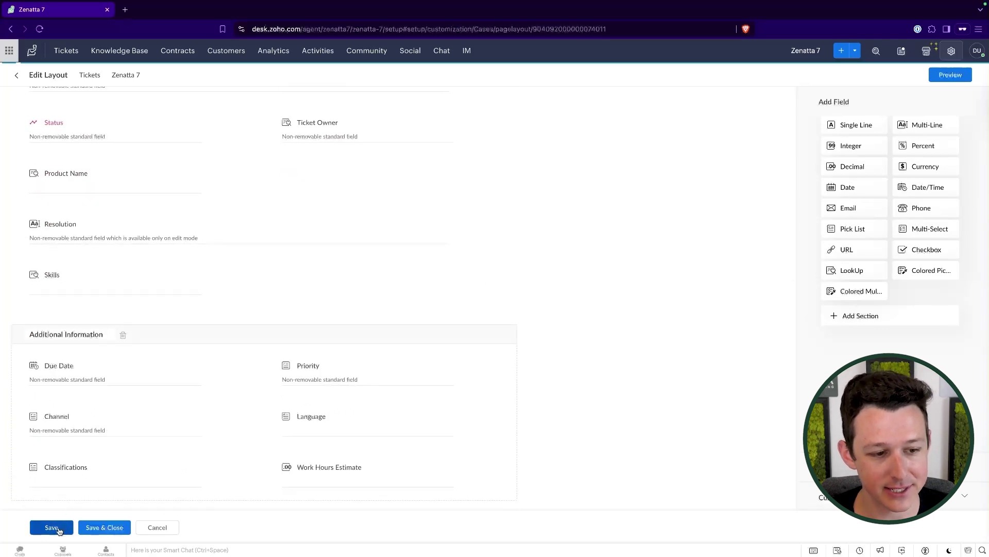
{"action": "left_click", "coordinate": [112, 527]}
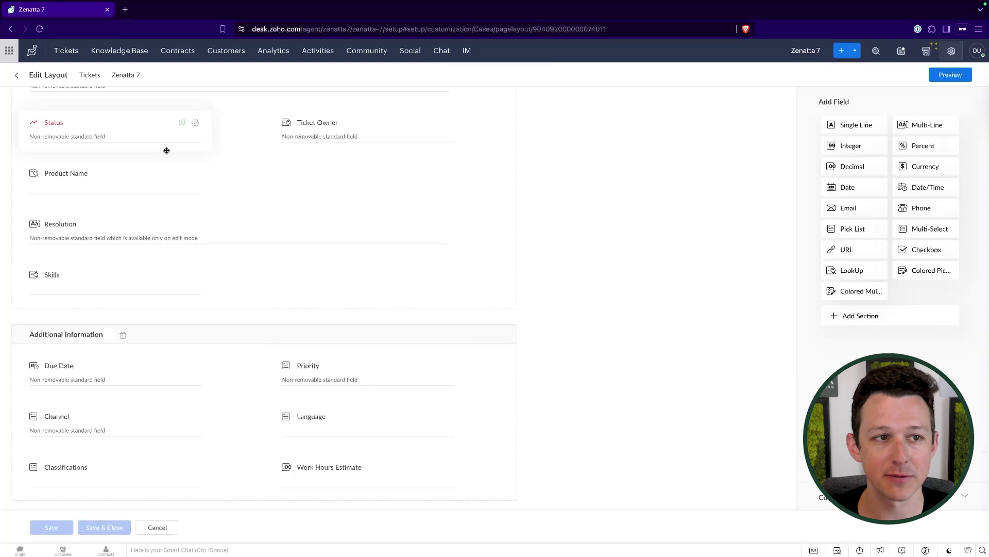
Set Work Hours Estimate to 5 on the 'Example Ticket - Need some Help!' ticket.
{"action": "left_click", "coordinate": [66, 50]}
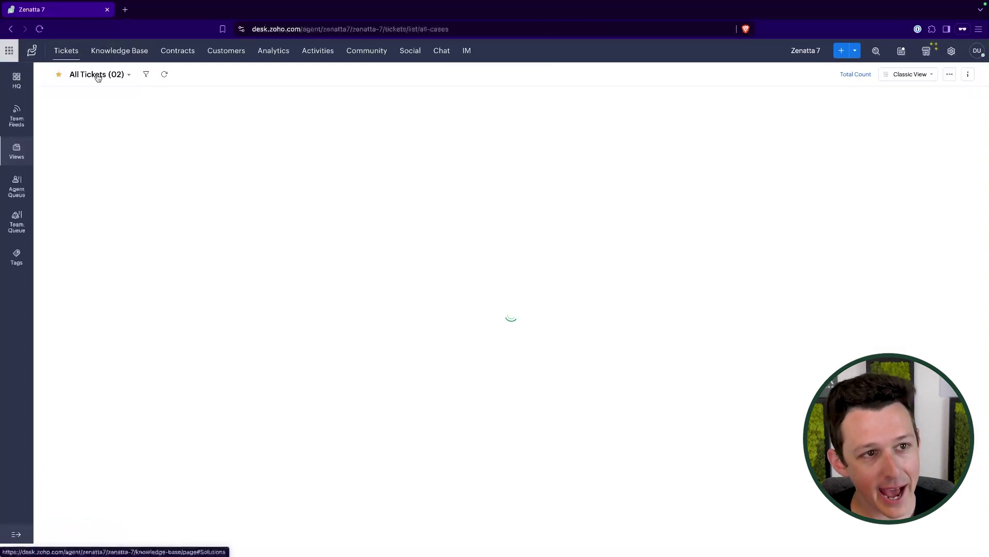
{"action": "left_click", "coordinate": [117, 134]}
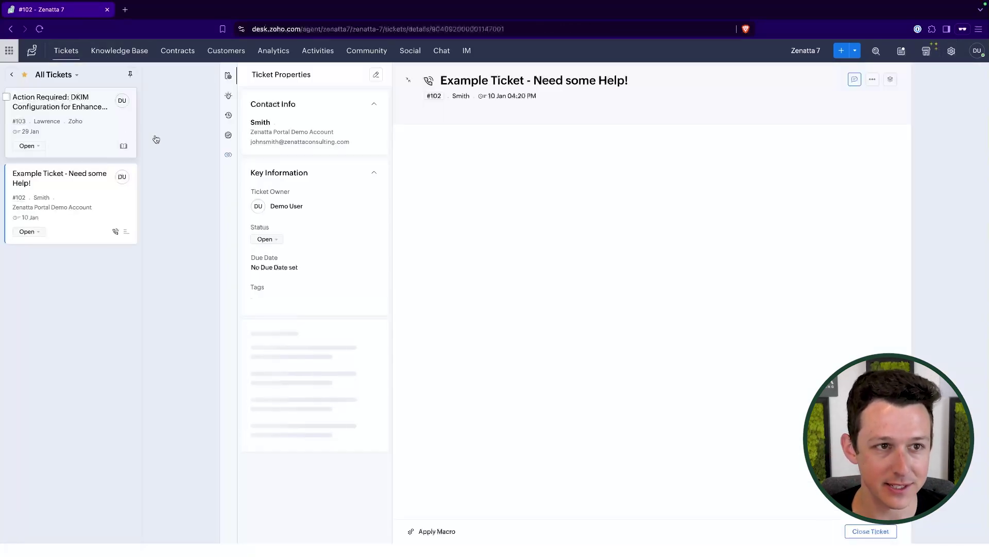
{"action": "scroll", "coordinate": [360, 263], "scroll_direction": "down", "scroll_amount": 2}
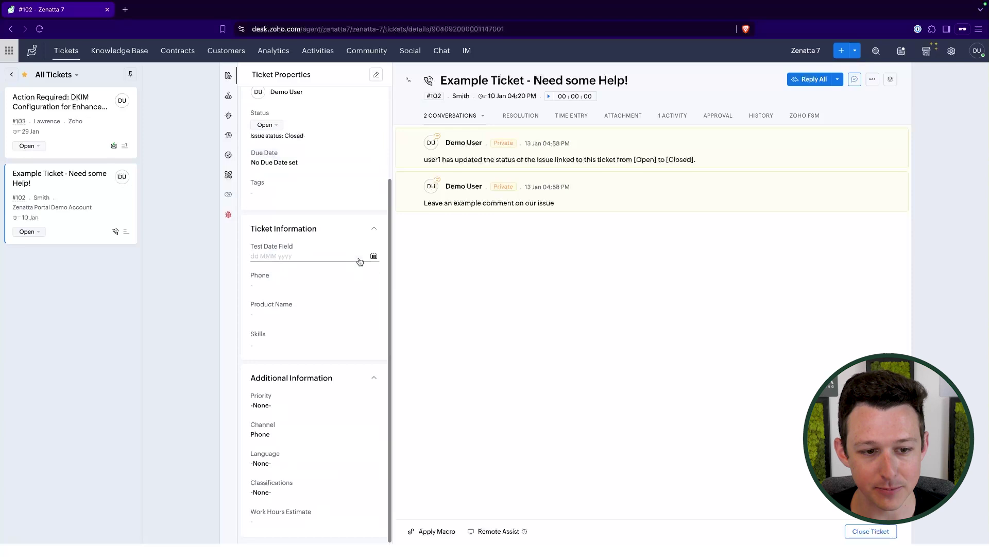
{"action": "left_click", "coordinate": [287, 517]}
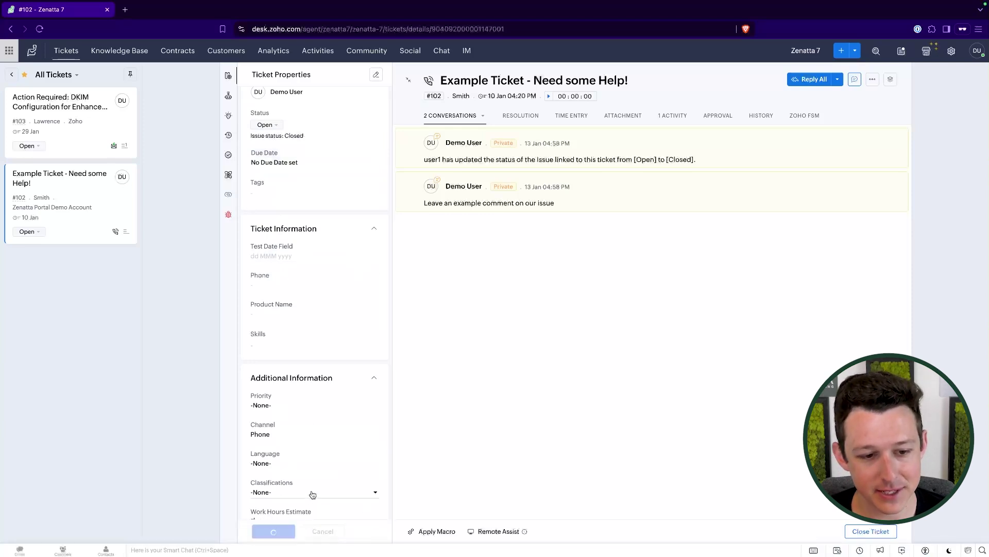
{"action": "type", "text": "5"}
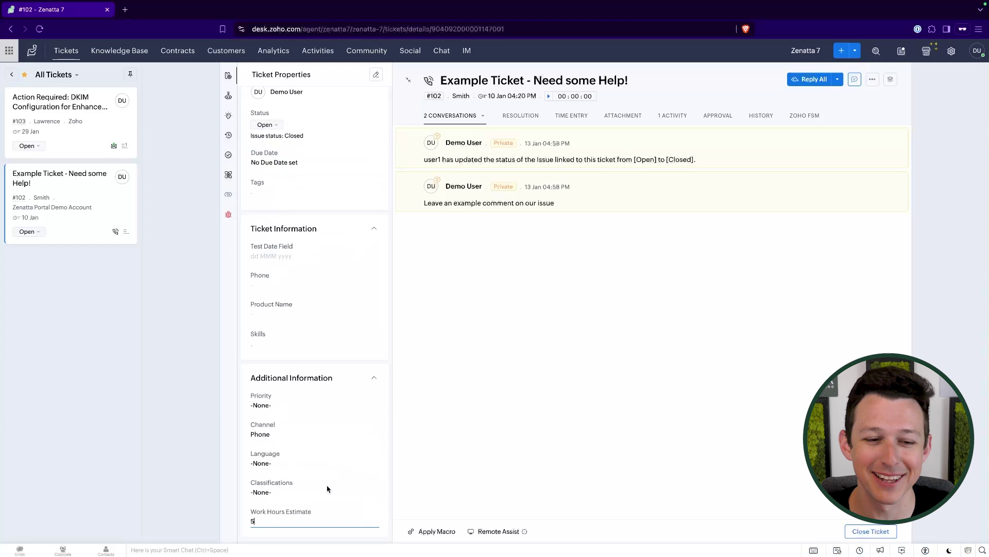
{"action": "left_click", "coordinate": [541, 337]}
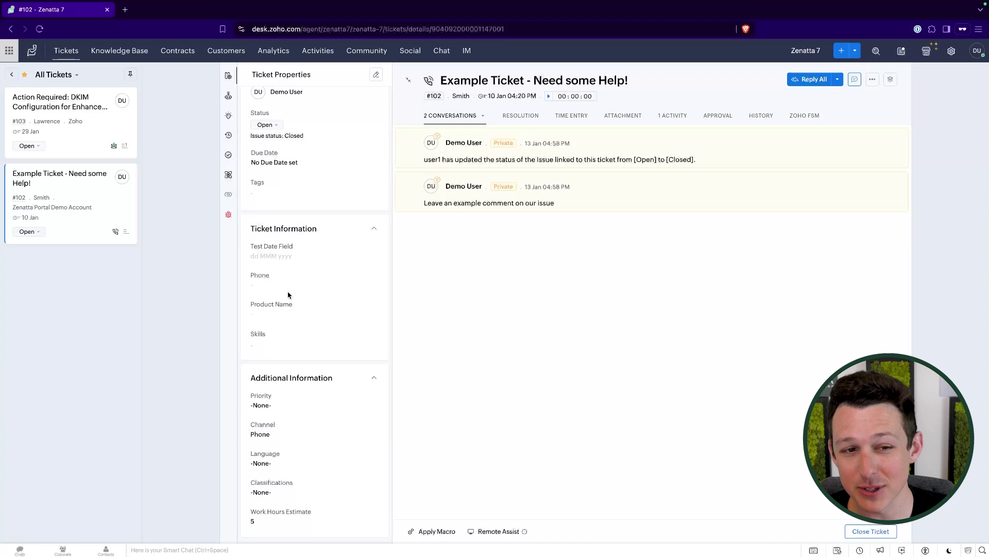
Collapse and re-expand the ticket's information sections, then close the ticket.
{"action": "left_click", "coordinate": [316, 379]}
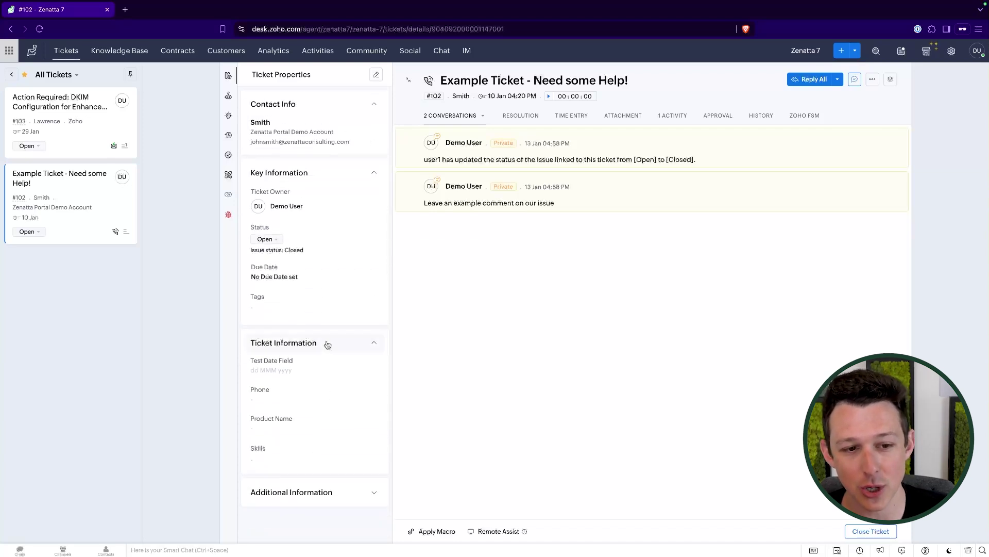
{"action": "left_click", "coordinate": [324, 342]}
{"action": "left_click", "coordinate": [318, 380]}
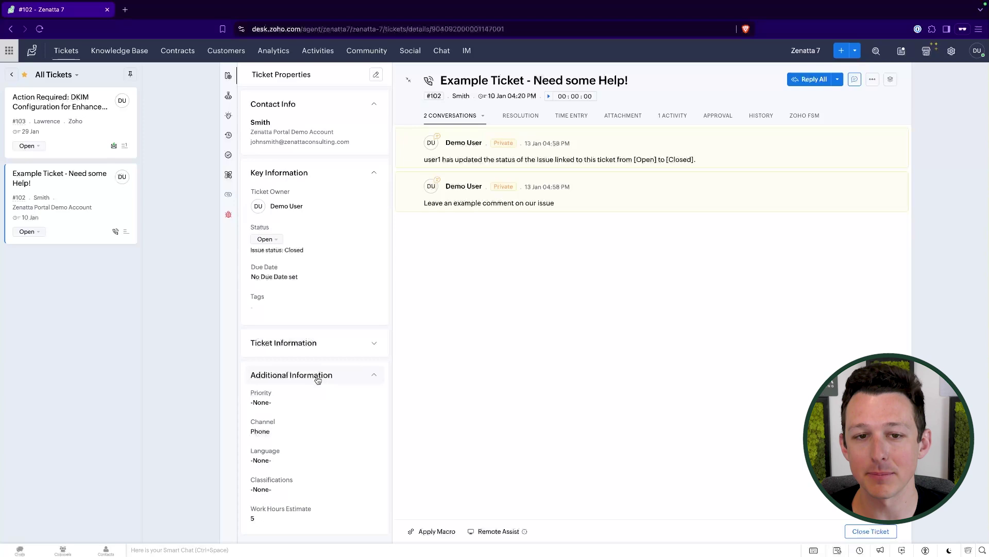
{"action": "left_click", "coordinate": [11, 74]}
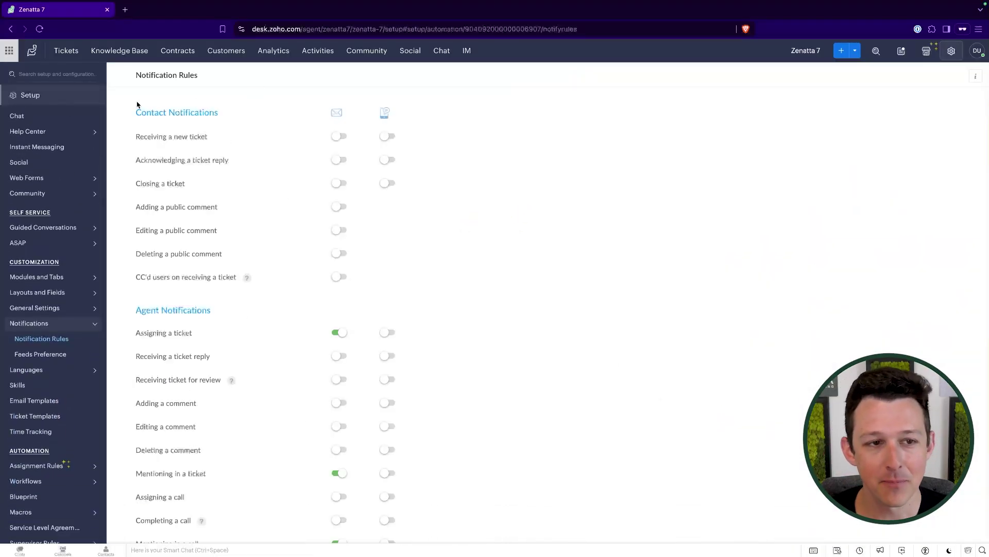
Review the contact notification events, including Receiving a new ticket.
{"action": "left_click_drag", "start_coordinate": [137, 105], "coordinate": [245, 280]}
{"action": "left_click", "coordinate": [241, 297]}
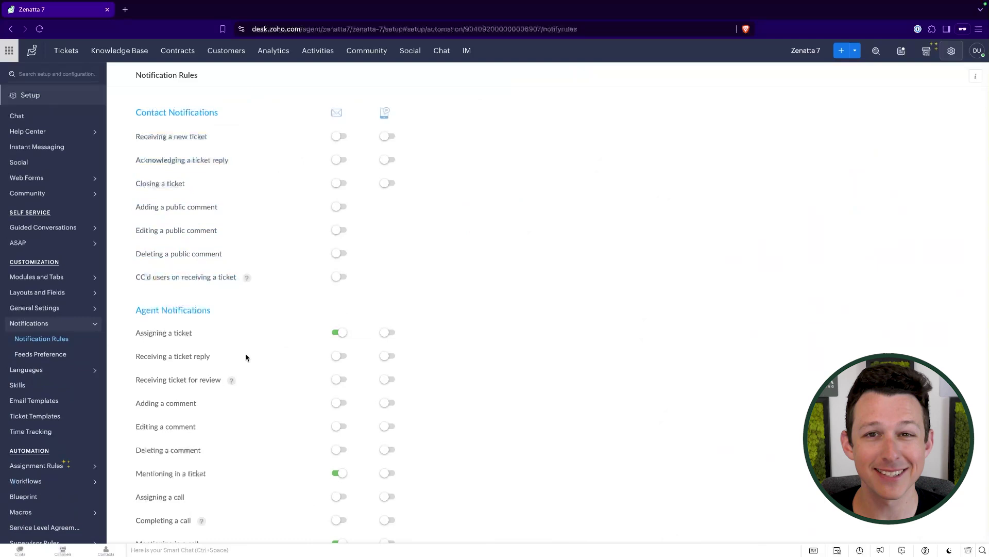
{"action": "left_click_drag", "start_coordinate": [132, 136], "coordinate": [255, 136]}
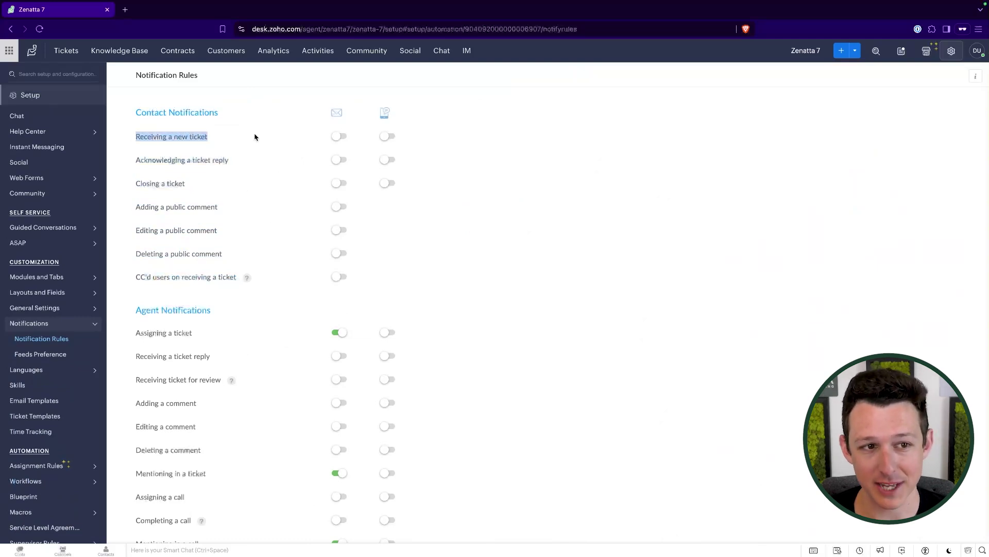
{"action": "left_click", "coordinate": [255, 137]}
{"action": "left_click_drag", "start_coordinate": [122, 113], "coordinate": [218, 113]}
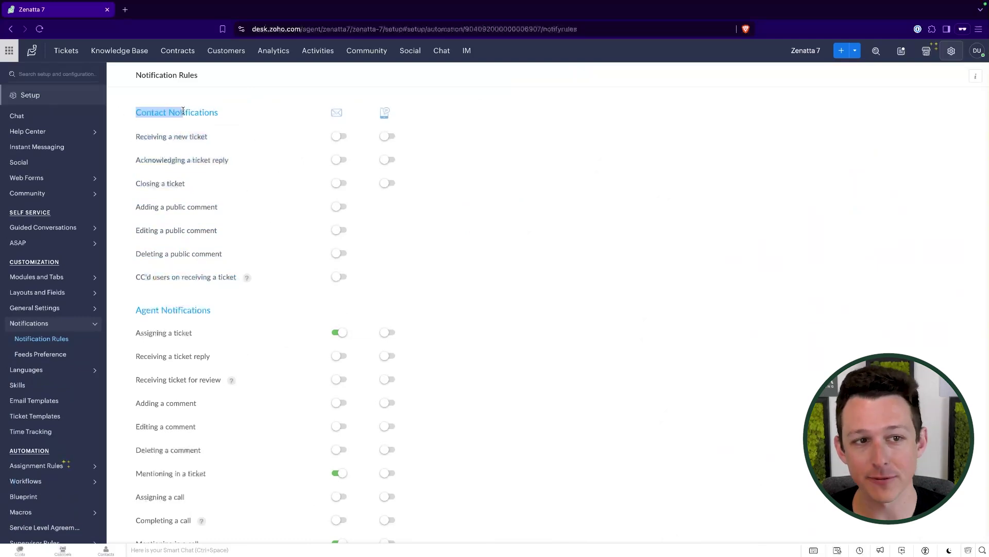
{"action": "left_click", "coordinate": [218, 113]}
Check the Assigning a ticket event, then open Workflow Rules from the Setup overview.
{"action": "left_click_drag", "start_coordinate": [133, 355], "coordinate": [191, 334]}
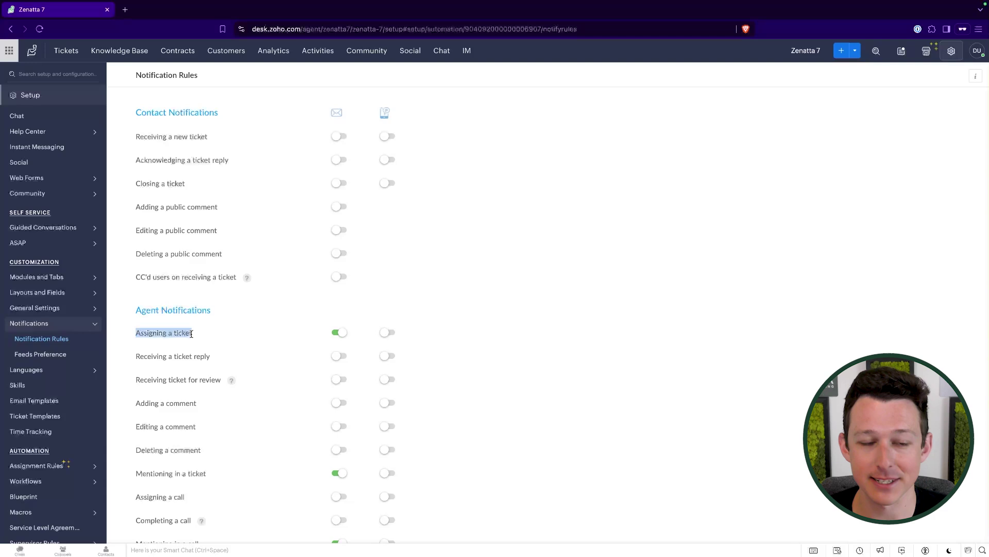
{"action": "left_click", "coordinate": [191, 334]}
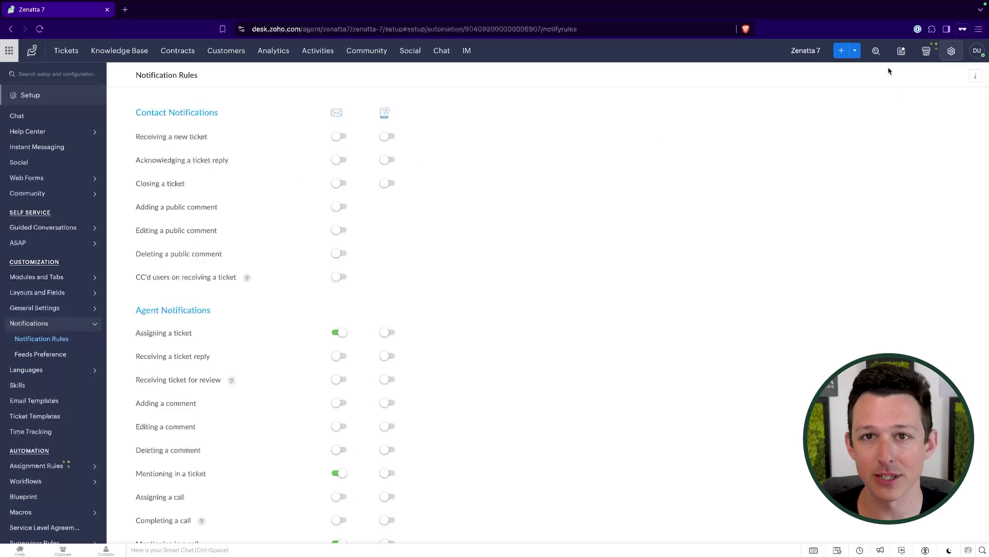
{"action": "left_click", "coordinate": [952, 51]}
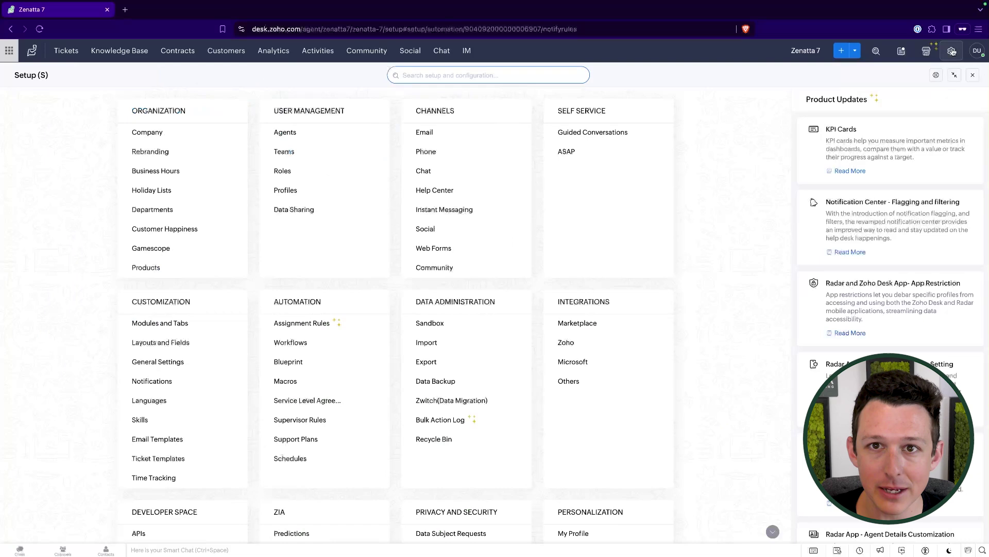
{"action": "left_click", "coordinate": [300, 343]}
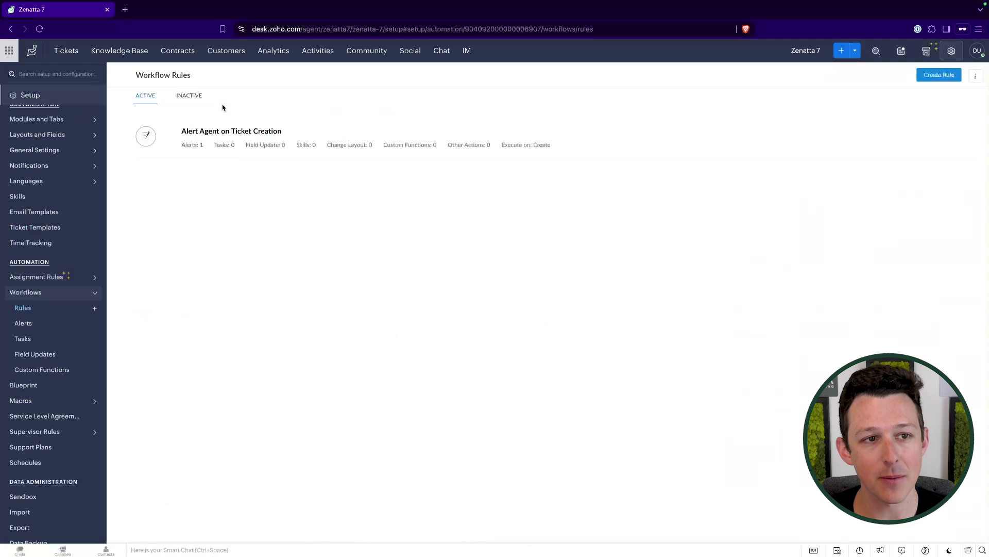
Create a workflow rule named 'On Agent Reply - Update Ticket Status' executing on Agent Response.
{"action": "left_click", "coordinate": [939, 75]}
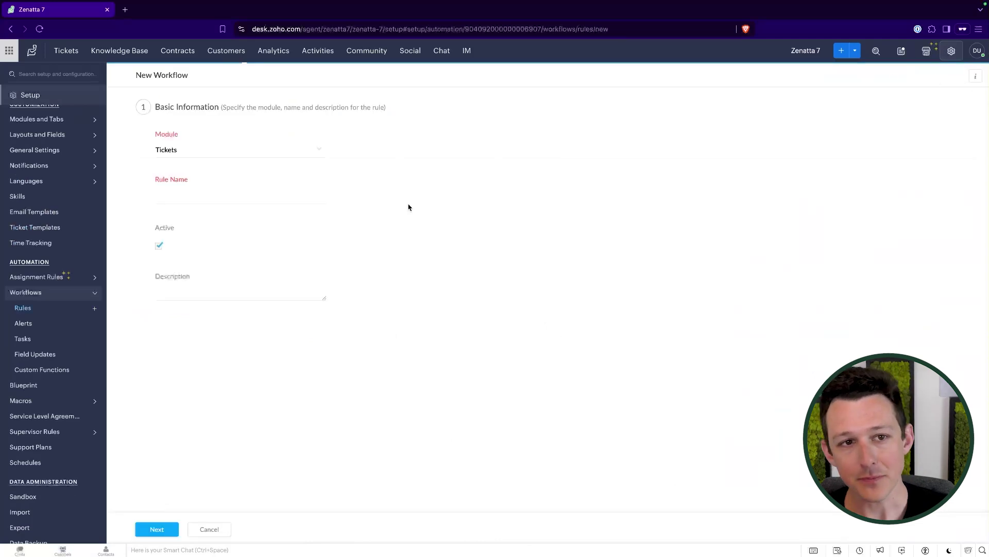
{"action": "left_click", "coordinate": [219, 198]}
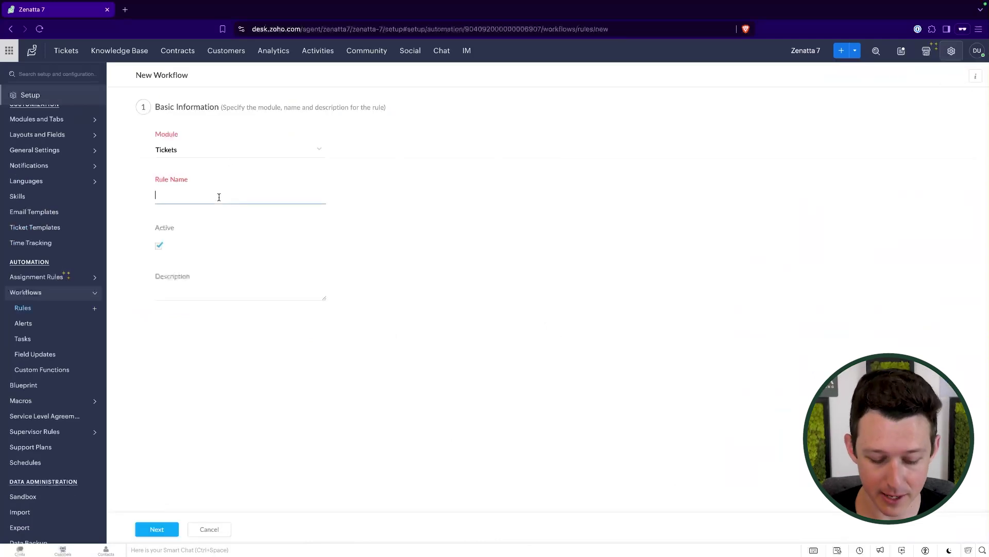
{"action": "type", "text": "On Agen"}
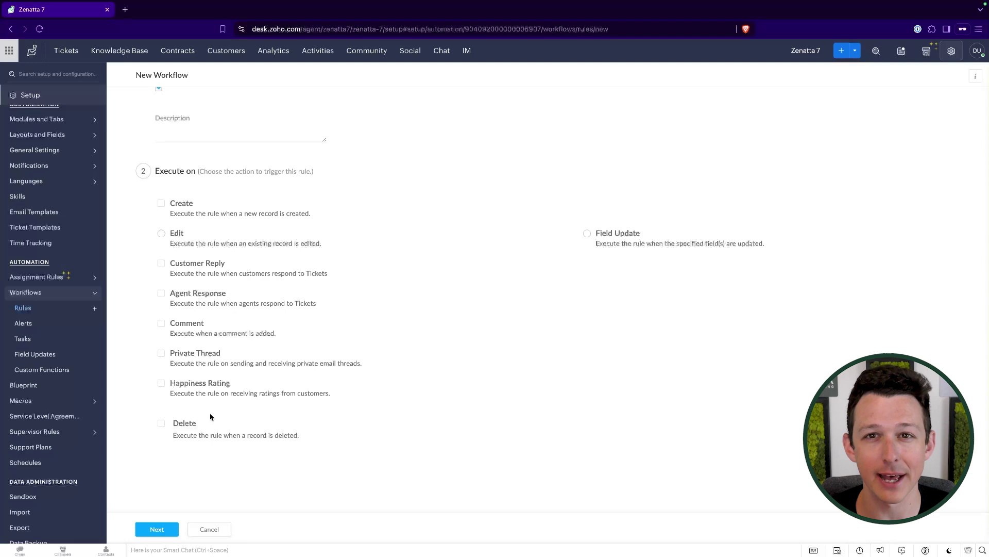
{"action": "scroll", "coordinate": [234, 259], "scroll_direction": "up", "scroll_amount": 3}
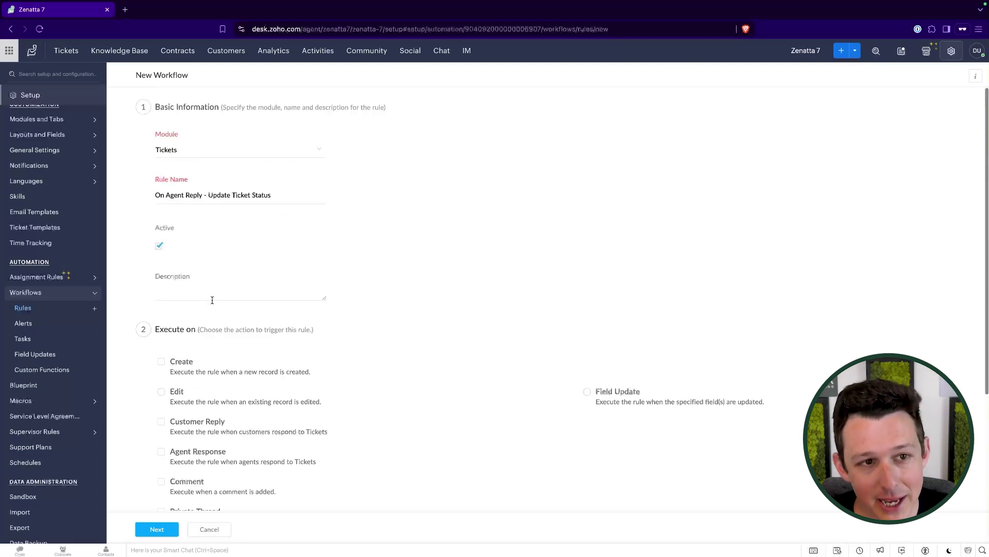
{"action": "left_click_drag", "start_coordinate": [155, 195], "coordinate": [389, 196]}
{"action": "left_click", "coordinate": [388, 196]}
{"action": "scroll", "coordinate": [236, 349], "scroll_direction": "down", "scroll_amount": 3}
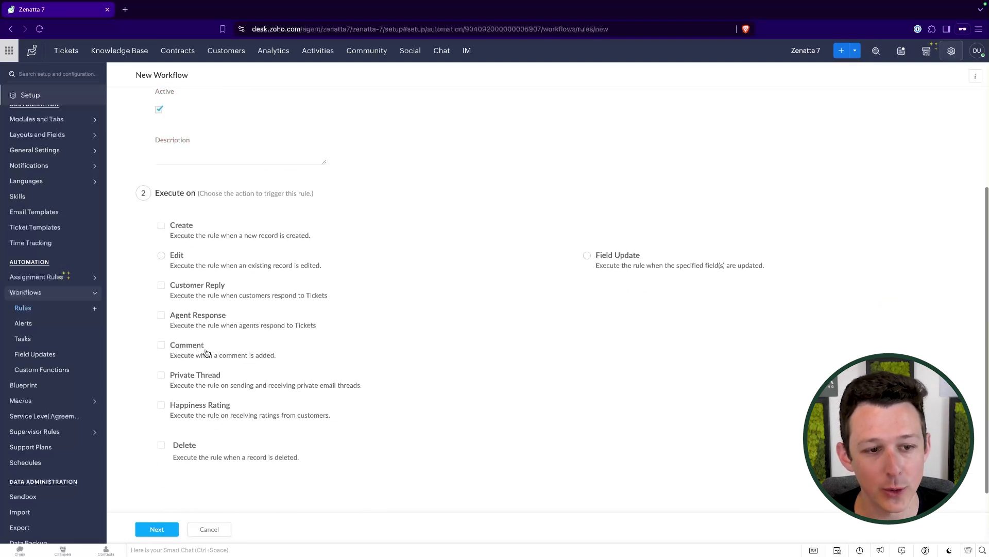
{"action": "left_click", "coordinate": [209, 315]}
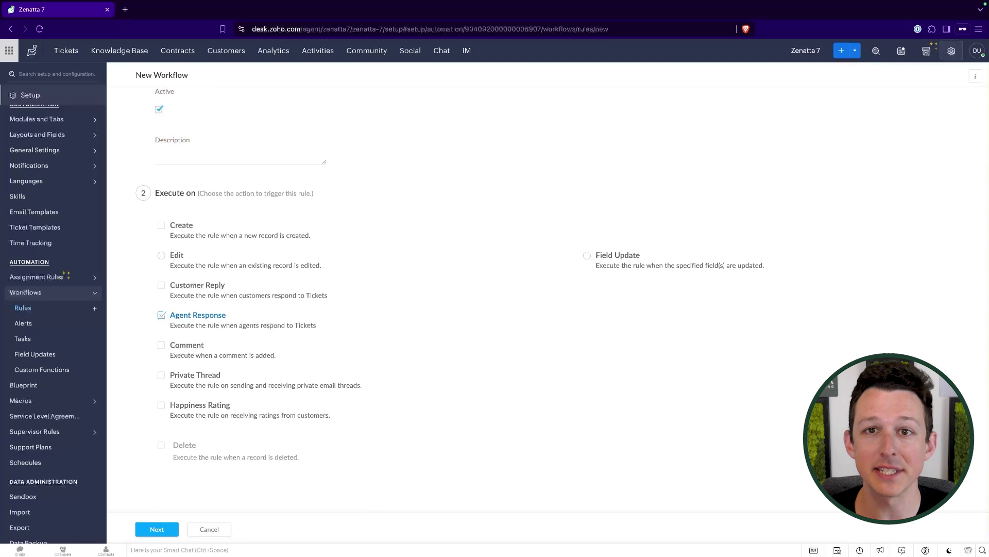
{"action": "left_click", "coordinate": [144, 528]}
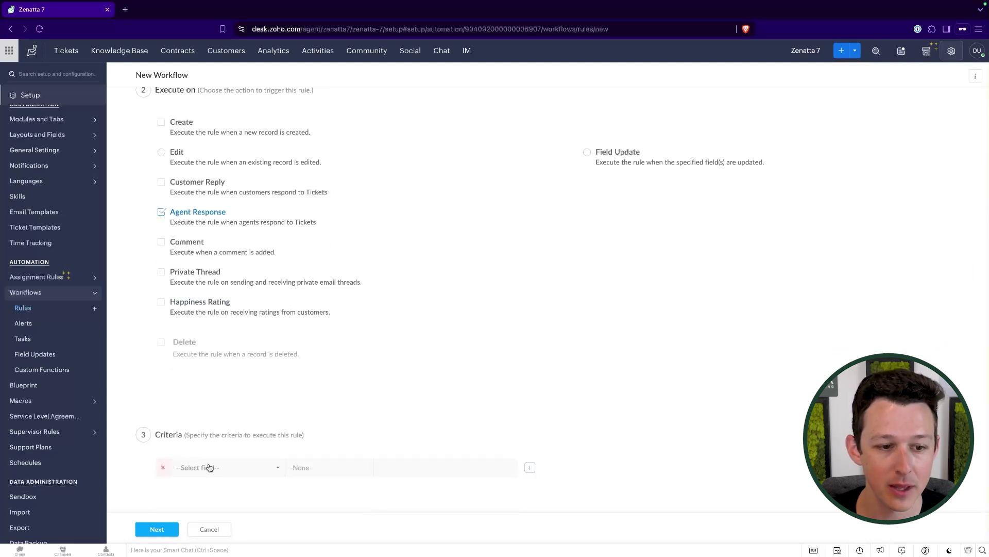
Set the rule's criterion to Status is Escalated or Open and proceed to actions.
{"action": "scroll", "coordinate": [205, 469], "scroll_direction": "down", "scroll_amount": 2}
{"action": "left_click", "coordinate": [273, 391]}
{"action": "scroll", "coordinate": [375, 388], "scroll_direction": "up", "scroll_amount": 2}
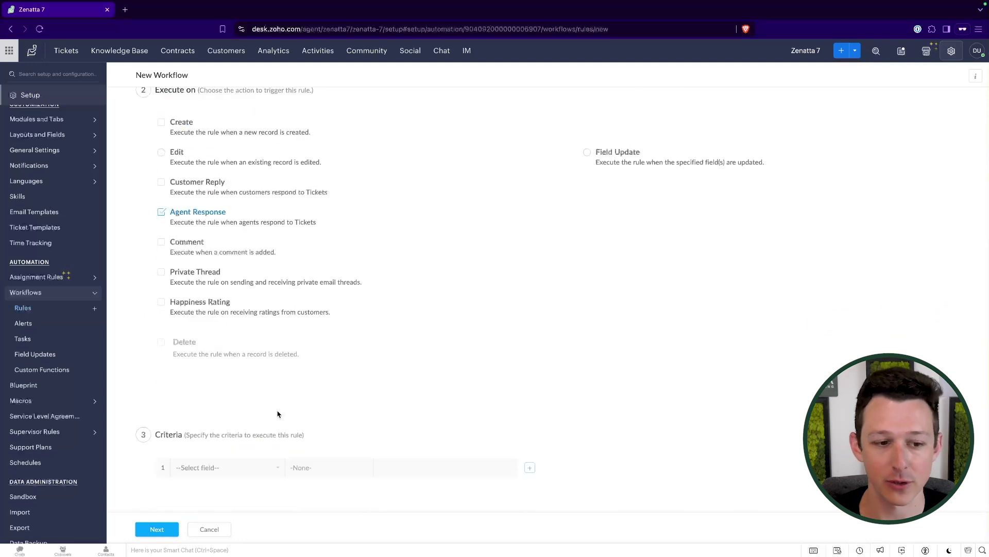
{"action": "left_click", "coordinate": [242, 467]}
{"action": "scroll", "coordinate": [243, 462], "scroll_direction": "down", "scroll_amount": 5}
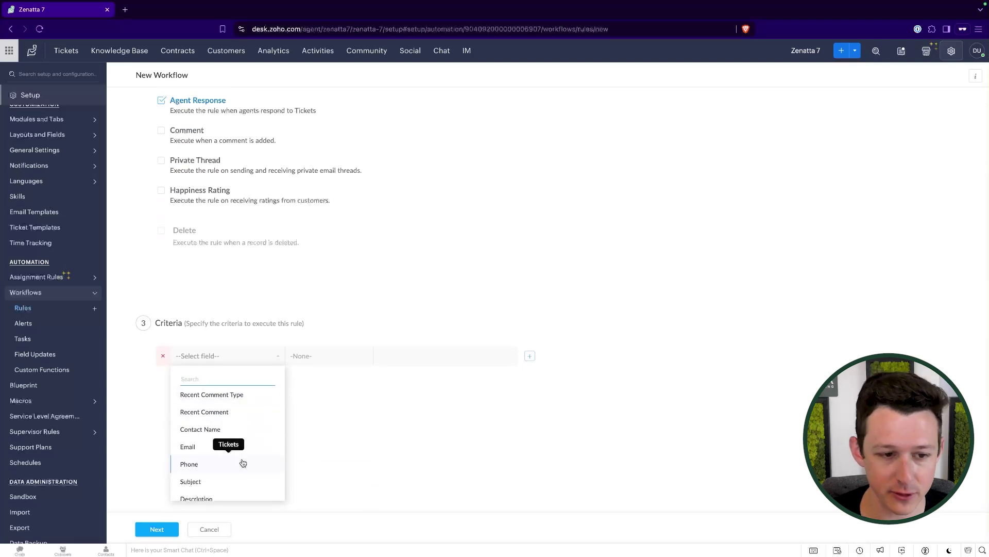
{"action": "scroll", "coordinate": [243, 463], "scroll_direction": "down", "scroll_amount": 2}
{"action": "scroll", "coordinate": [243, 462], "scroll_direction": "down", "scroll_amount": 1}
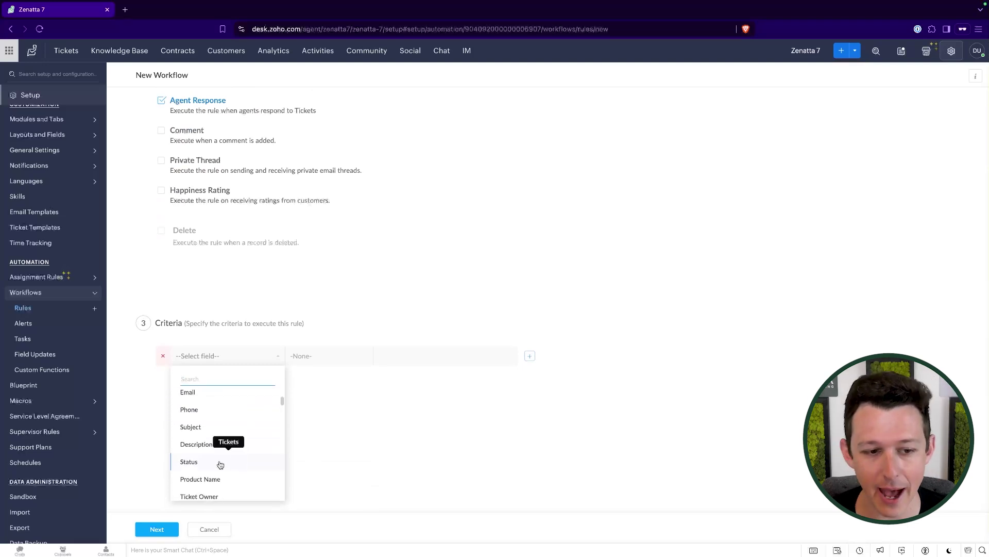
{"action": "left_click", "coordinate": [221, 462]}
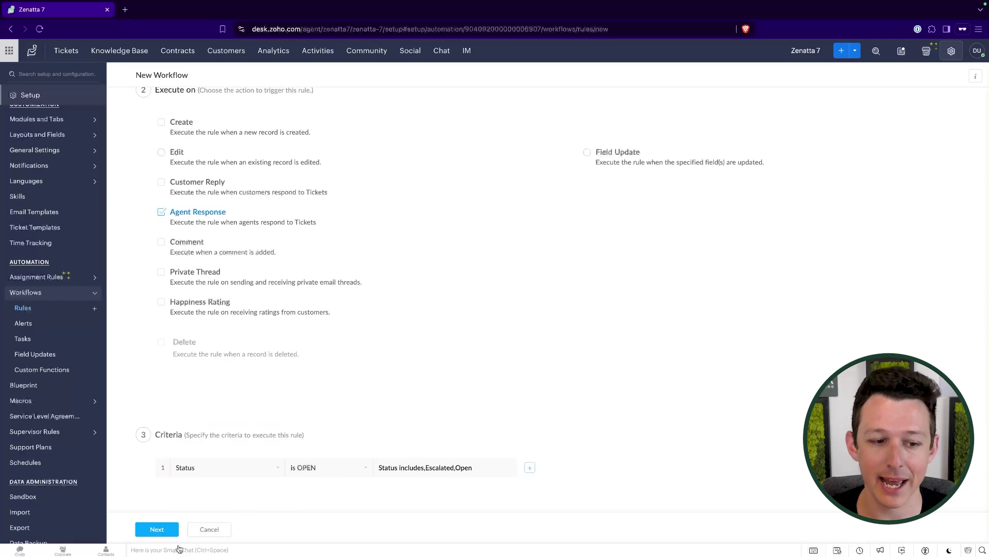
{"action": "left_click", "coordinate": [161, 531]}
Add a new Field Update action to the workflow rule.
{"action": "left_click", "coordinate": [198, 379]}
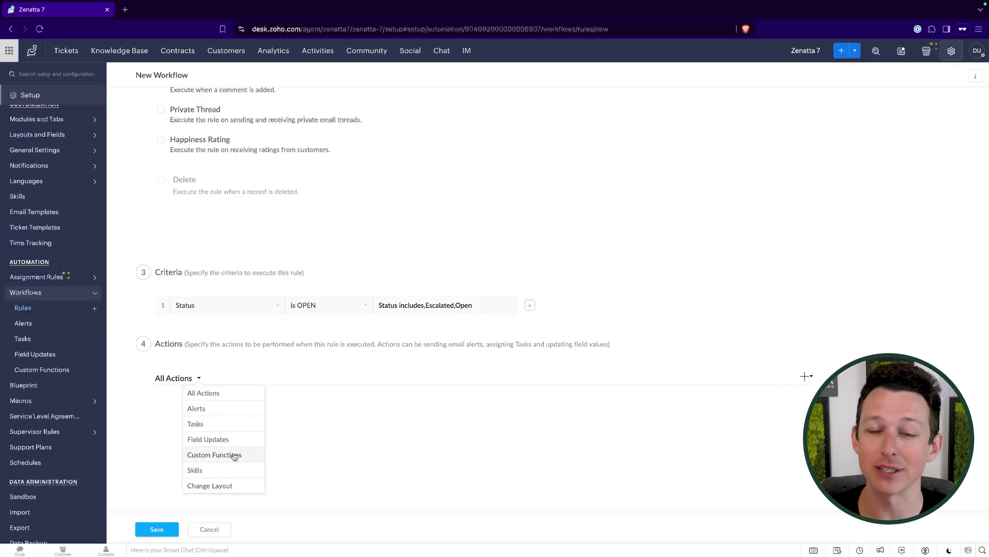
{"action": "left_click", "coordinate": [224, 439]}
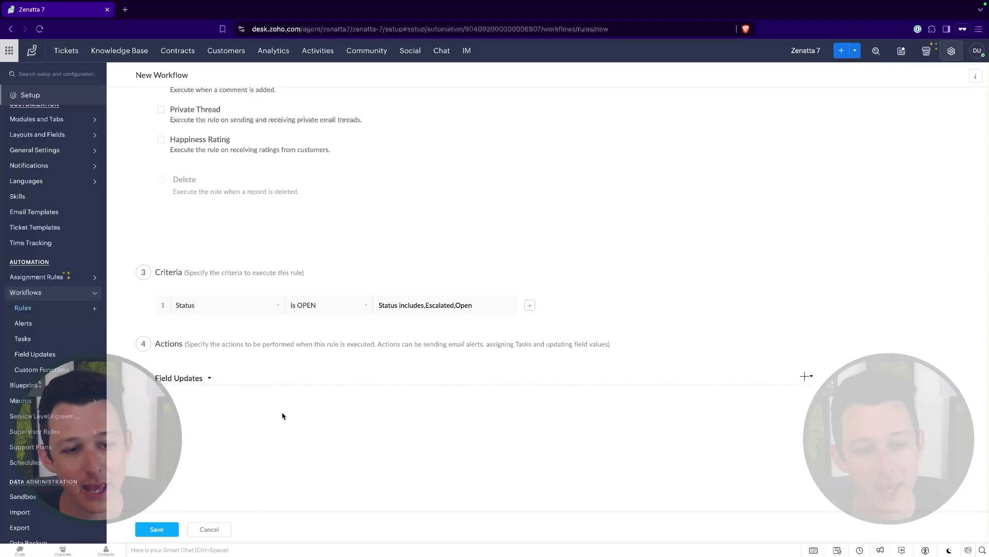
{"action": "left_click", "coordinate": [805, 377]}
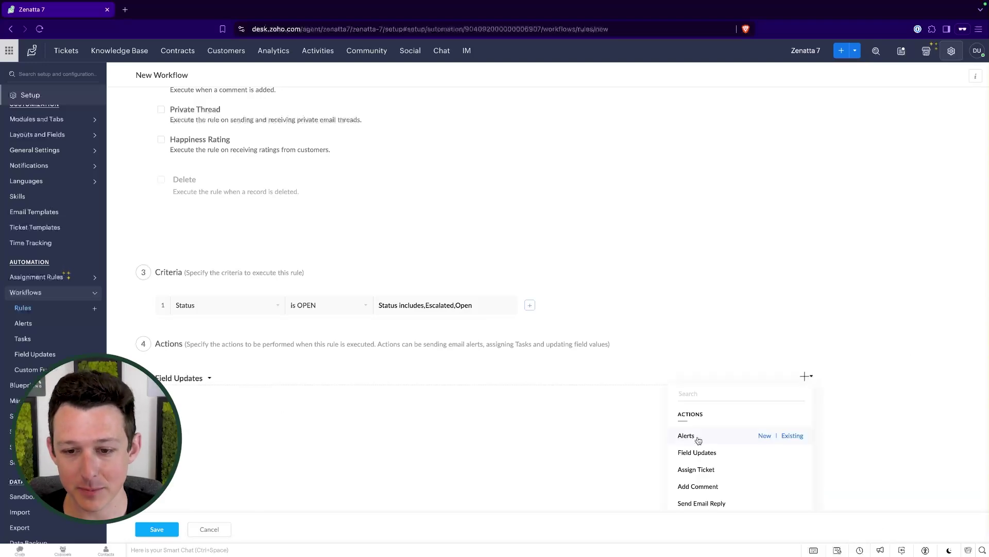
{"action": "left_click", "coordinate": [766, 443]}
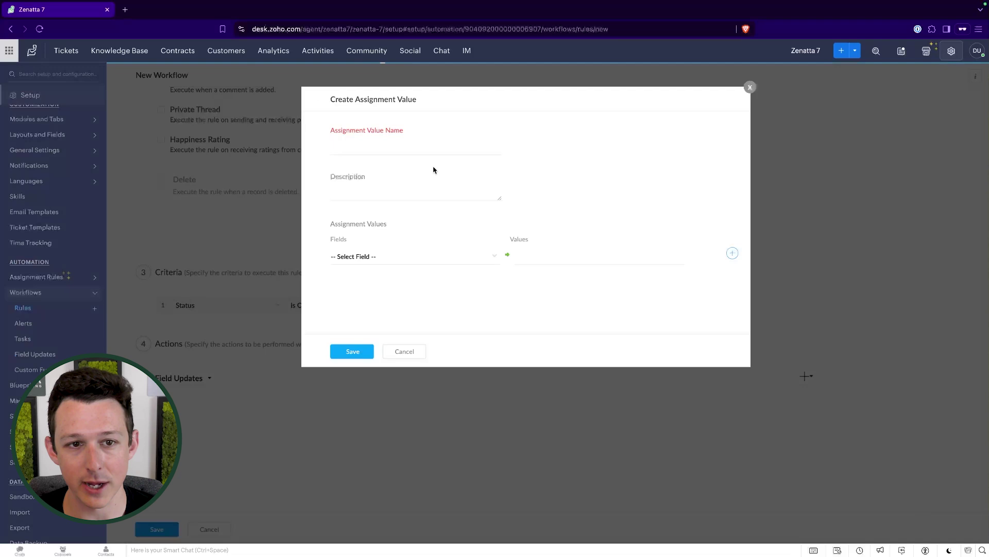
Name the field update 'Update Status to On Hold', setting Status to On Hold, then visit Knowledge Base.
{"action": "left_click", "coordinate": [428, 148]}
{"action": "type", "text": "Update Status"}
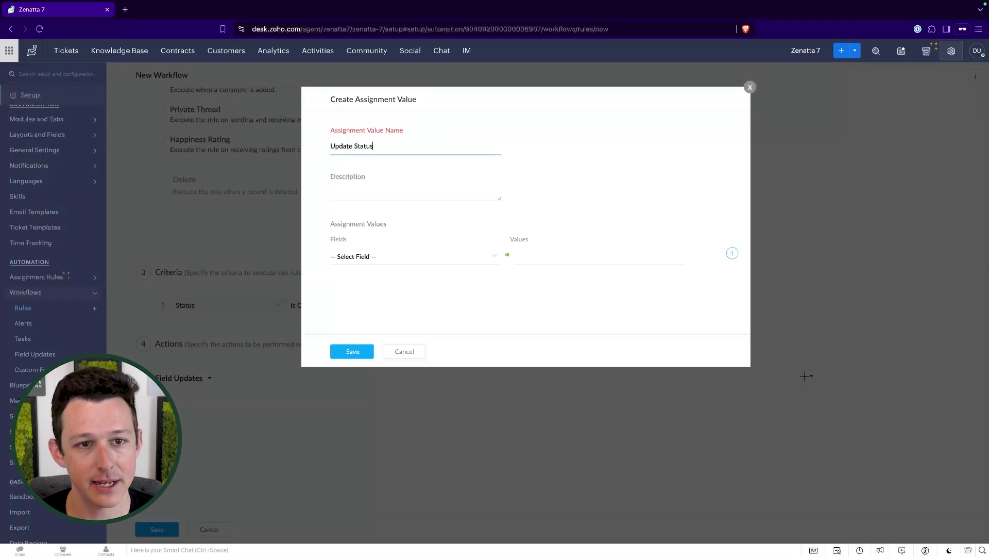
{"action": "left_click", "coordinate": [428, 255]}
{"action": "type", "text": "st"}
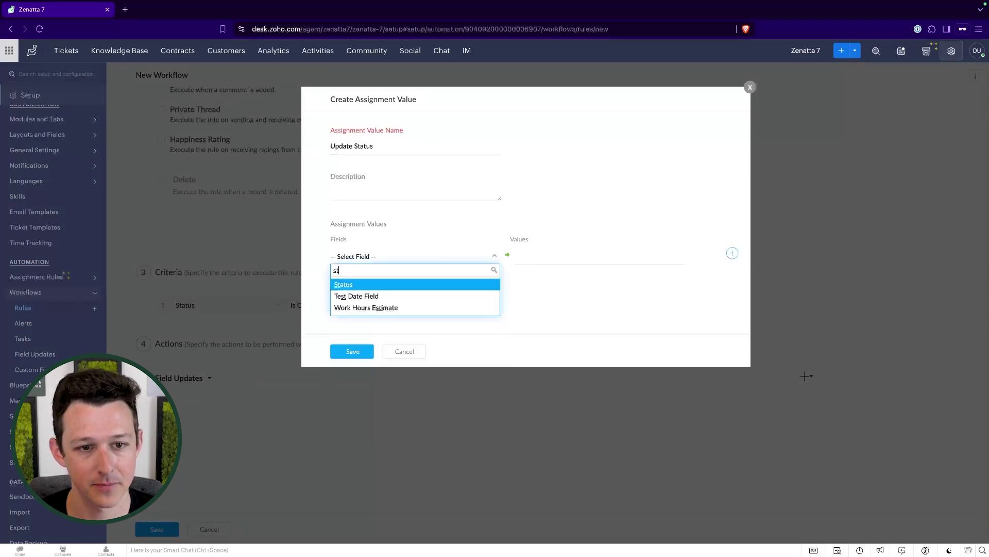
{"action": "left_click", "coordinate": [400, 287]}
{"action": "left_click", "coordinate": [557, 260]}
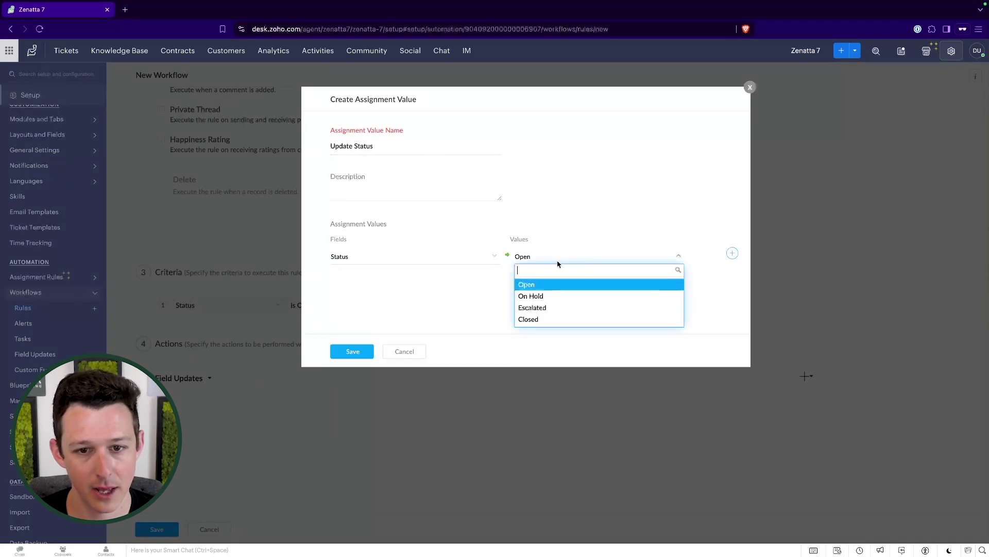
{"action": "left_click", "coordinate": [559, 300]}
{"action": "left_click", "coordinate": [401, 152]}
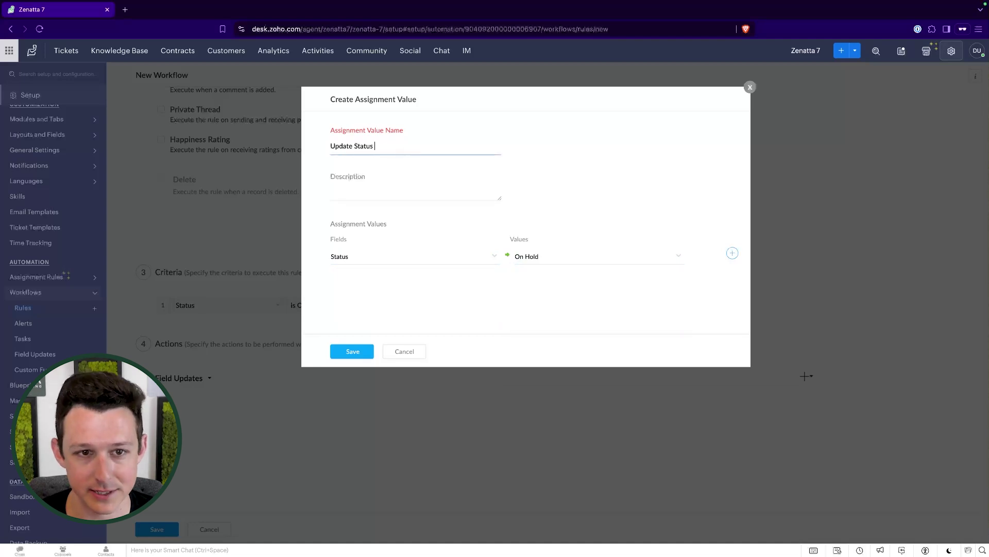
{"action": "type", "text": "to On Hold"}
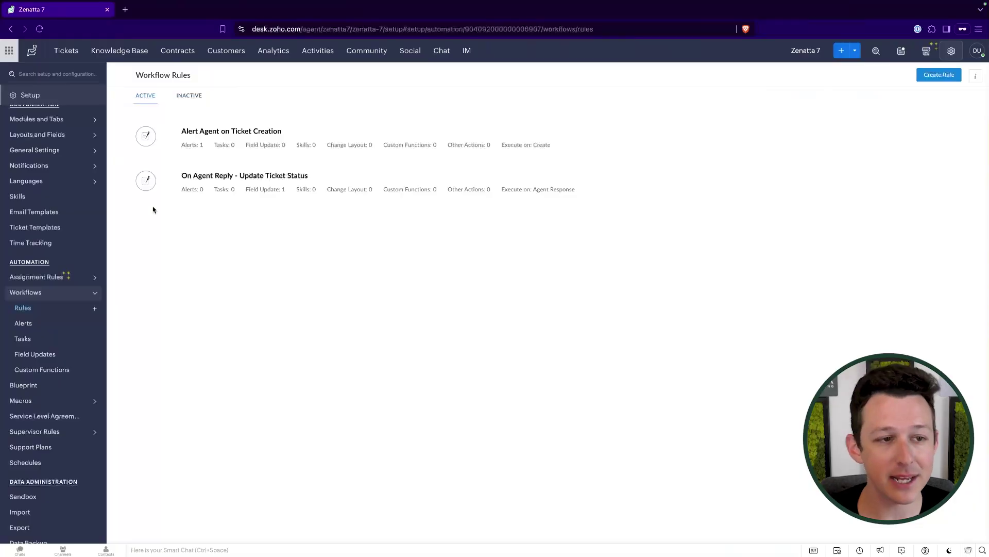
{"action": "left_click", "coordinate": [123, 53]}
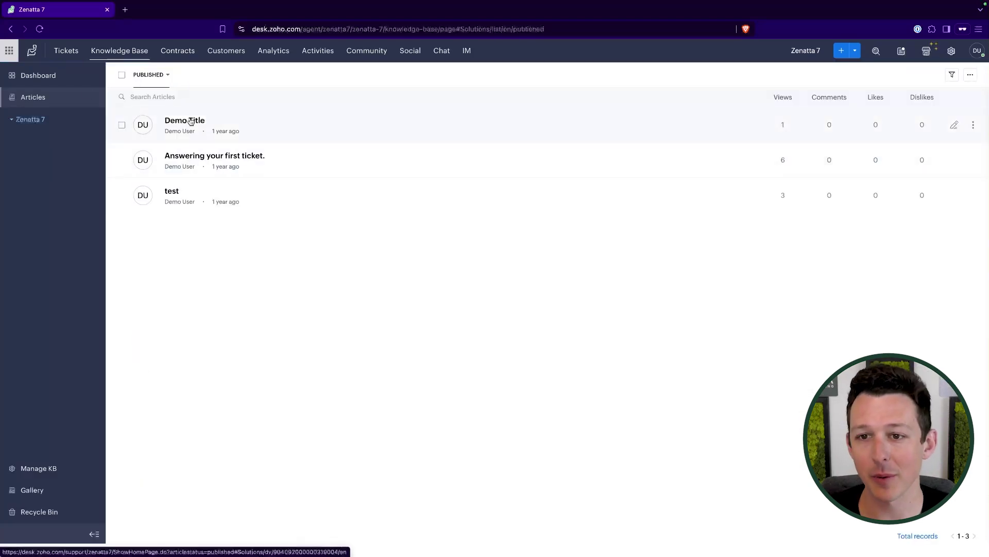
View the article 'Answering your first ticket.', then show the Example Ticket's suggested articles.
{"action": "left_click", "coordinate": [190, 156]}
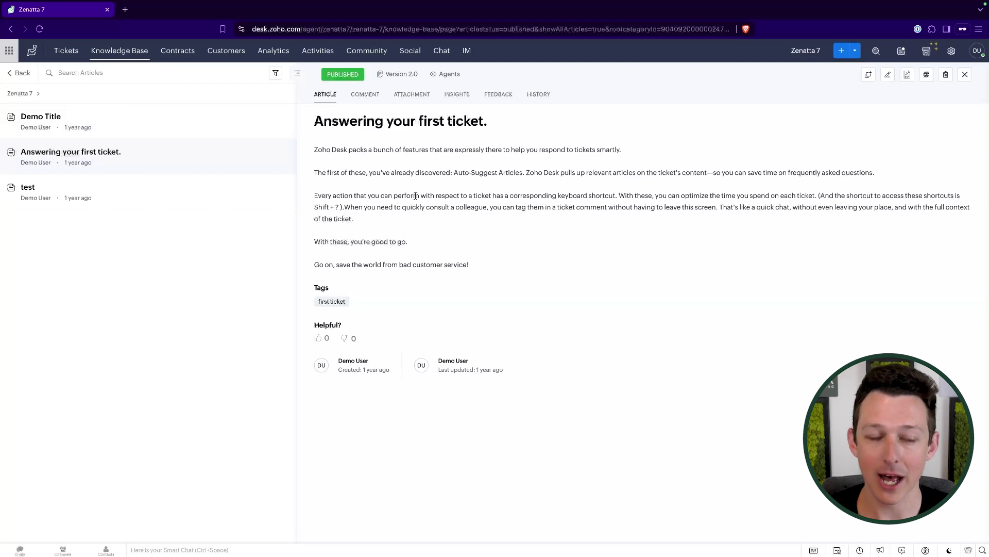
{"action": "left_click", "coordinate": [73, 54]}
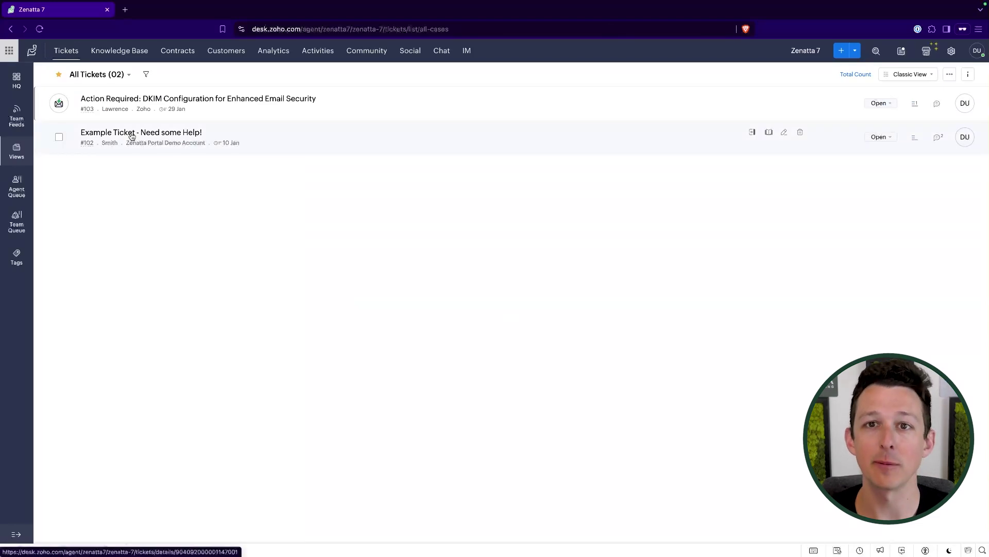
{"action": "left_click", "coordinate": [132, 135]}
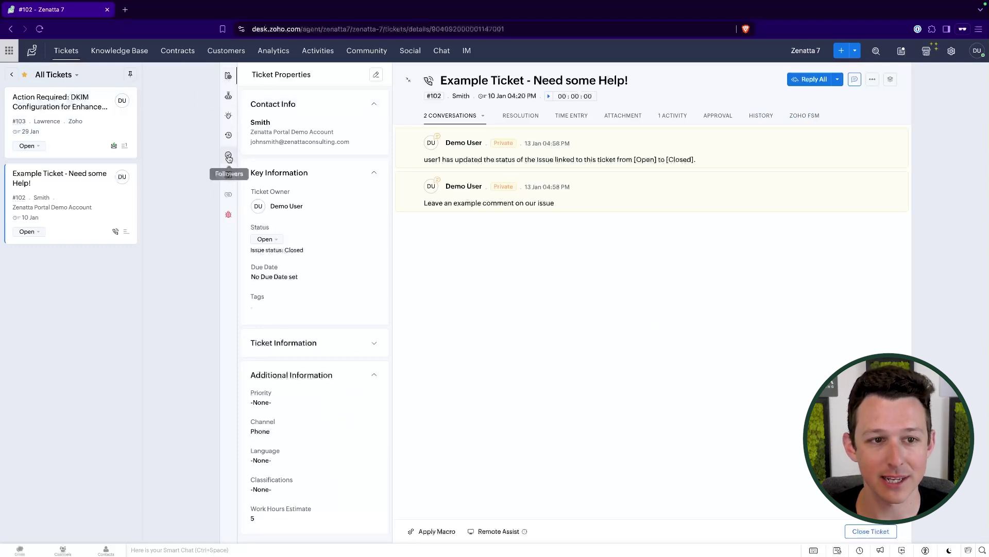
{"action": "left_click", "coordinate": [229, 116]}
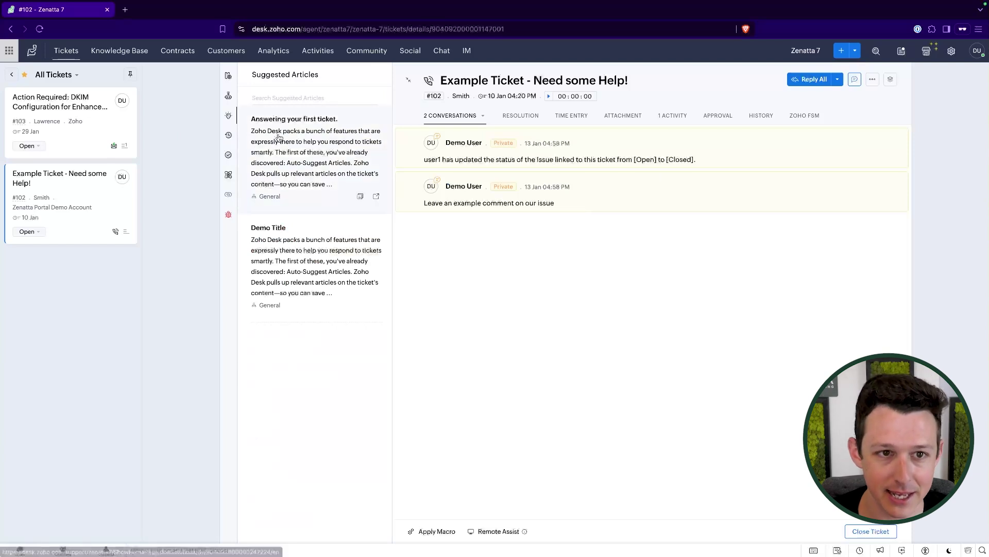
Start a reply to the ticket and paste in the 'Answering your first ticket.' article.
{"action": "left_click_drag", "start_coordinate": [447, 81], "coordinate": [657, 105]}
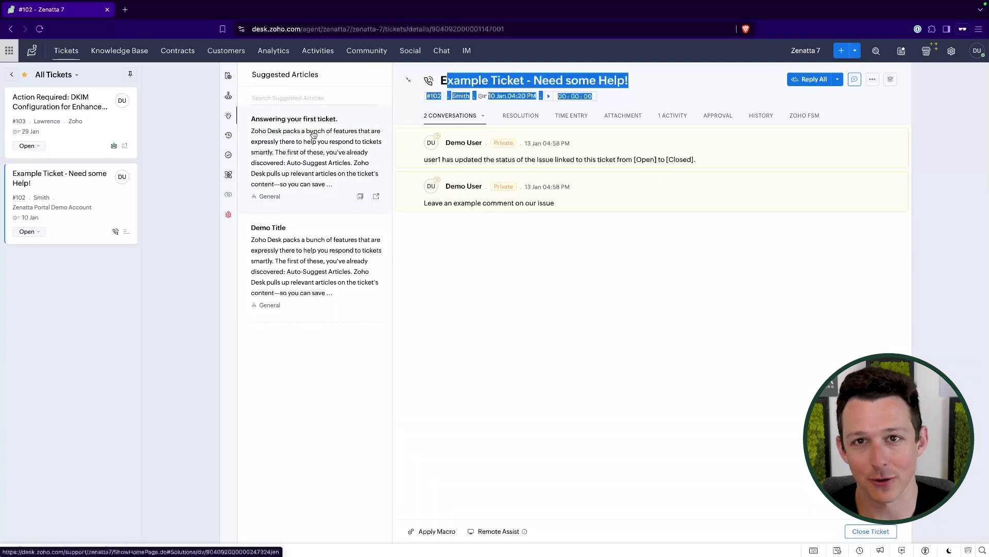
{"action": "left_click", "coordinate": [320, 98]}
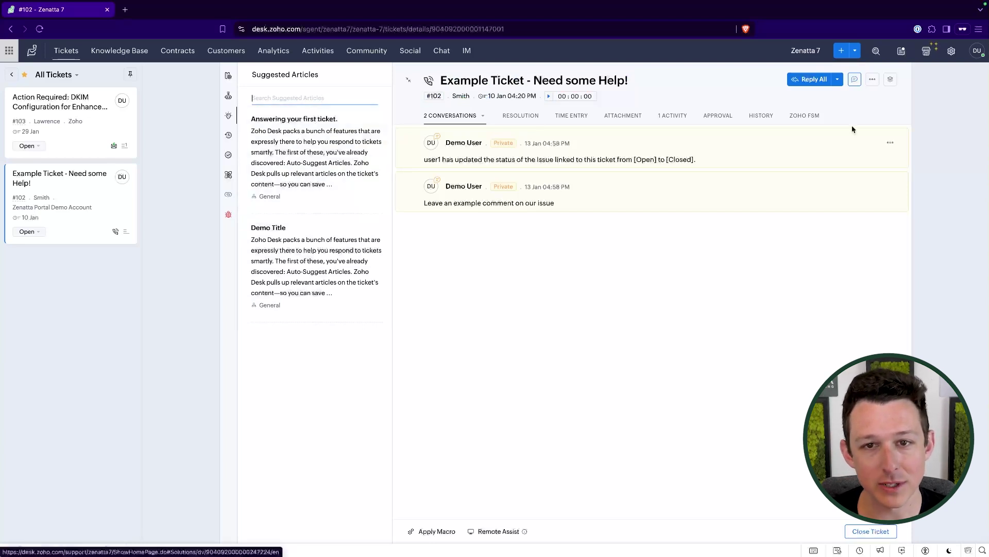
{"action": "left_click", "coordinate": [813, 79]}
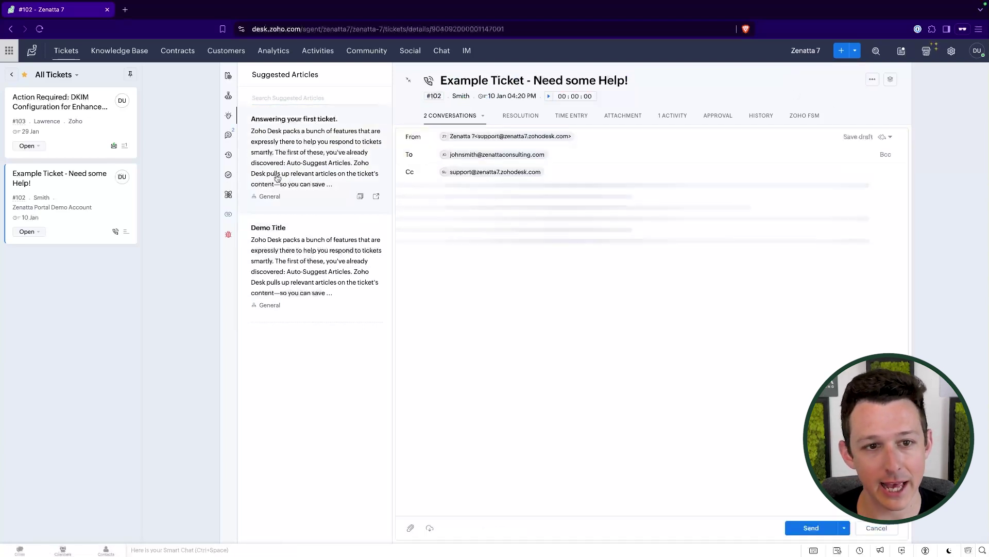
{"action": "left_click", "coordinate": [361, 198]}
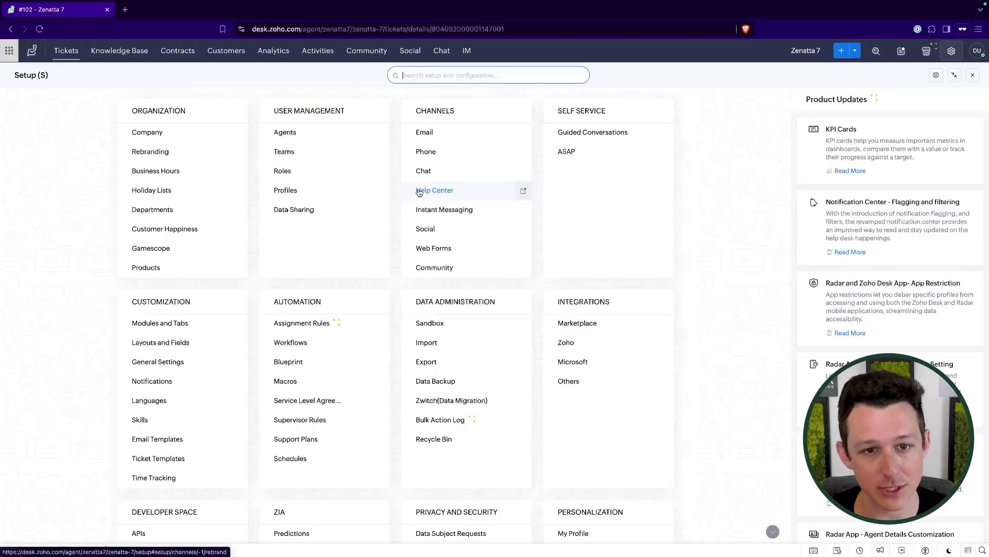
Review the Help Center access settings, including customer sign-up permissions, and theme customization.
{"action": "left_click", "coordinate": [425, 190]}
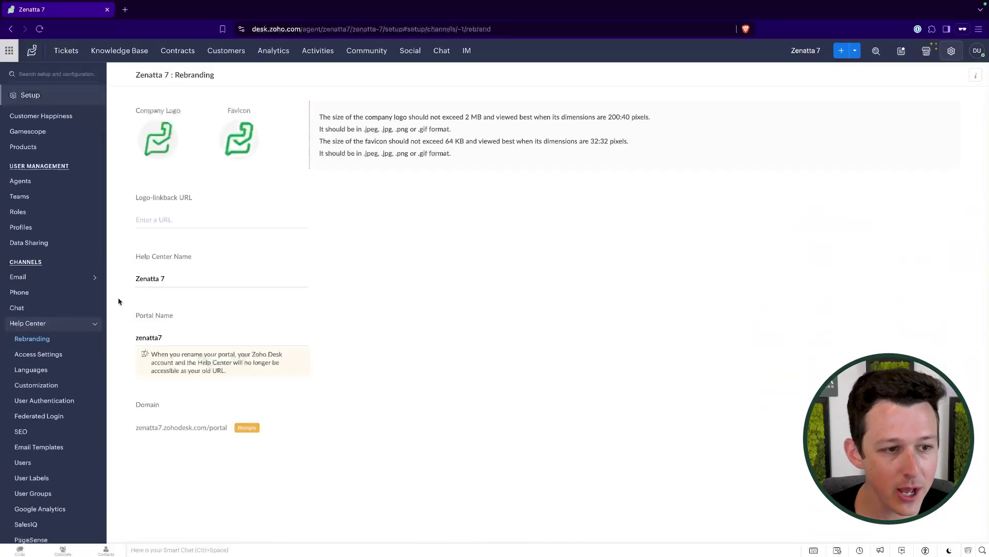
{"action": "scroll", "coordinate": [38, 343], "scroll_direction": "down", "scroll_amount": 1}
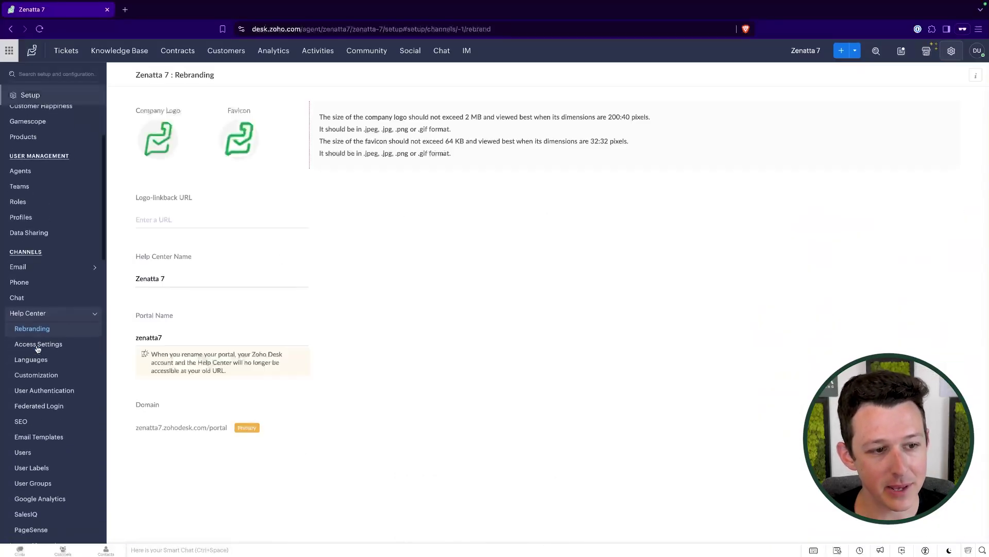
{"action": "left_click", "coordinate": [39, 338]}
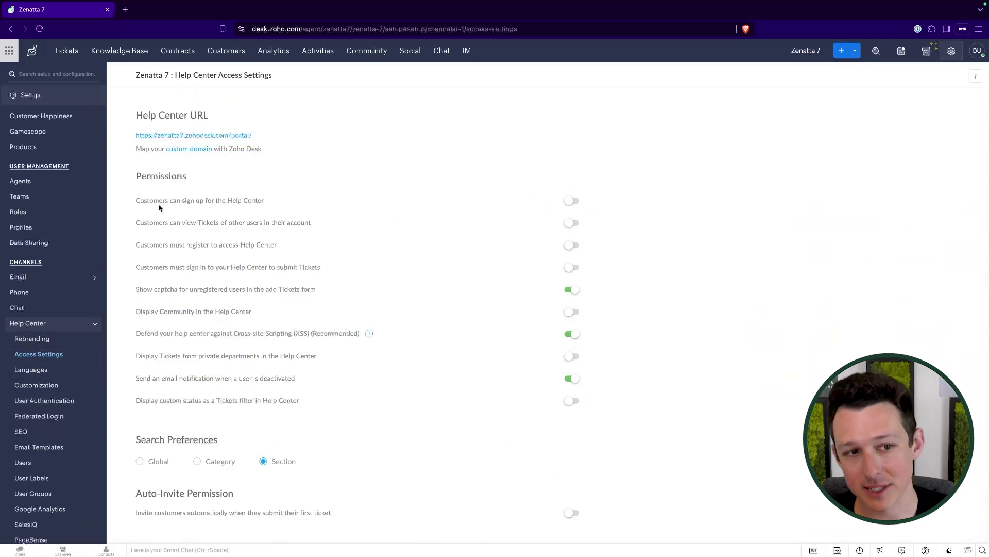
{"action": "left_click_drag", "start_coordinate": [159, 207], "coordinate": [264, 206]}
{"action": "left_click", "coordinate": [264, 206]}
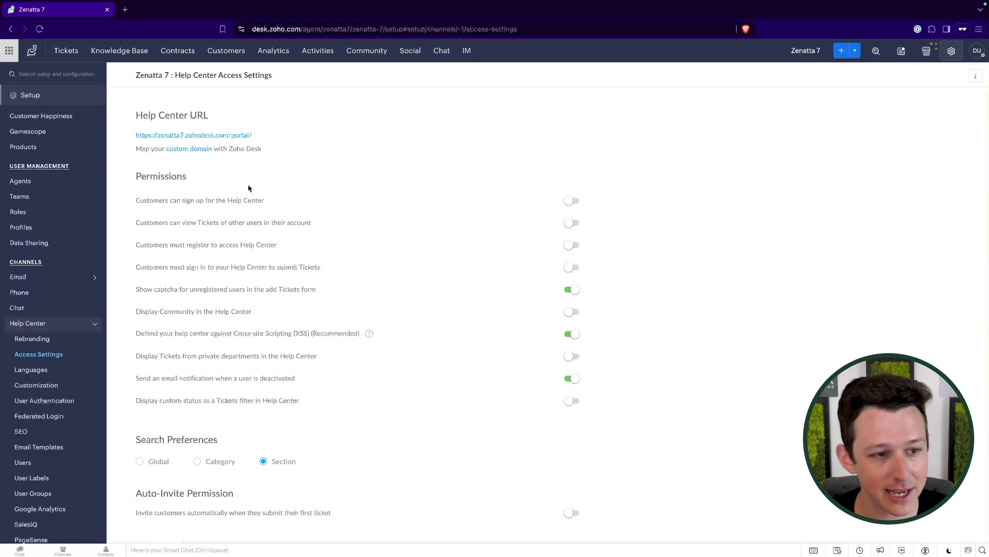
{"action": "left_click", "coordinate": [49, 386]}
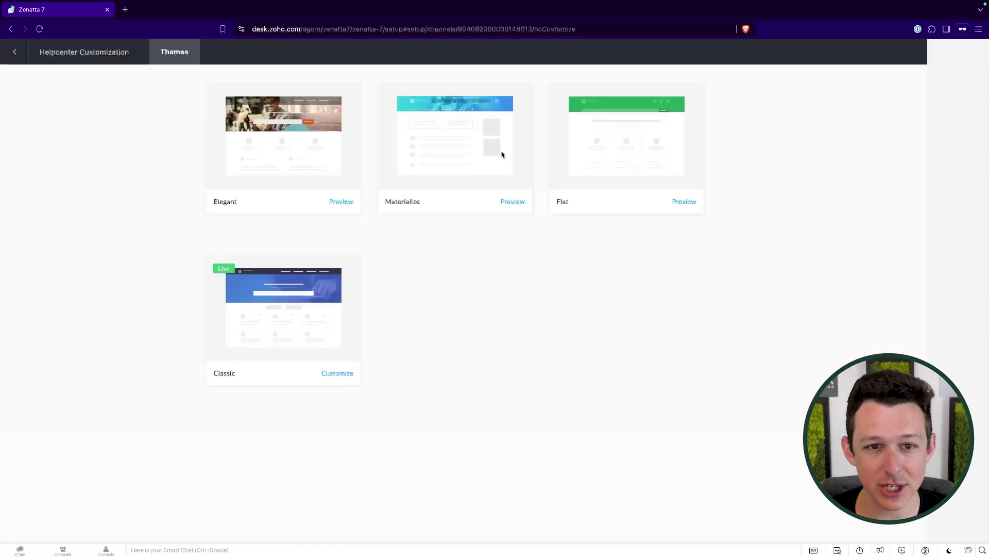
{"action": "left_click", "coordinate": [15, 51]}
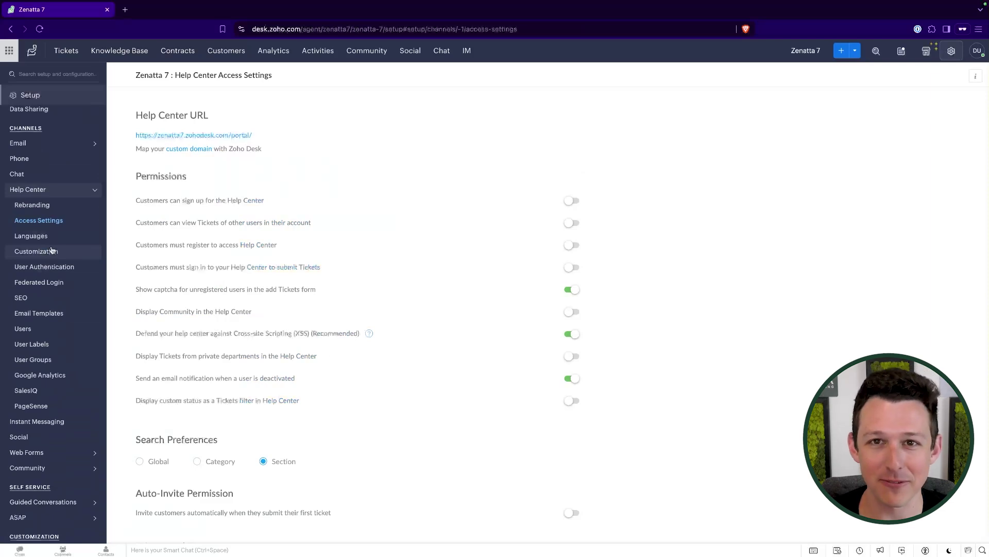
Look through the Help Center email templates, access, rebranding and theme pages, then leave Themes.
{"action": "left_click", "coordinate": [54, 311]}
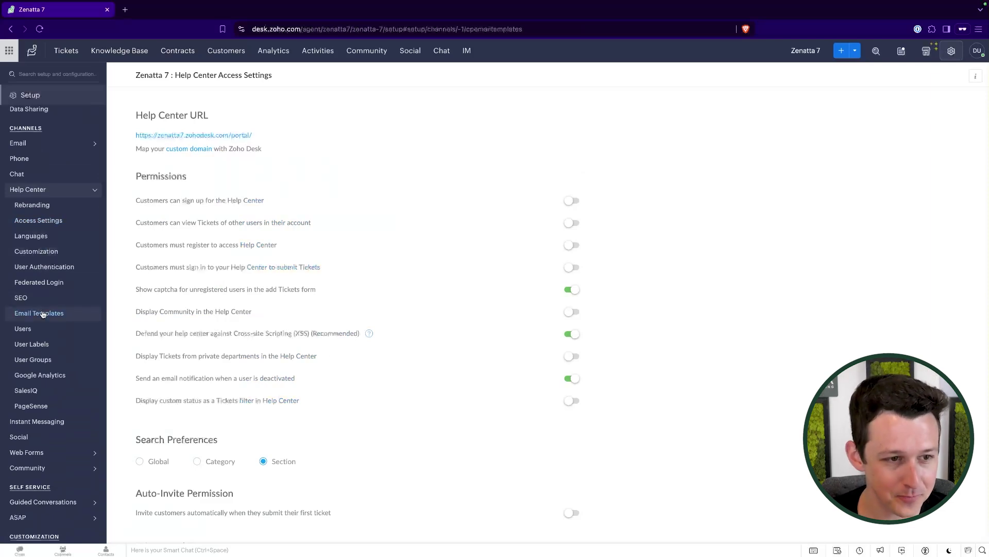
{"action": "scroll", "coordinate": [51, 304], "scroll_direction": "down", "scroll_amount": 1}
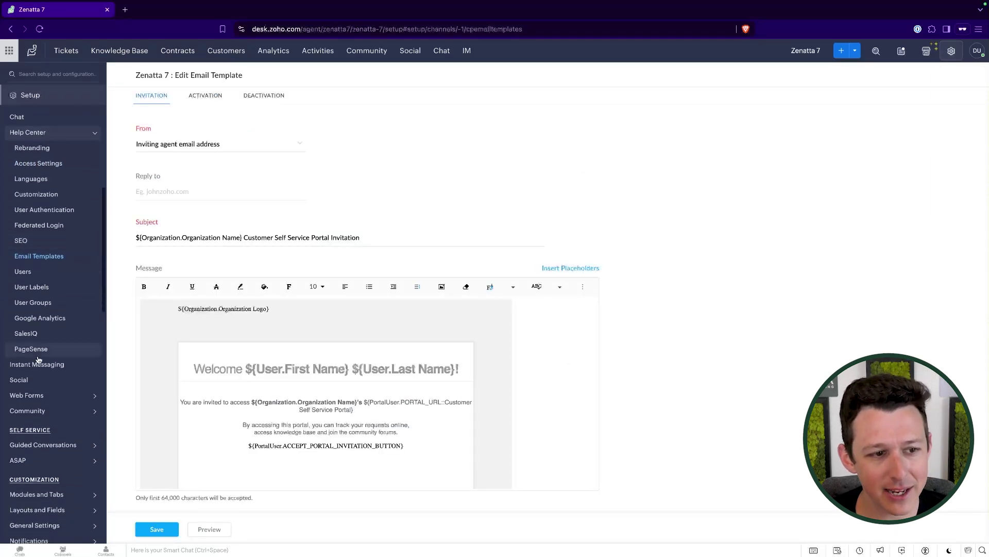
{"action": "scroll", "coordinate": [48, 280], "scroll_direction": "up", "scroll_amount": 1}
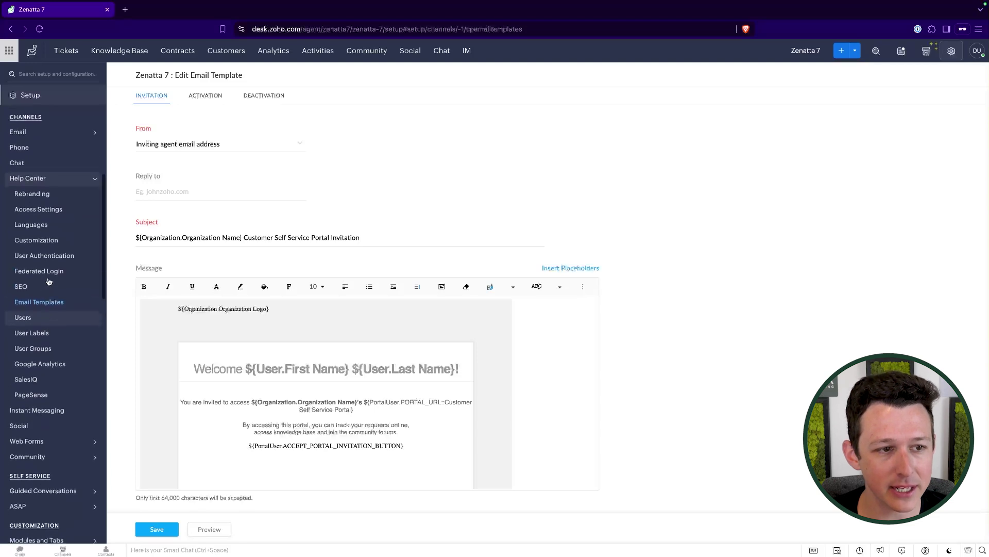
{"action": "left_click", "coordinate": [53, 212]}
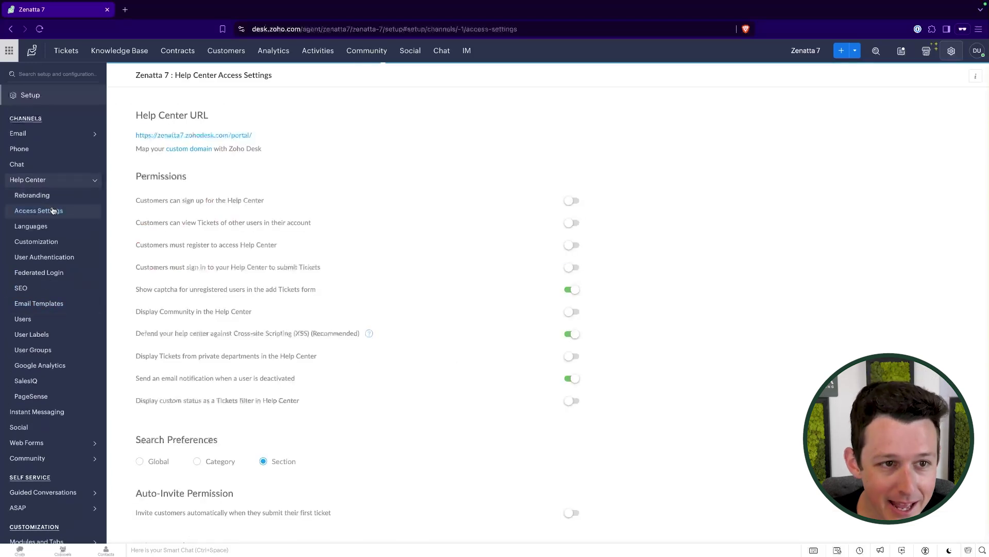
{"action": "left_click", "coordinate": [38, 195]}
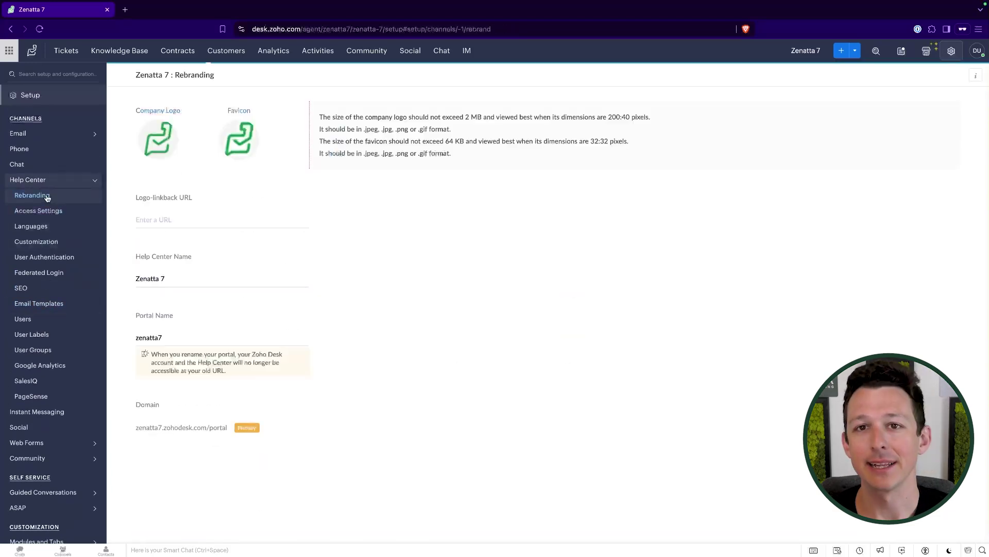
{"action": "left_click", "coordinate": [36, 243]}
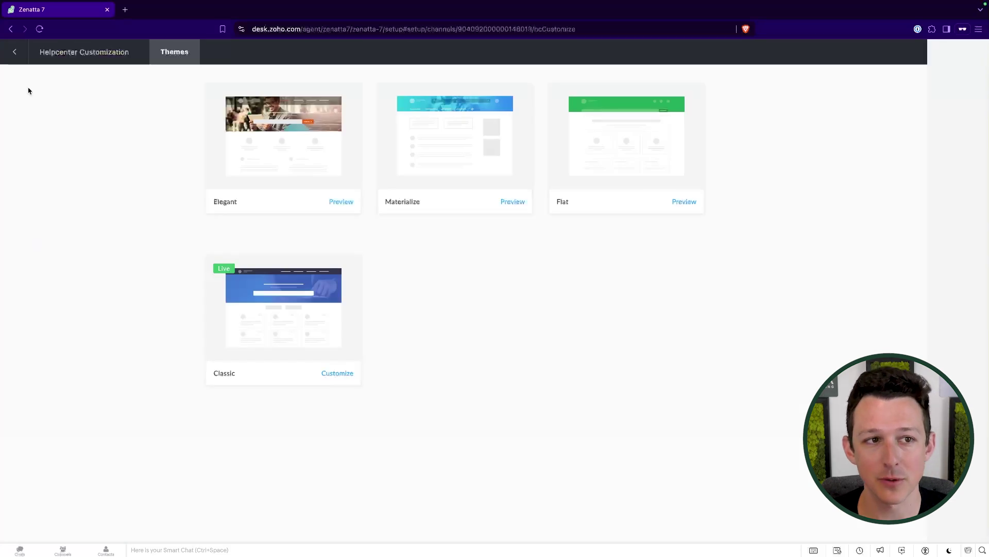
{"action": "left_click", "coordinate": [14, 54]}
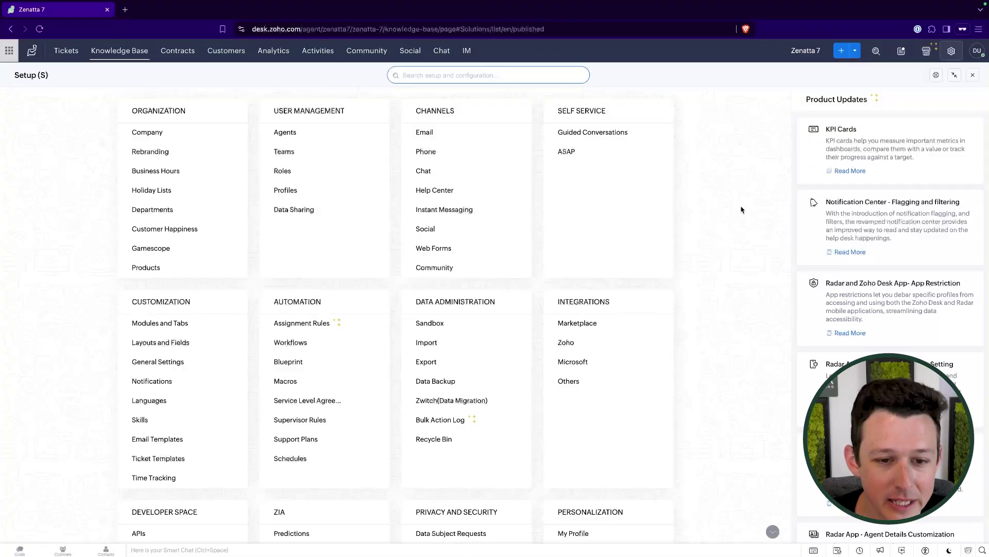
Open the Zoho CRM integration under Zoho apps and edit its Accounts and Contacts sync.
{"action": "left_click", "coordinate": [567, 344]}
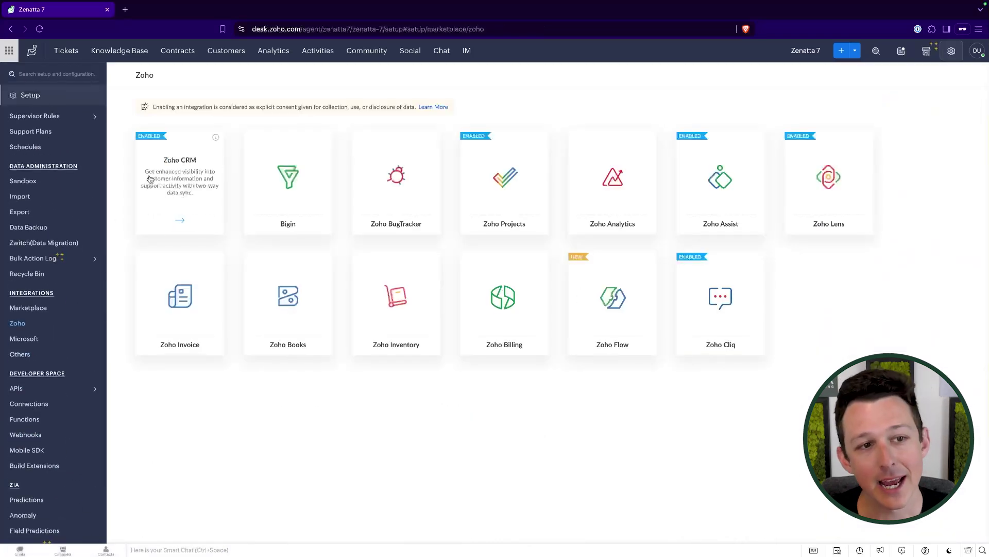
{"action": "left_click", "coordinate": [162, 165]}
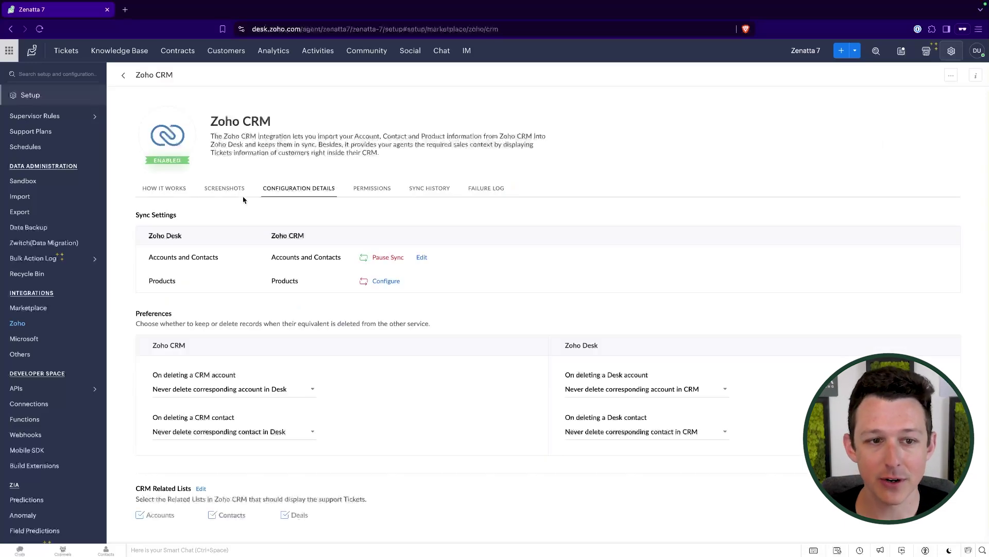
{"action": "left_click", "coordinate": [421, 258]}
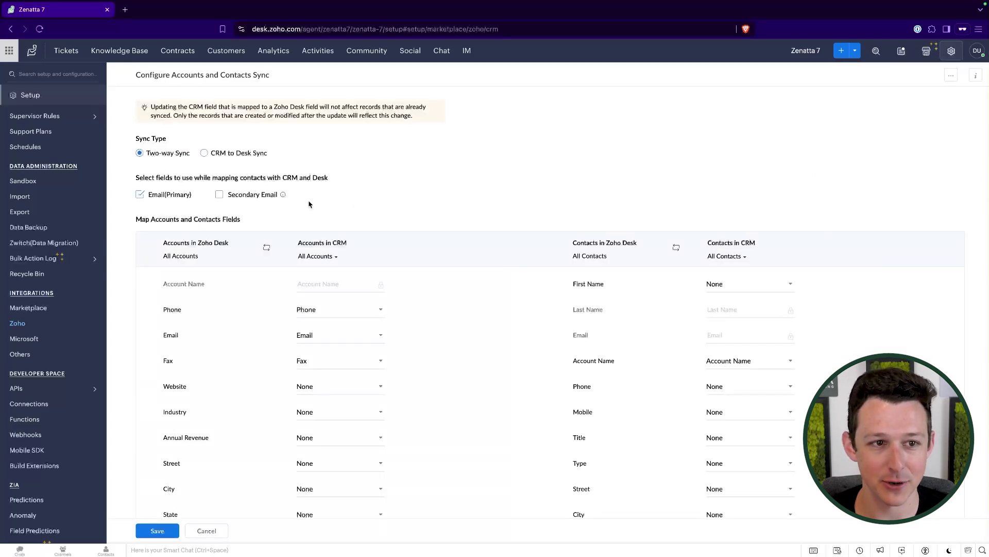
Leave the sync as CRM to Desk only, map the account Industry row to CRM Industry, and save.
{"action": "left_click", "coordinate": [139, 154]}
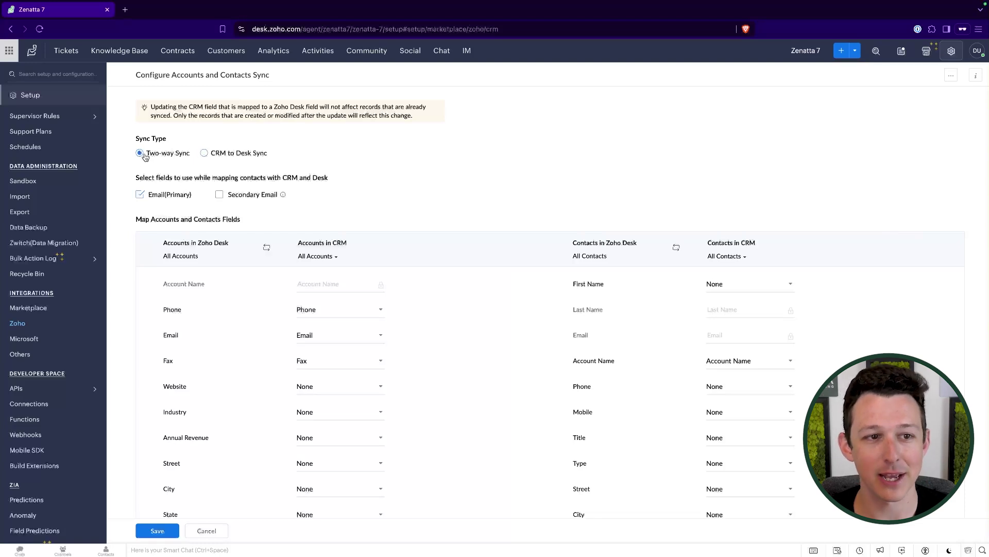
{"action": "left_click", "coordinate": [204, 154]}
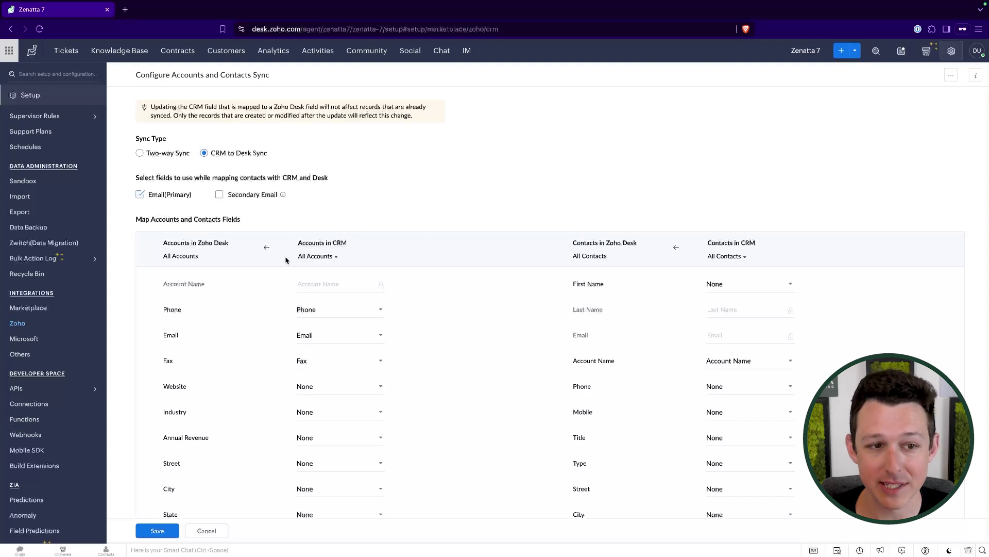
{"action": "scroll", "coordinate": [341, 287], "scroll_direction": "down", "scroll_amount": 2}
{"action": "left_click", "coordinate": [325, 310]}
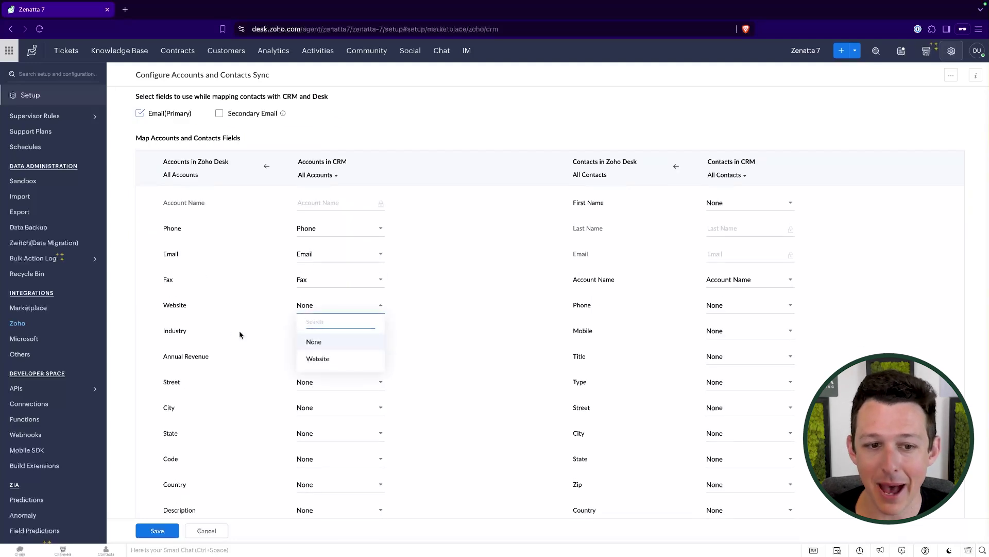
{"action": "left_click", "coordinate": [316, 332]}
{"action": "scroll", "coordinate": [336, 402], "scroll_direction": "down", "scroll_amount": 2}
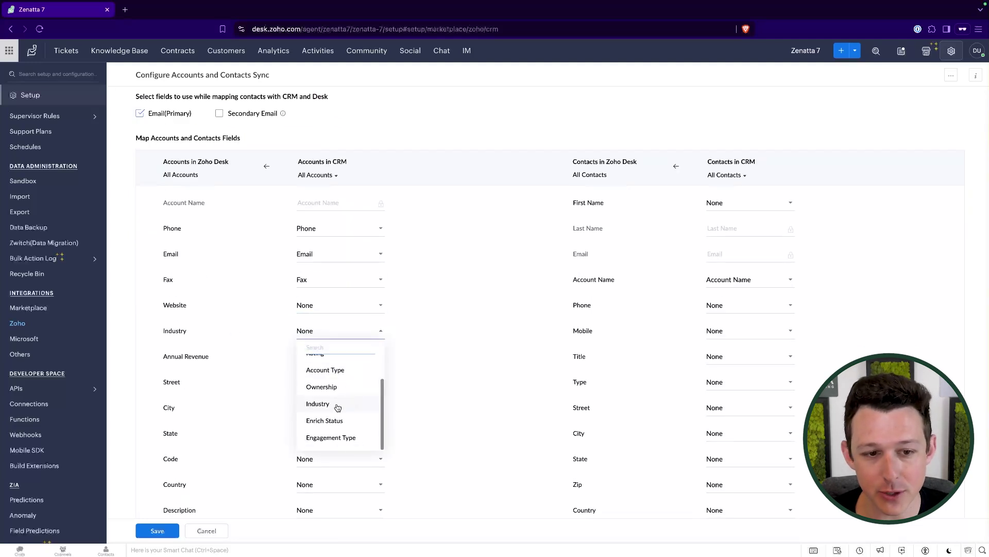
{"action": "left_click", "coordinate": [318, 404]}
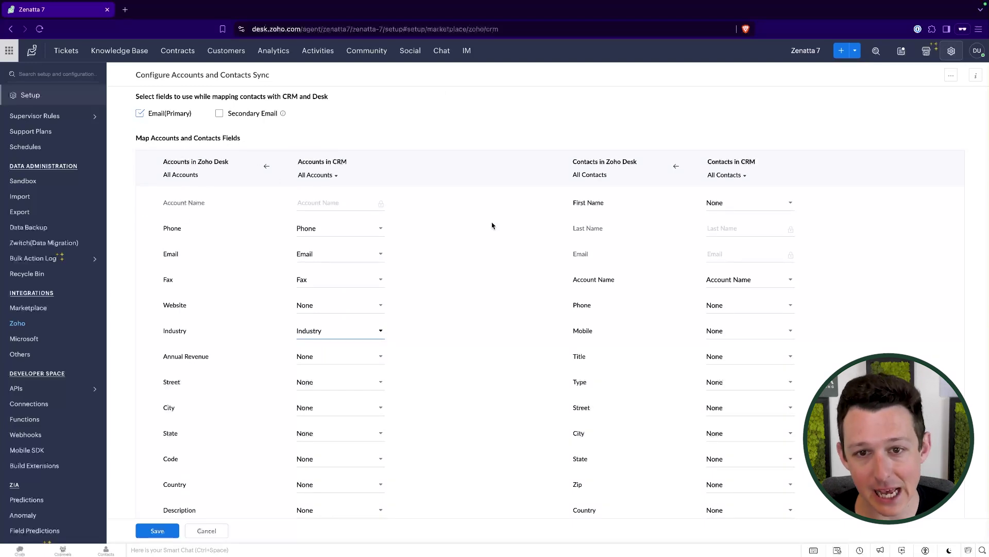
{"action": "scroll", "coordinate": [492, 225], "scroll_direction": "down", "scroll_amount": 1}
{"action": "scroll", "coordinate": [557, 190], "scroll_direction": "down", "scroll_amount": 3}
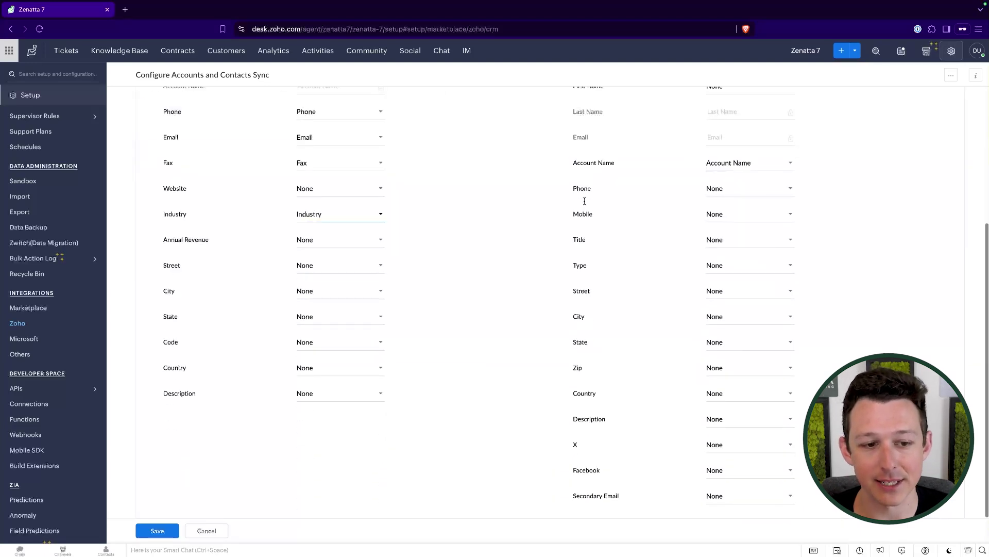
{"action": "left_click", "coordinate": [158, 530]}
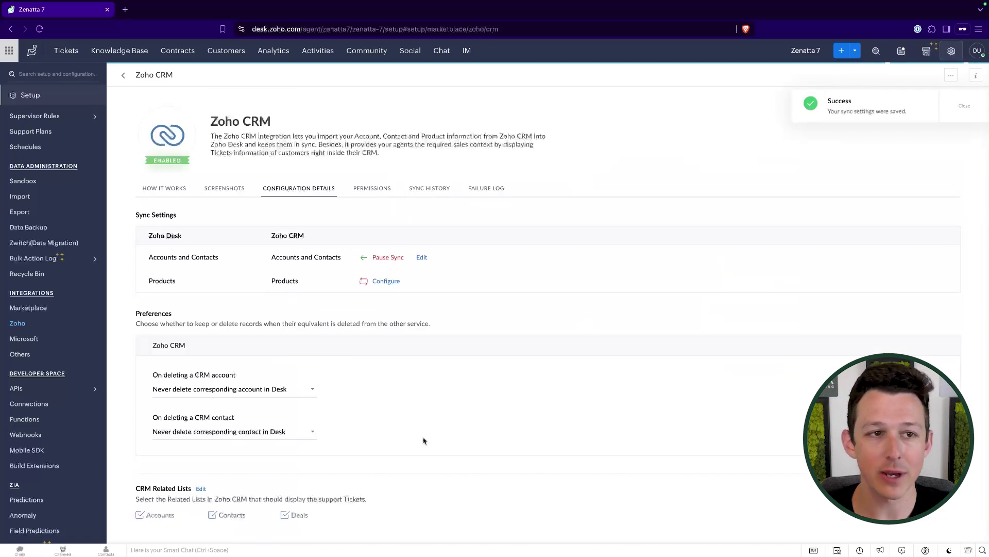
Open ticket #102 and review its contact's CRM Notes, Activities, Potentials and Info tabs.
{"action": "left_click", "coordinate": [66, 50]}
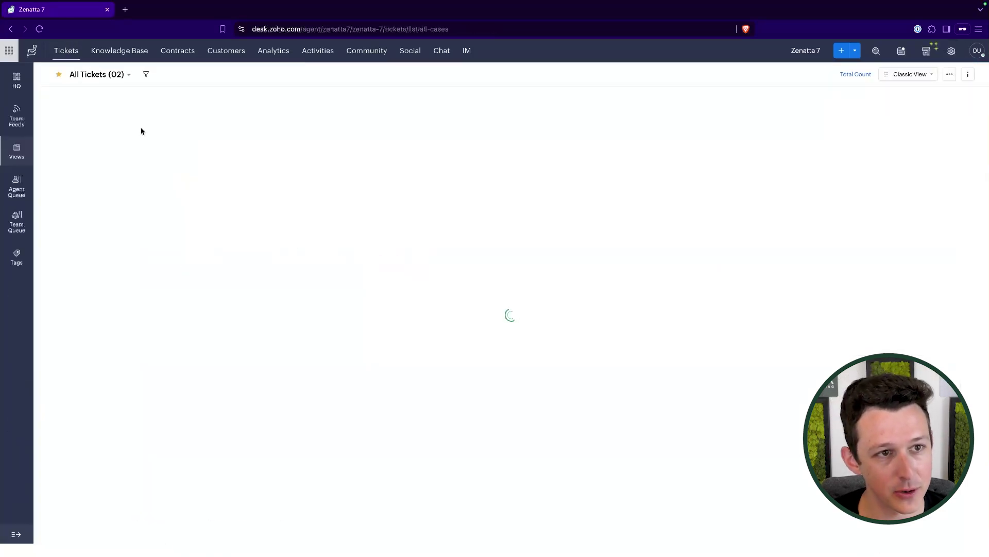
{"action": "left_click", "coordinate": [123, 142]}
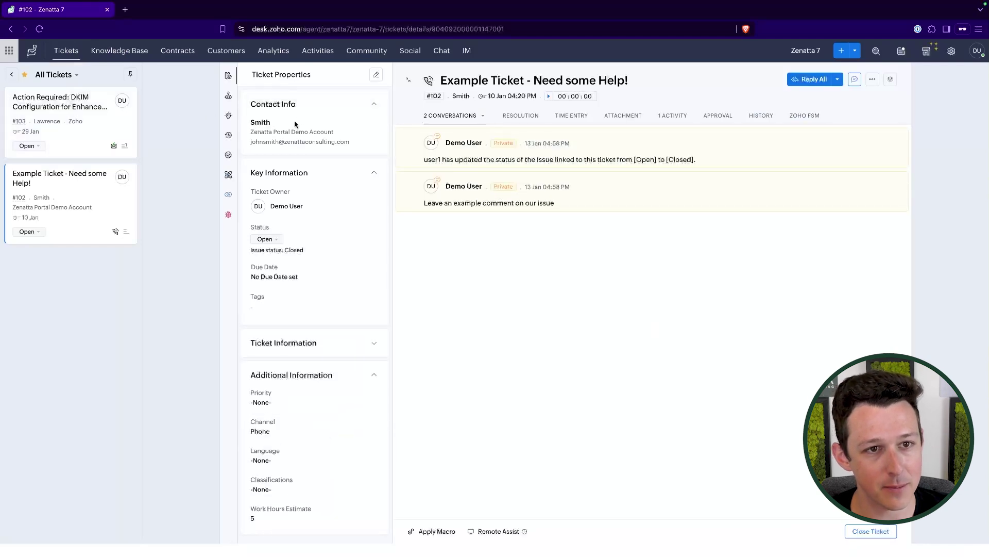
{"action": "left_click", "coordinate": [228, 195]}
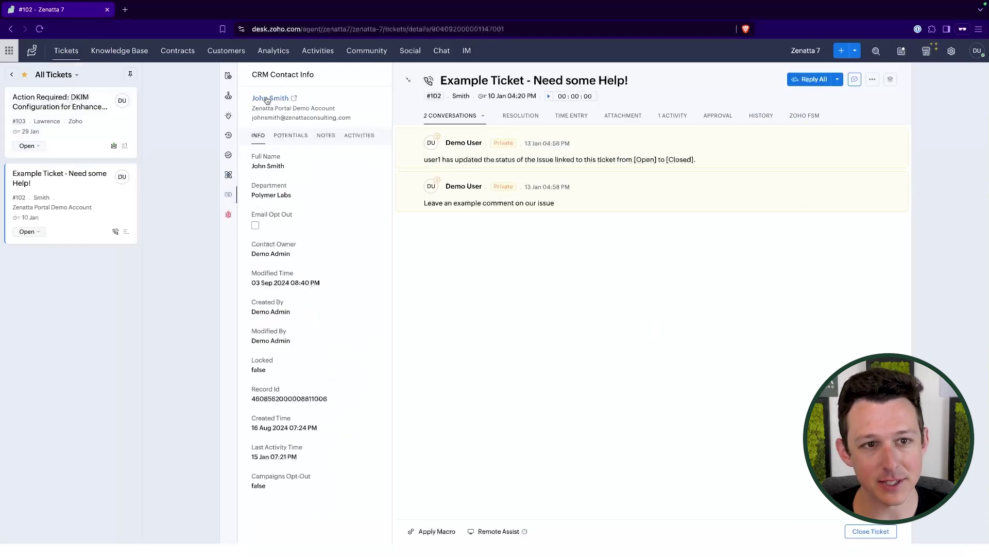
{"action": "left_click", "coordinate": [325, 137]}
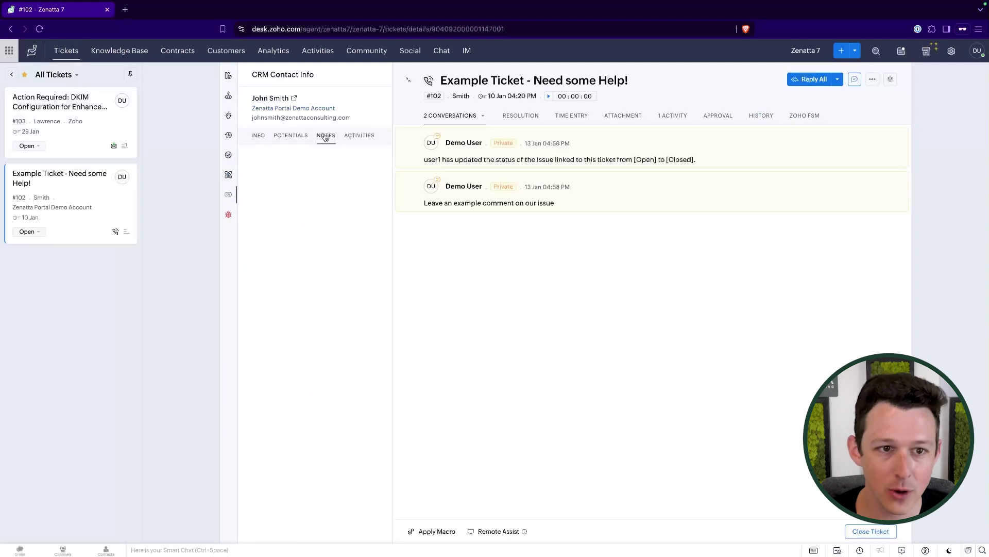
{"action": "left_click", "coordinate": [360, 135]}
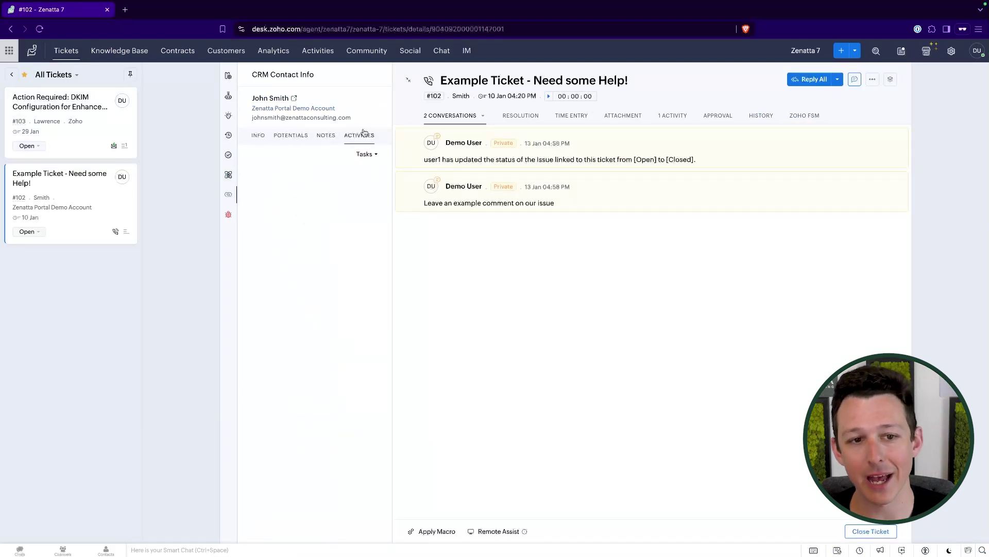
{"action": "left_click", "coordinate": [301, 136]}
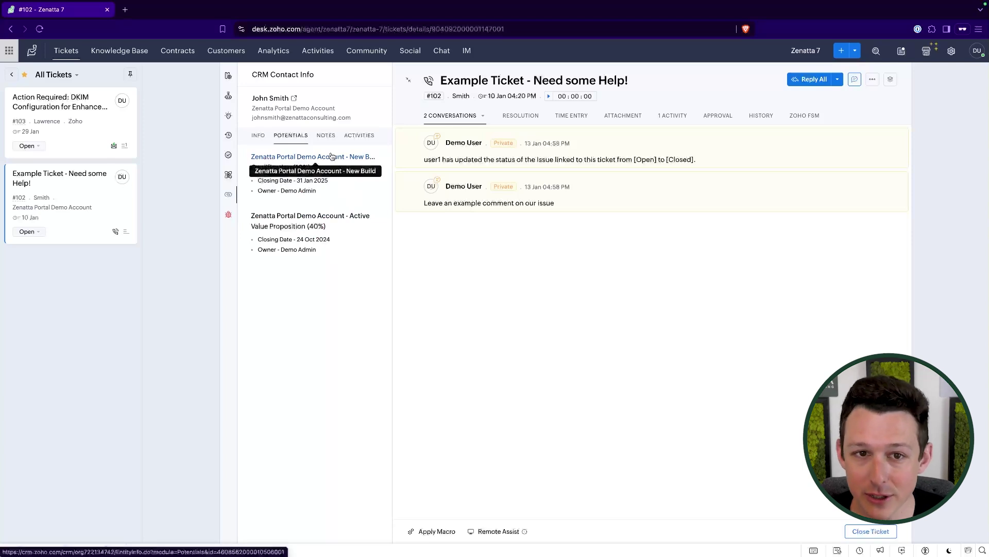
{"action": "left_click", "coordinate": [261, 135]}
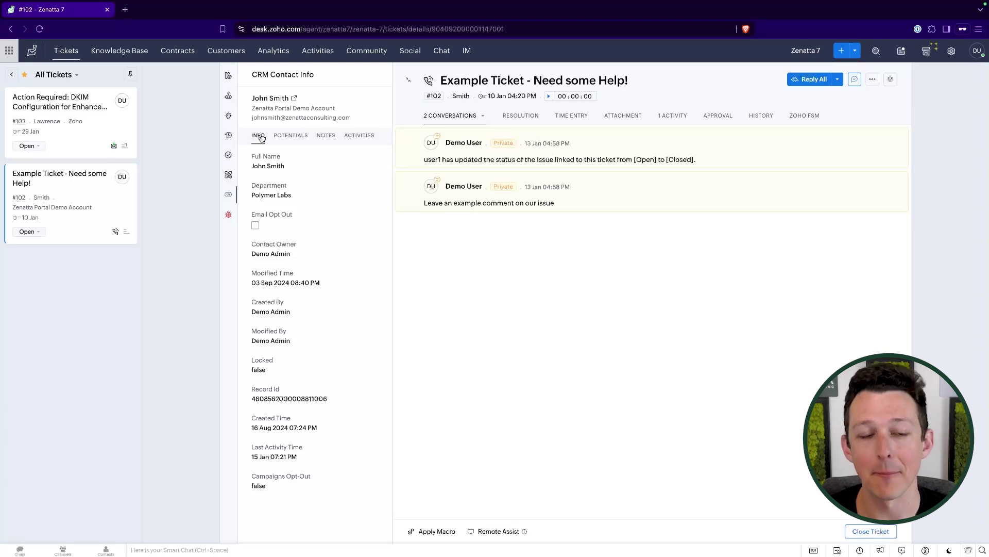
View the ticket contact's record with its two deals in Zoho CRM, then return to ticket #102.
{"action": "left_click", "coordinate": [295, 100]}
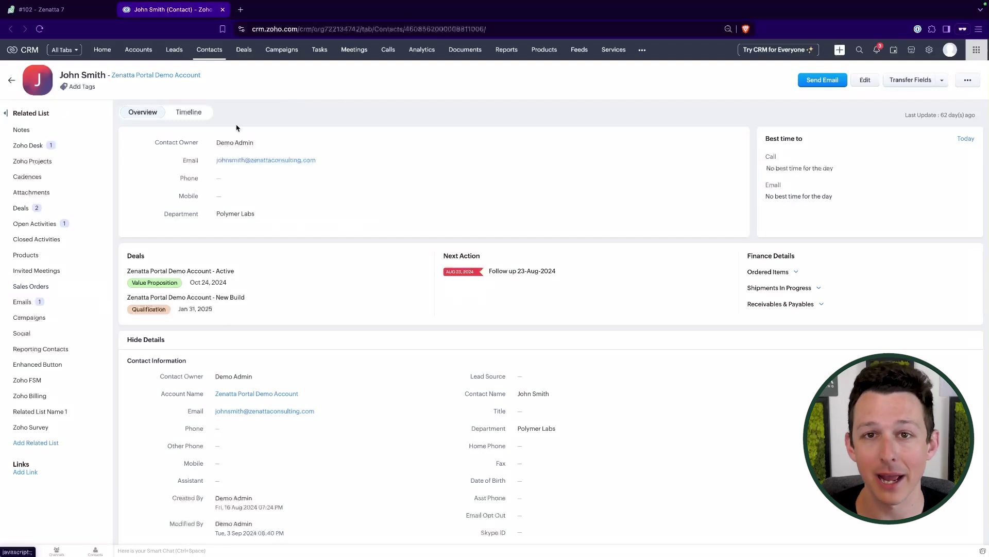
{"action": "left_click", "coordinate": [41, 9]}
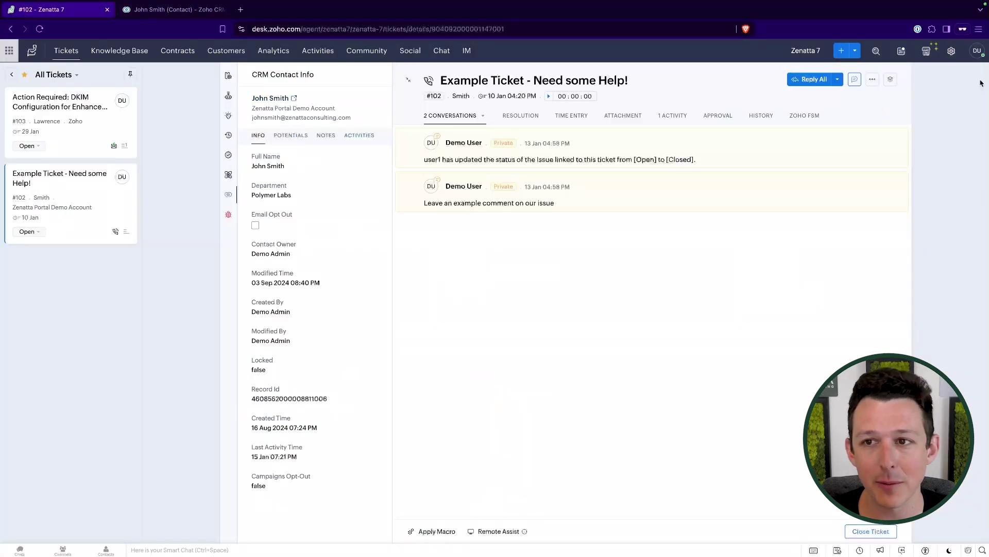
Go to Setup > Integrations > Zoho to list the enabled Zoho app integrations.
{"action": "left_click", "coordinate": [951, 50]}
{"action": "left_click", "coordinate": [549, 350]}
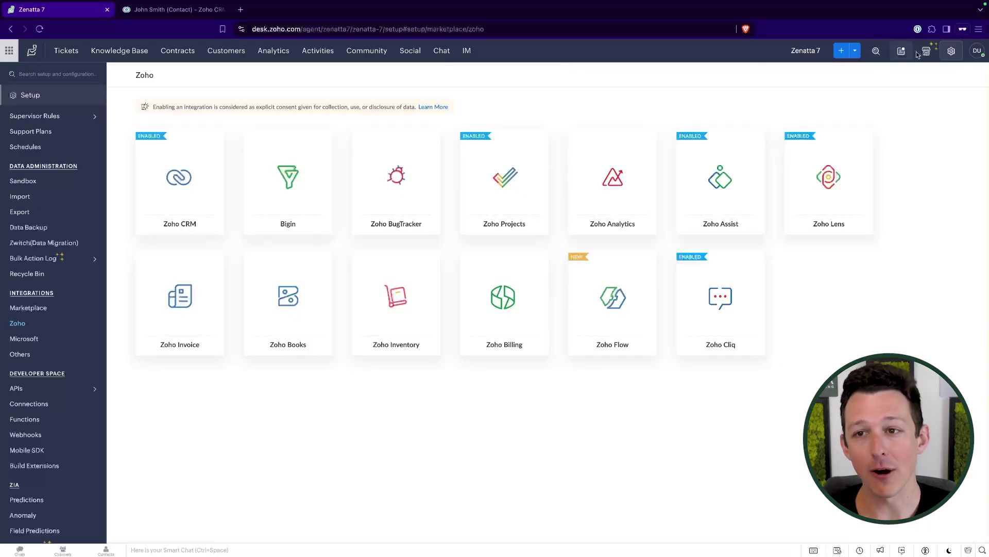
Go to Setup and choose Customization > Time Tracking.
{"action": "left_click", "coordinate": [949, 51]}
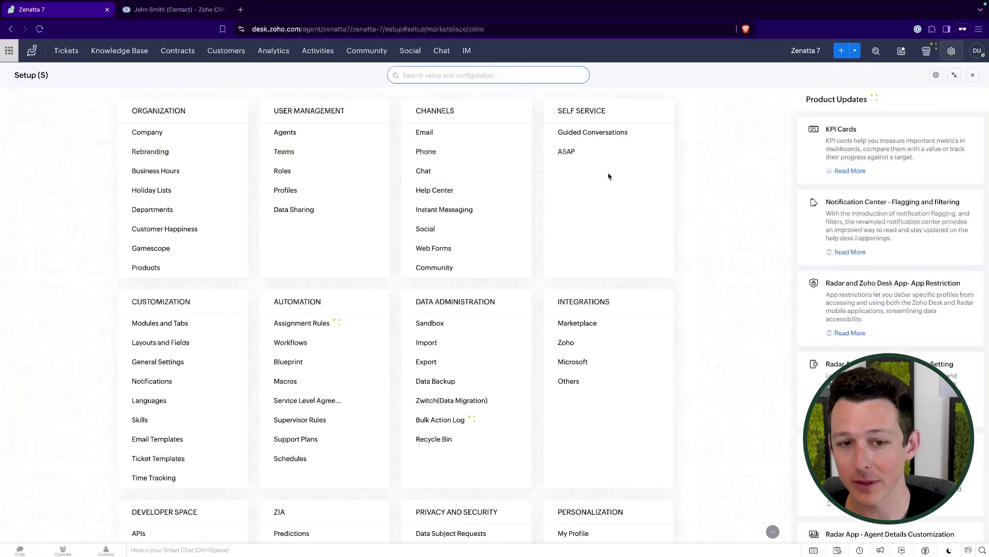
{"action": "scroll", "coordinate": [518, 279], "scroll_direction": "down", "scroll_amount": 2}
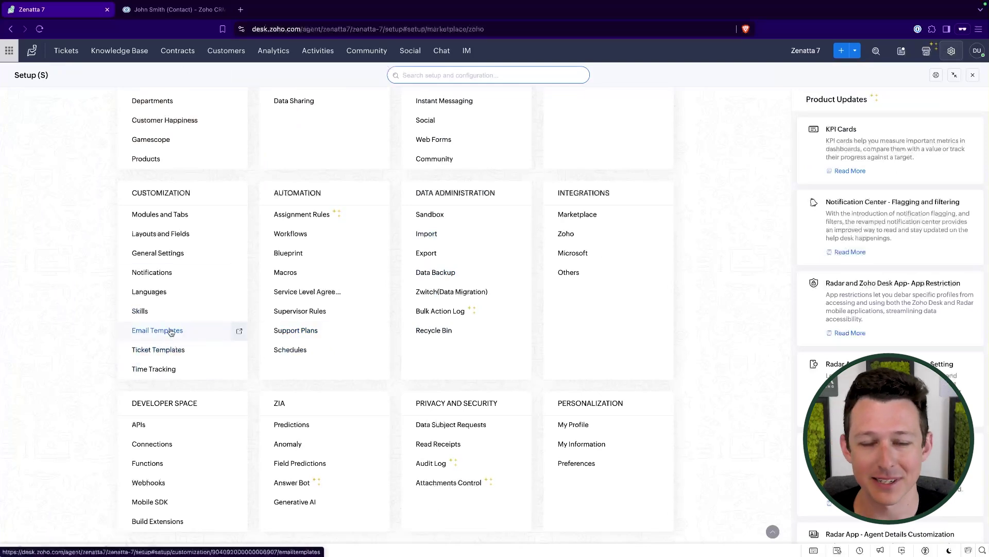
{"action": "left_click", "coordinate": [167, 369]}
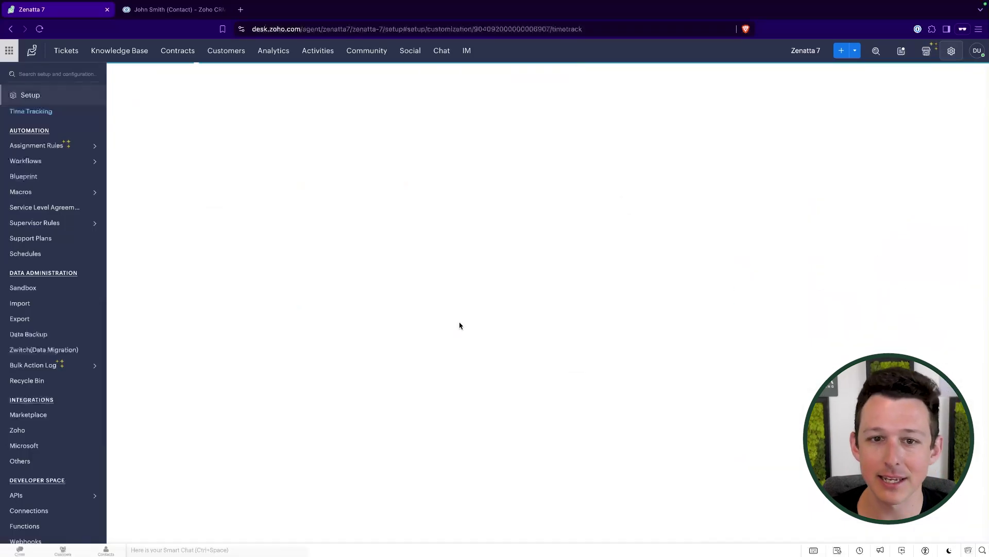